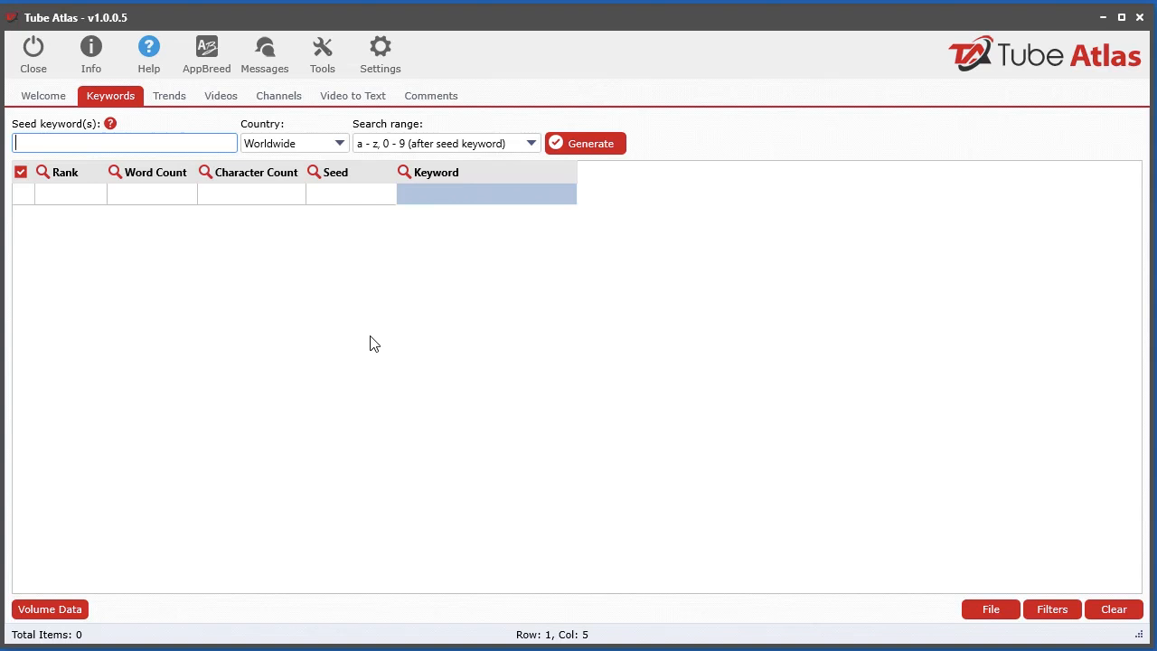
- Generate keyword suggestions for the seed keyword "dog" with the preset worldwide country and search range
text(dog)
click(575, 148)
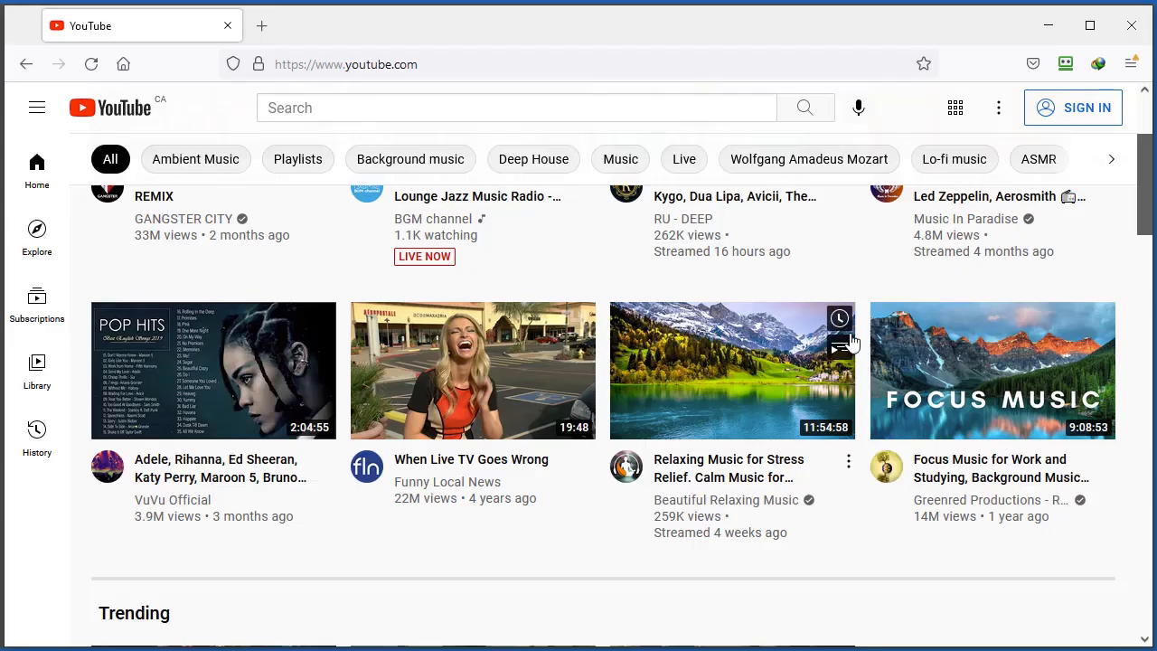
- Switch to YouTube in the browser and view the search suggestions for "dog", "dog a", "dog b" and "dog c"
click(462, 112)
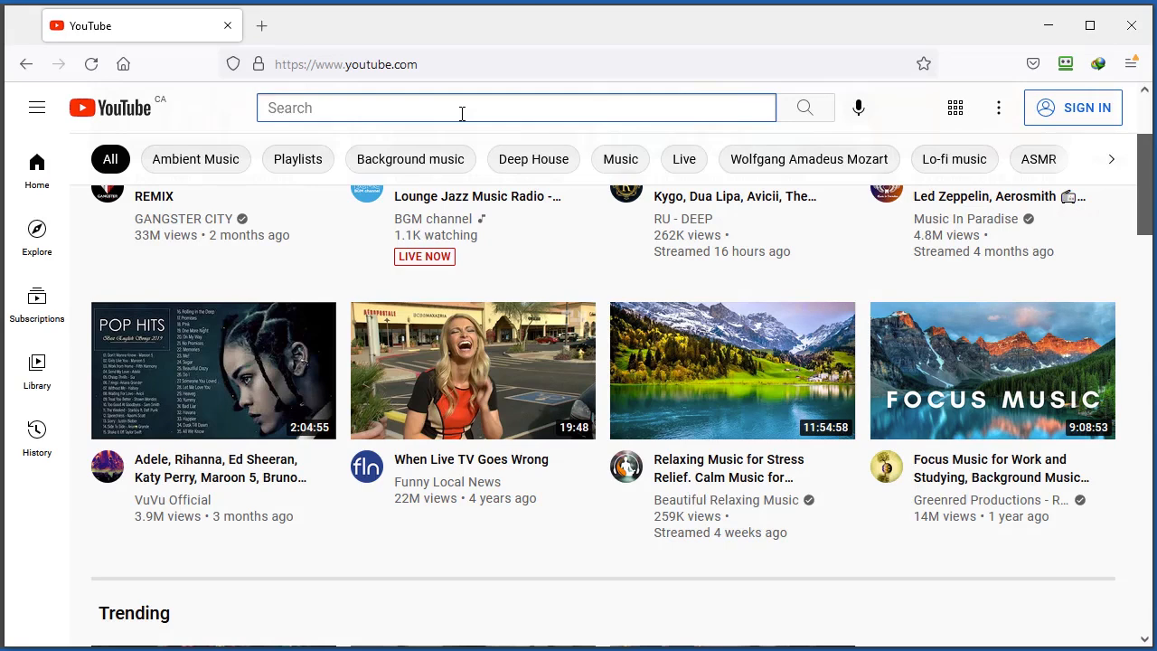
text(dog)
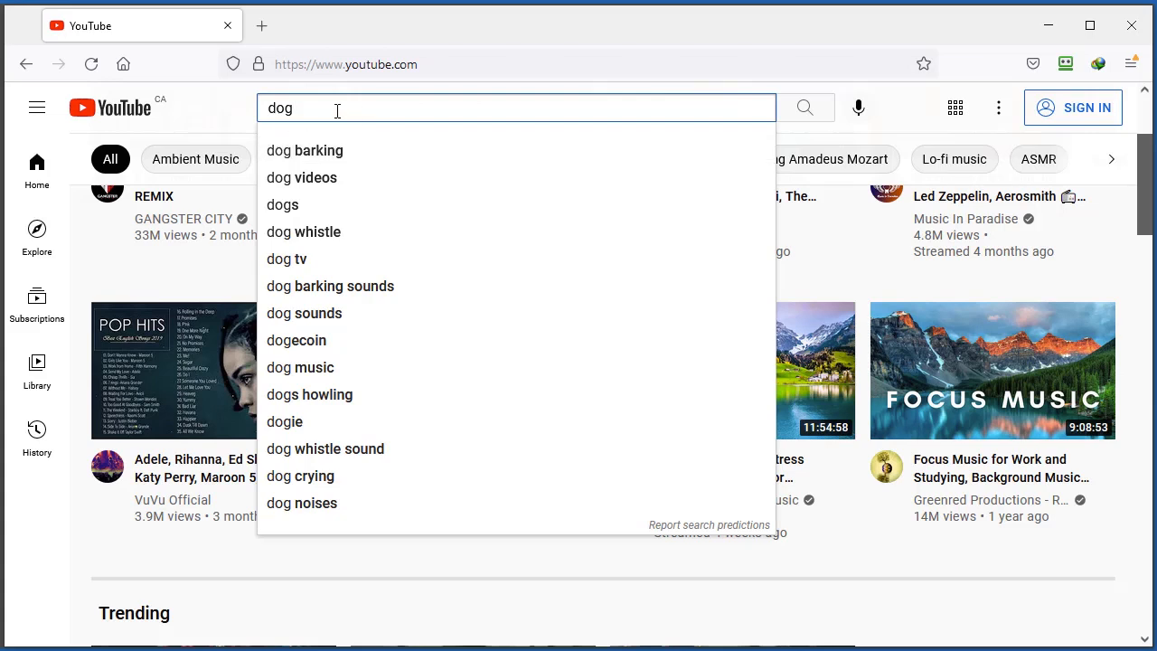
text(a)
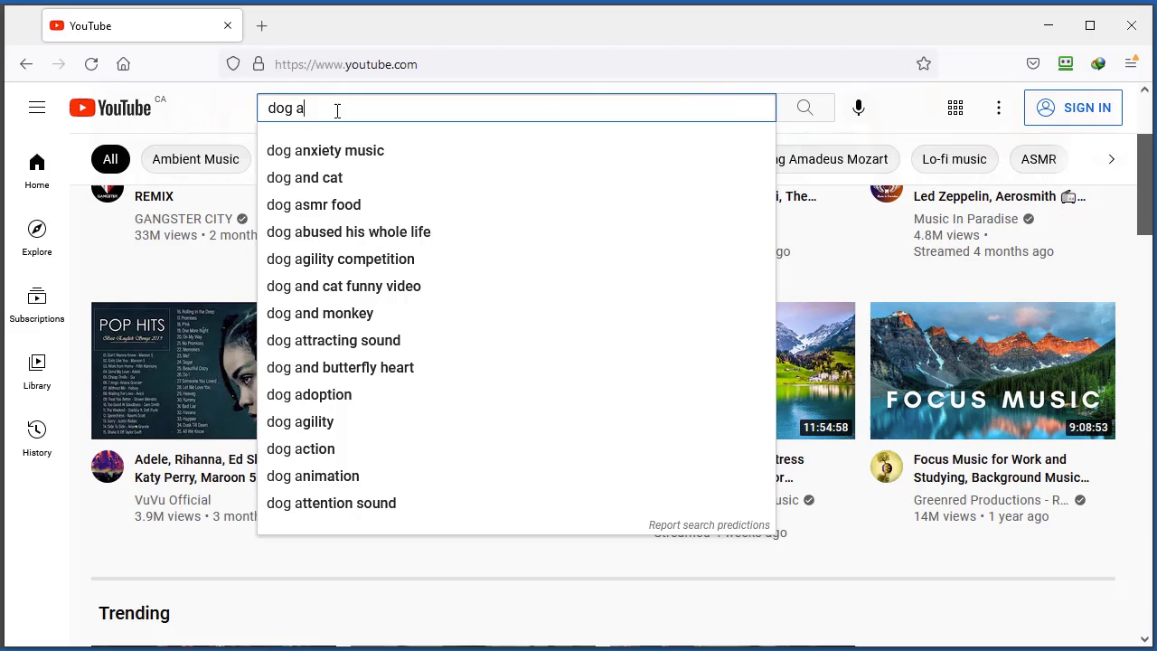
key(BackSpace)
text(b)
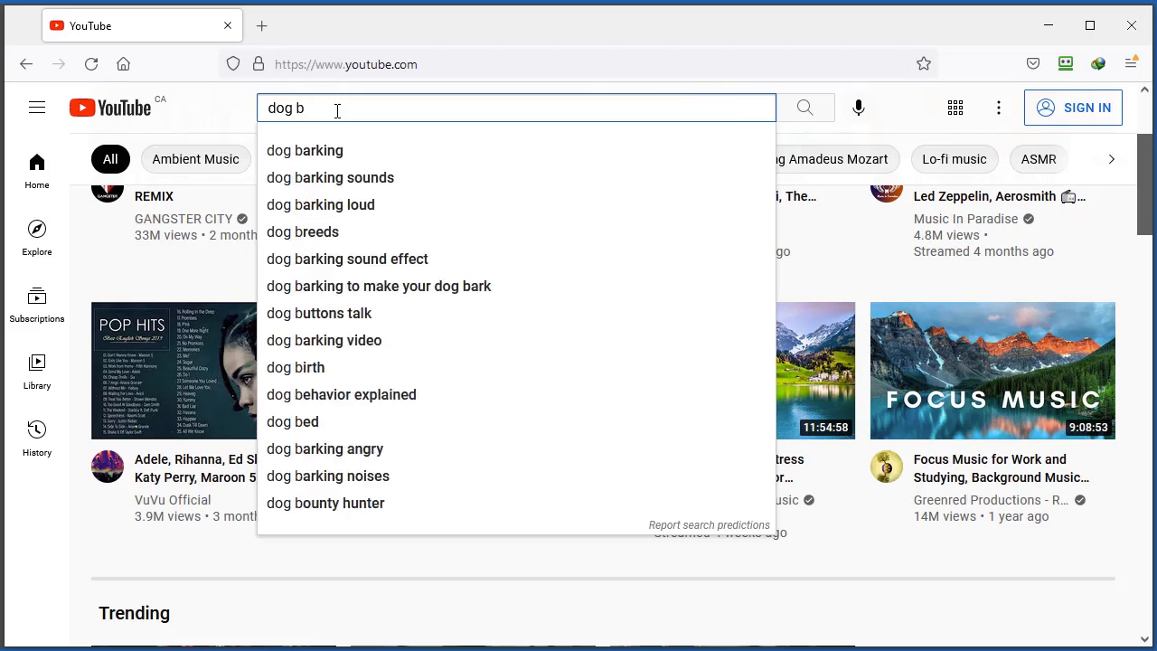
key(BackSpace)
text(c)
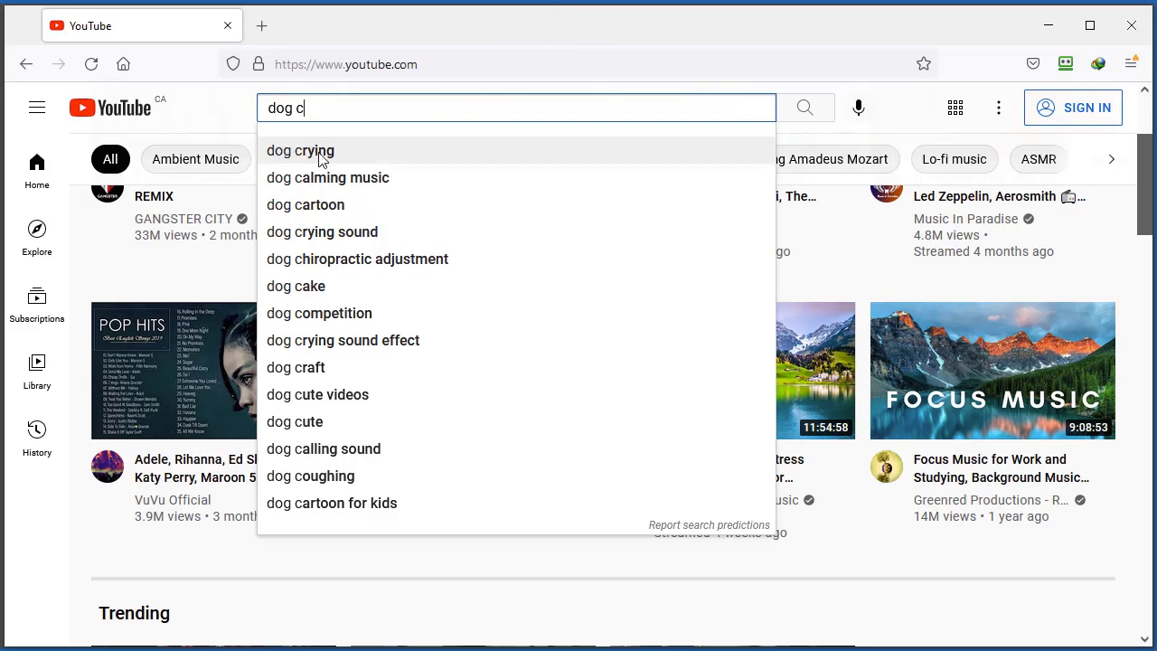
click(1051, 25)
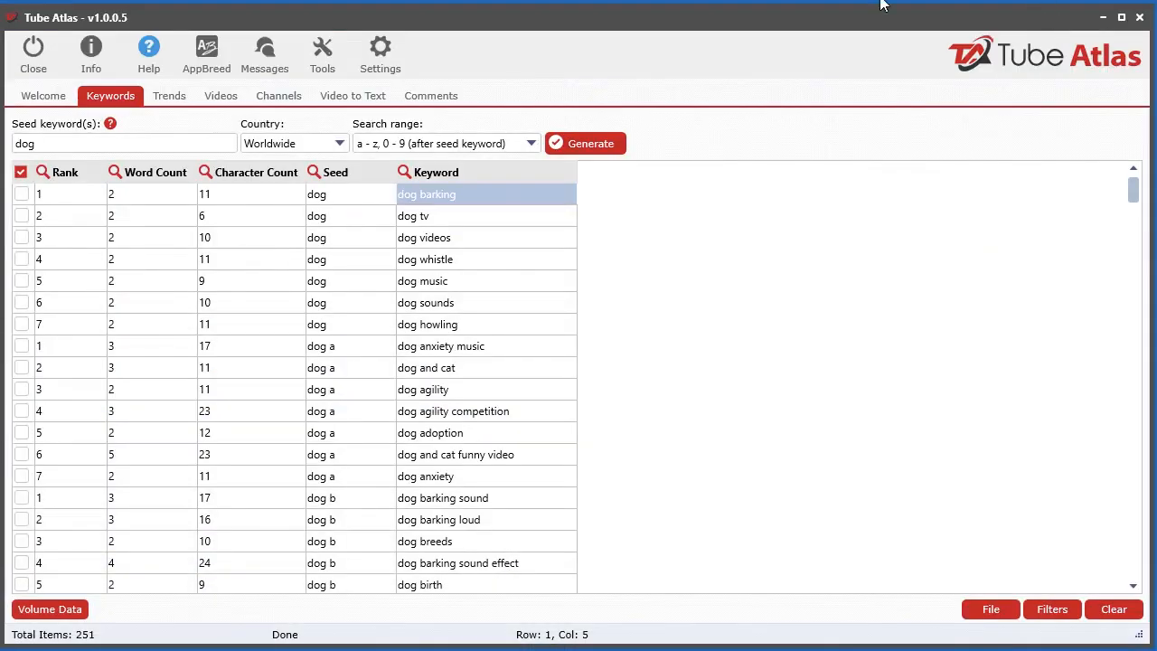
- Compare the generated ranks and seeds in Tube Atlas with YouTube's search suggestions for "dog a"
click(60, 201)
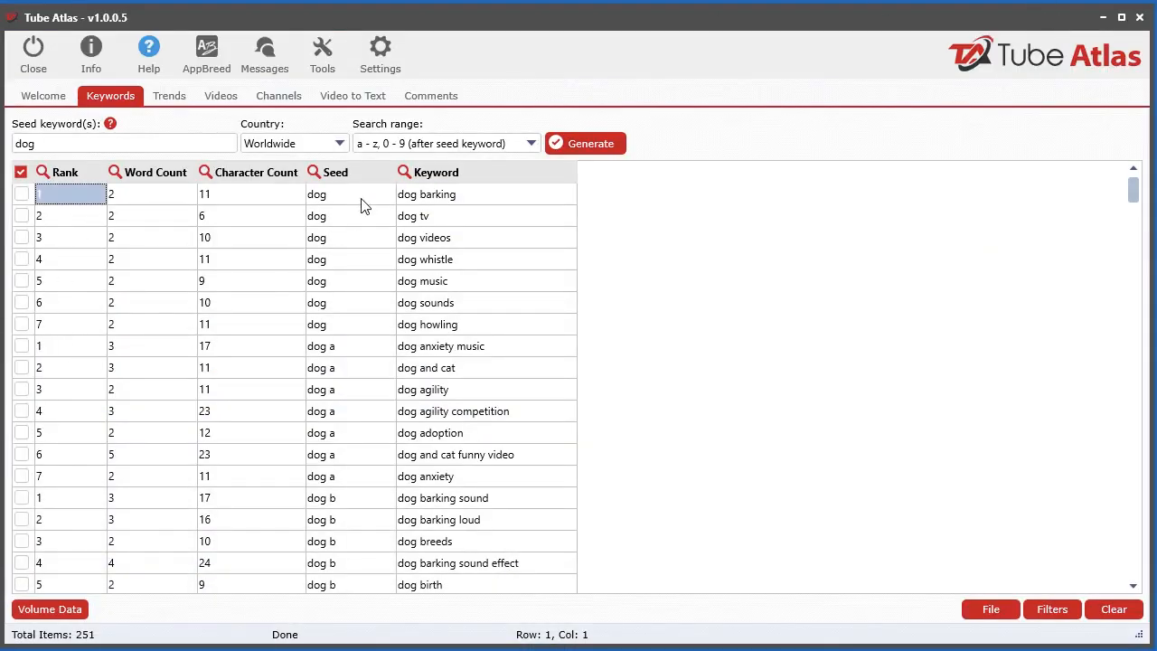
click(357, 351)
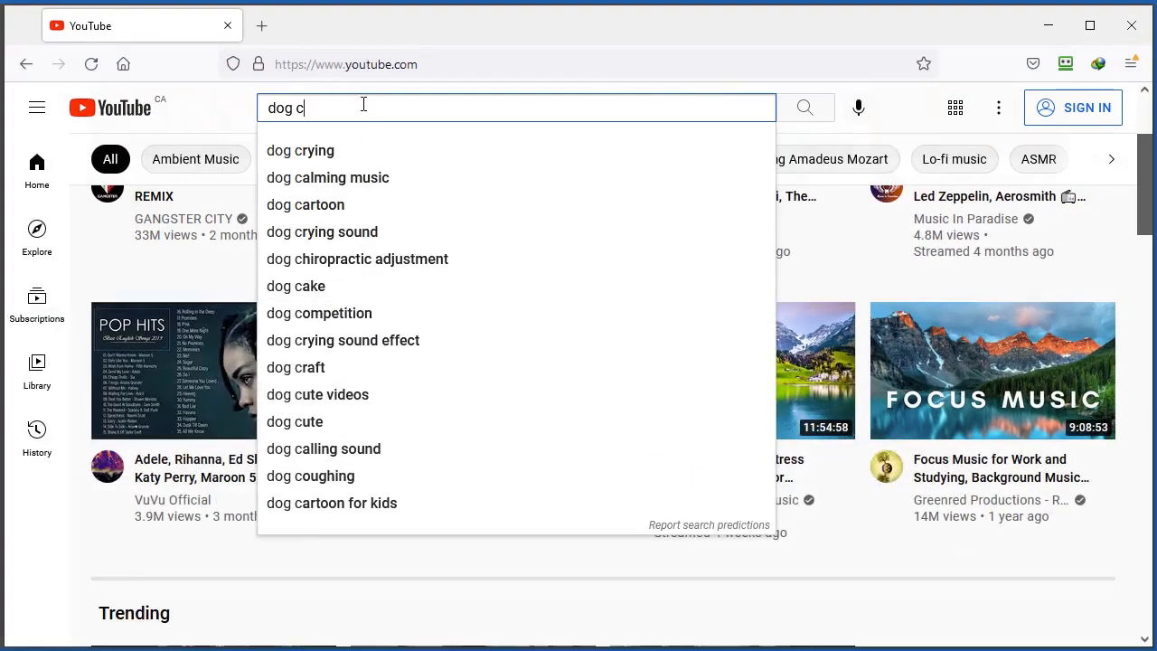
key(BackSpace)
text(a)
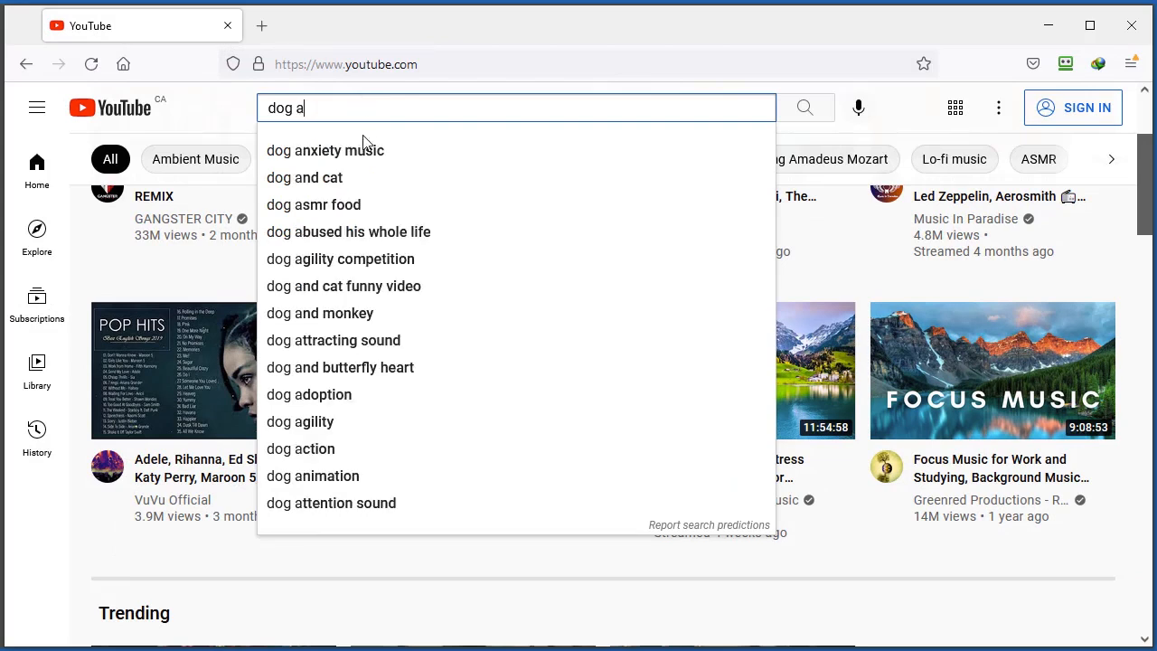
click(1050, 23)
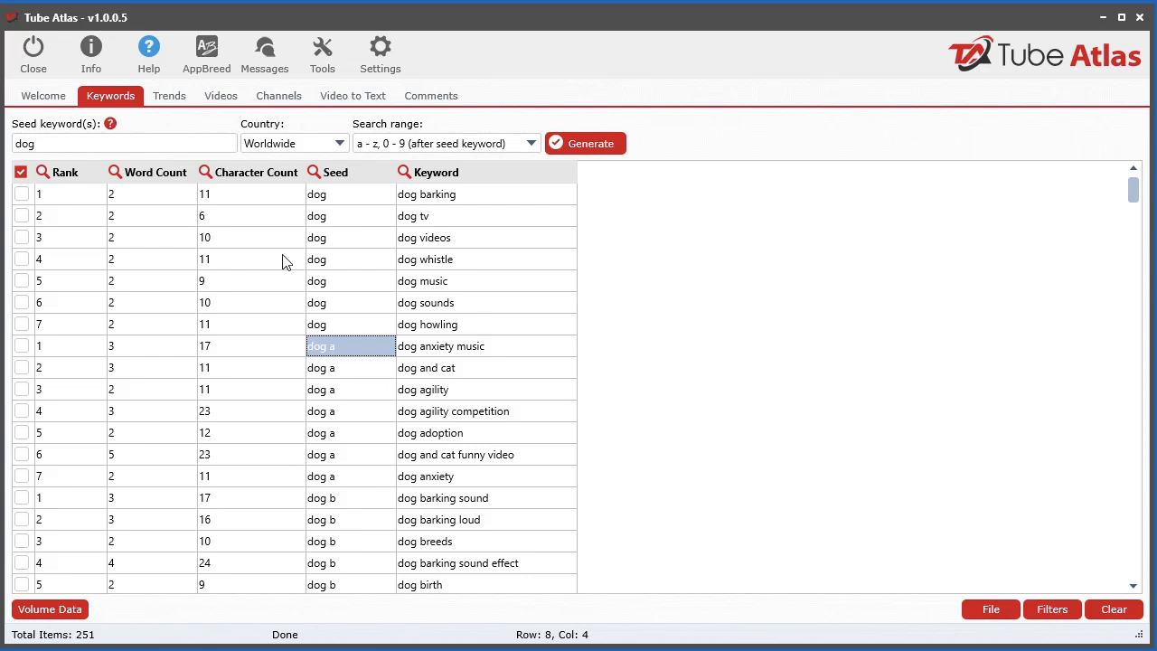
- Examine the word count, keyword and character count of the first generated result
click(149, 190)
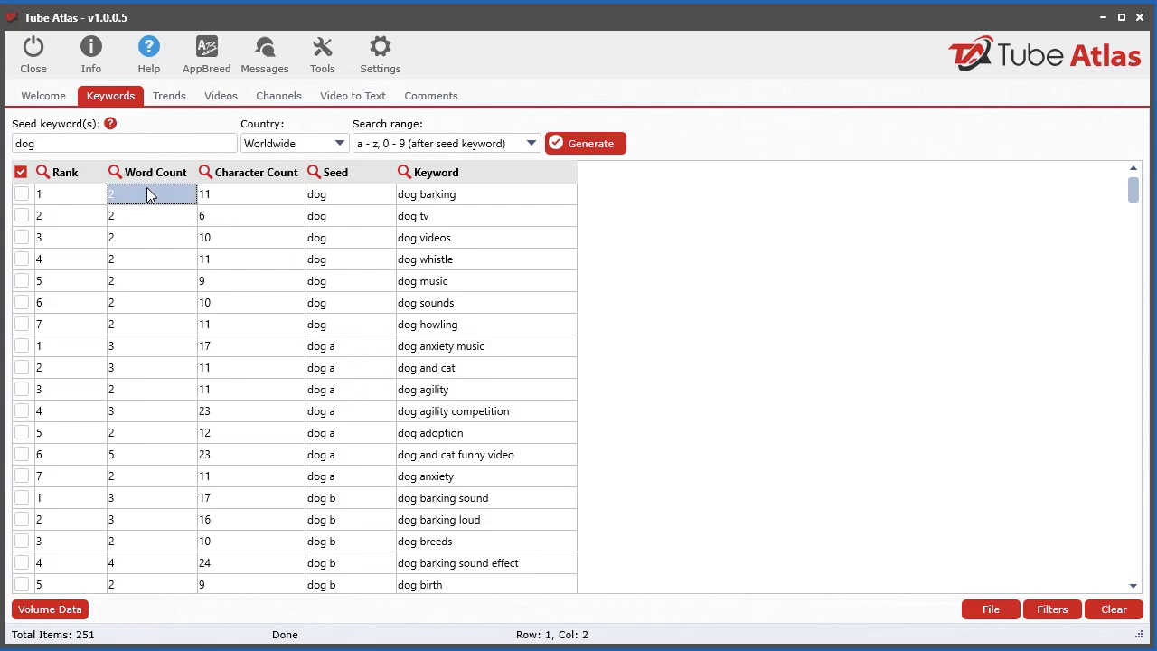
click(450, 196)
click(235, 192)
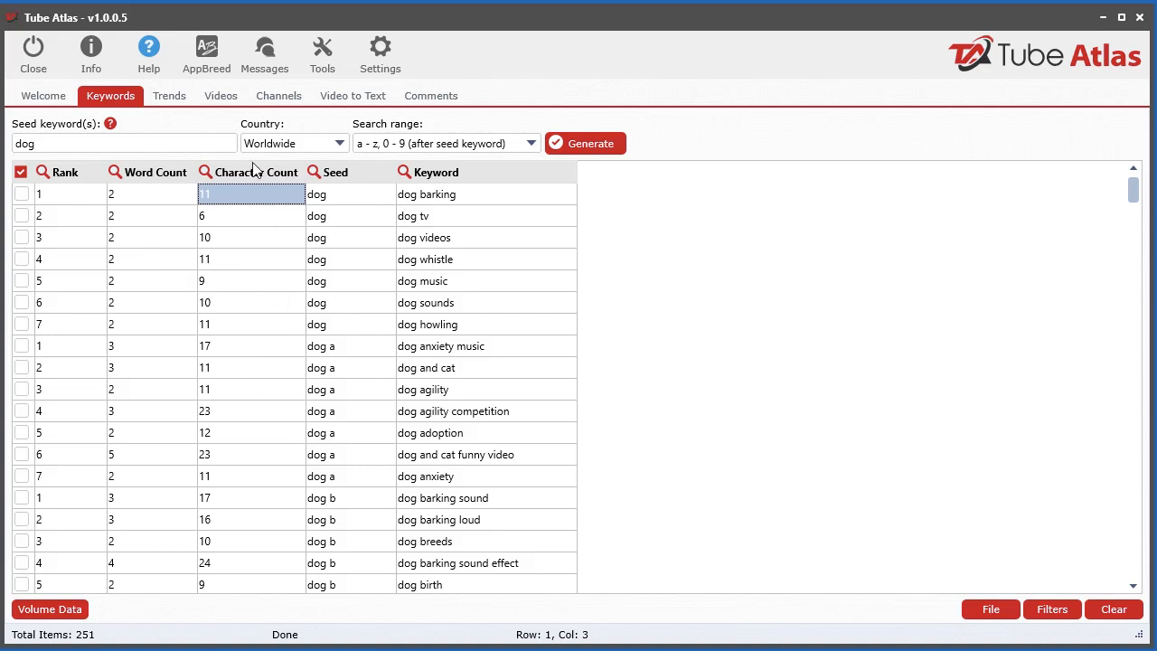
- Filter the keyword table to character counts greater than 20, then change the filter to greater than 50
click(205, 173)
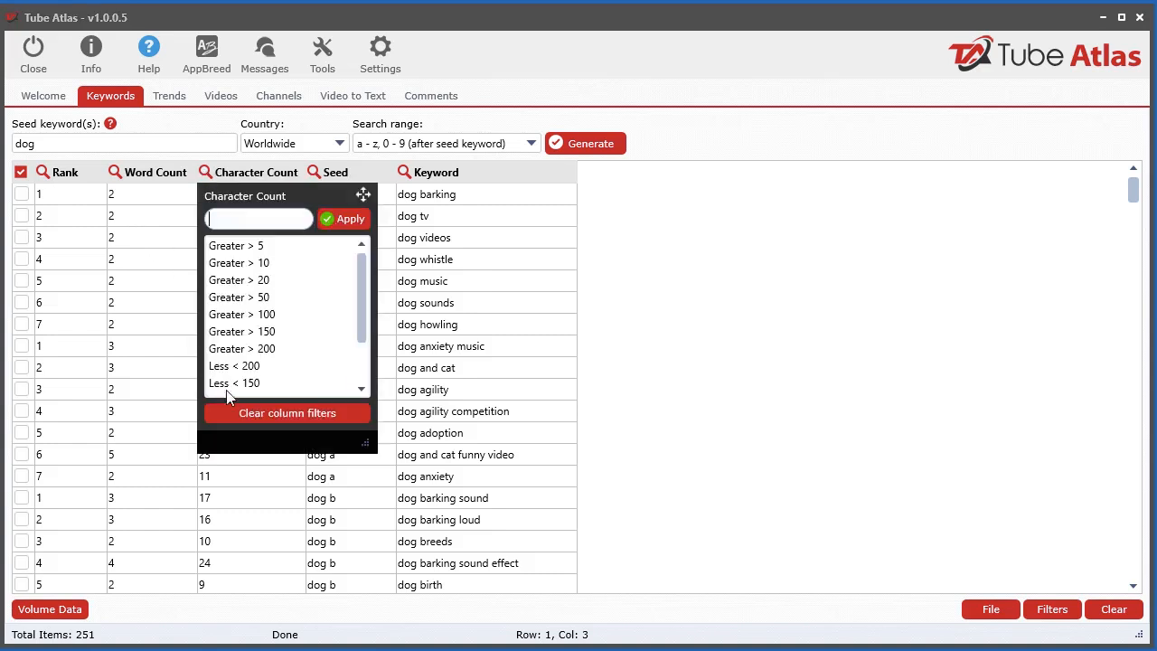
click(265, 281)
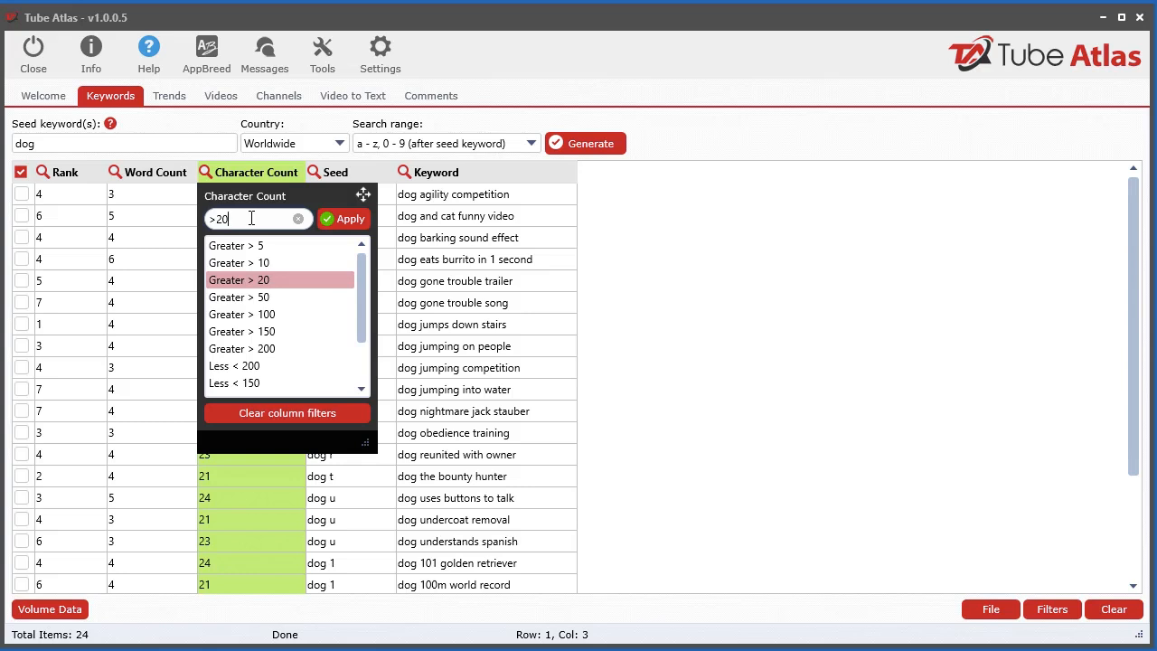
key(BackSpace)
key(BackSpace)
text(50)
click(341, 213)
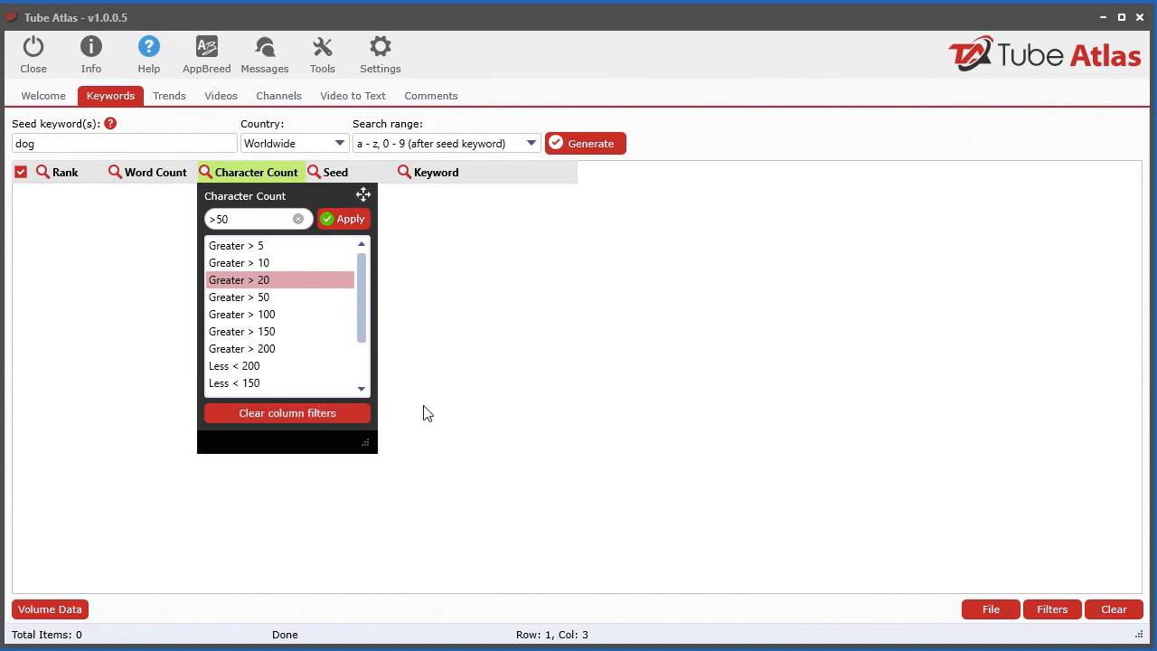
- Clear all filters from the keyword table
click(1051, 611)
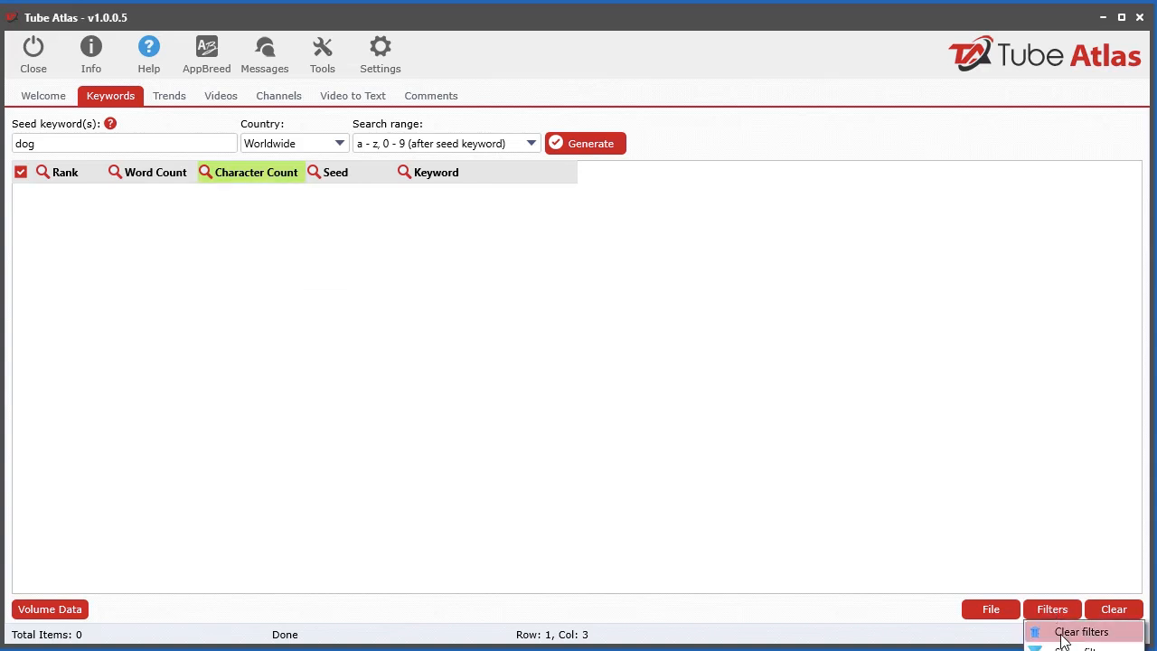
click(1063, 633)
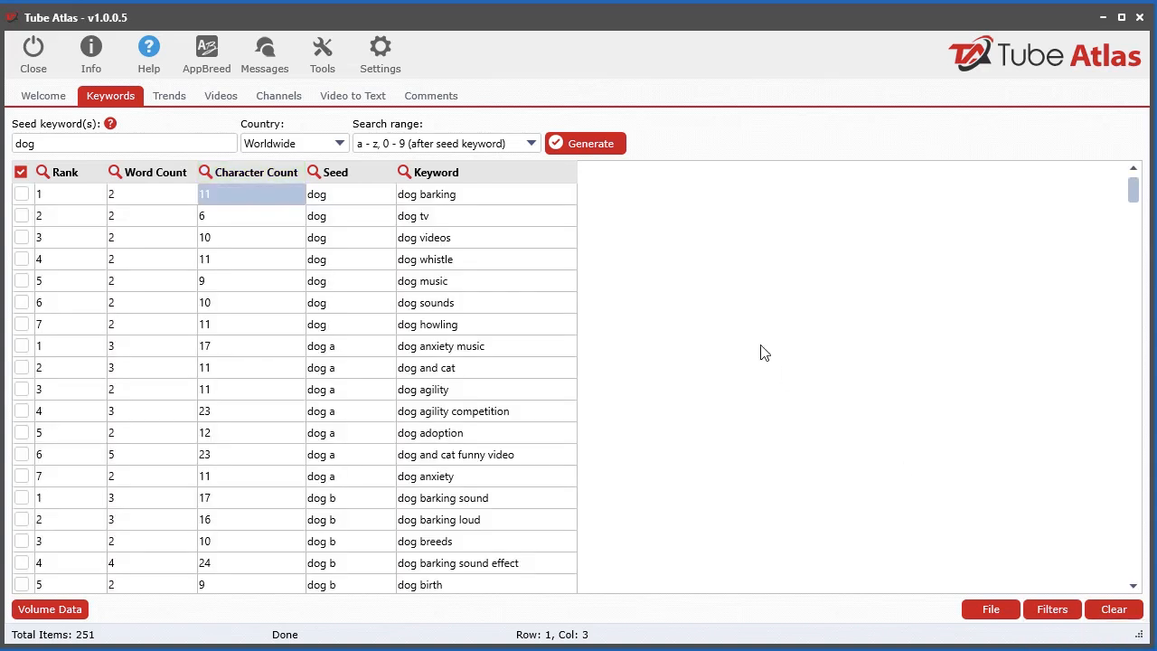
- Search the Keyword column for "cat", then clear the search text and close the search box
click(405, 173)
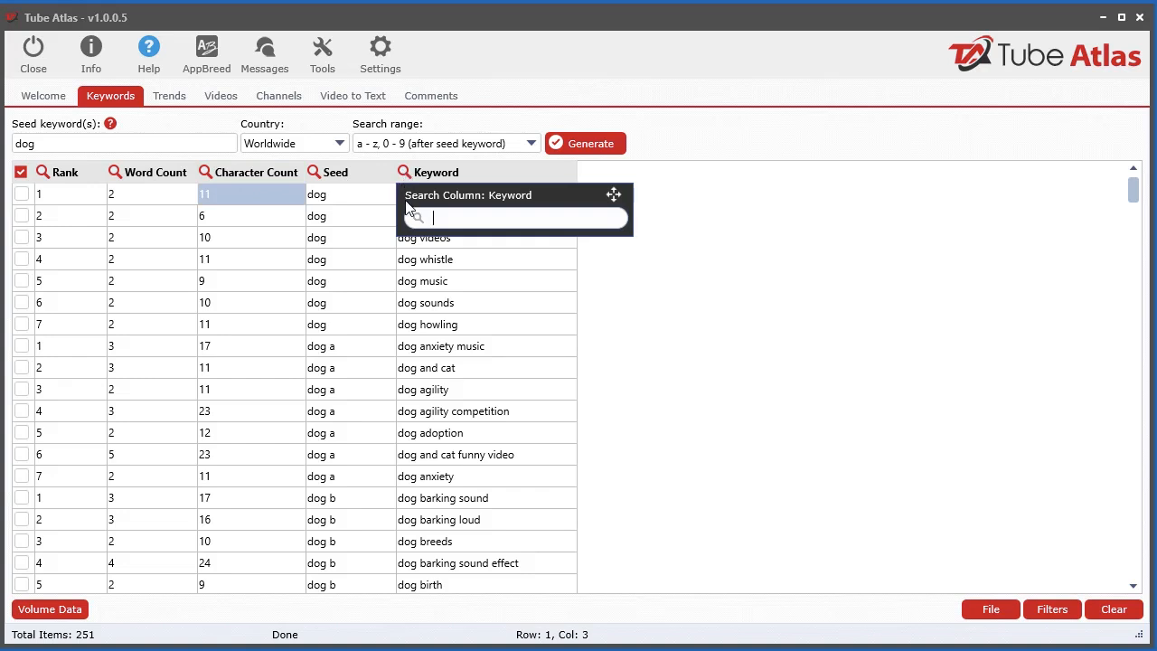
text(cat)
key(BackSpace)
key(BackSpace)
key(BackSpace)
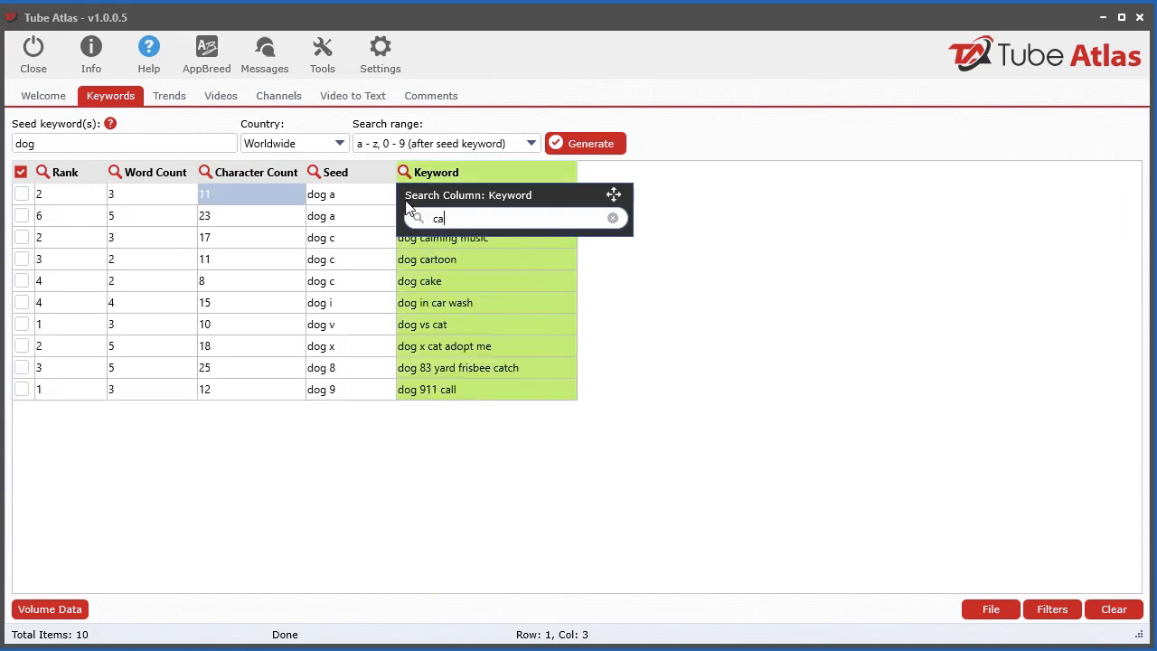
click(671, 302)
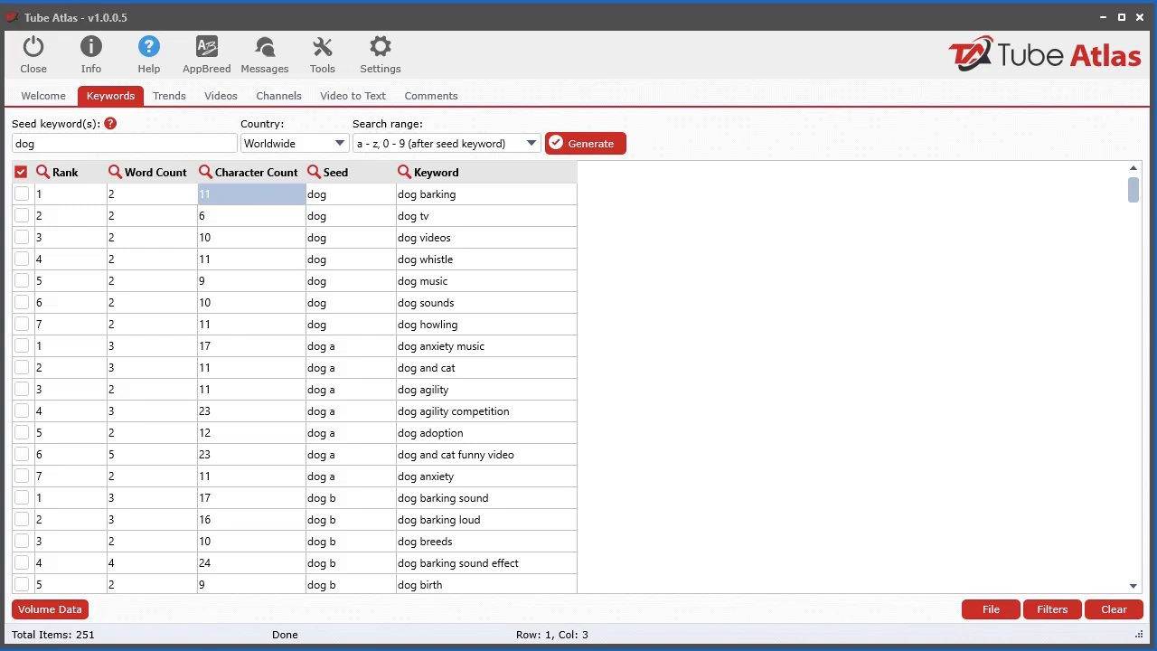
- Set the search range to "a - z, 0 - 9 (before AND after seed keyword)"
click(152, 142)
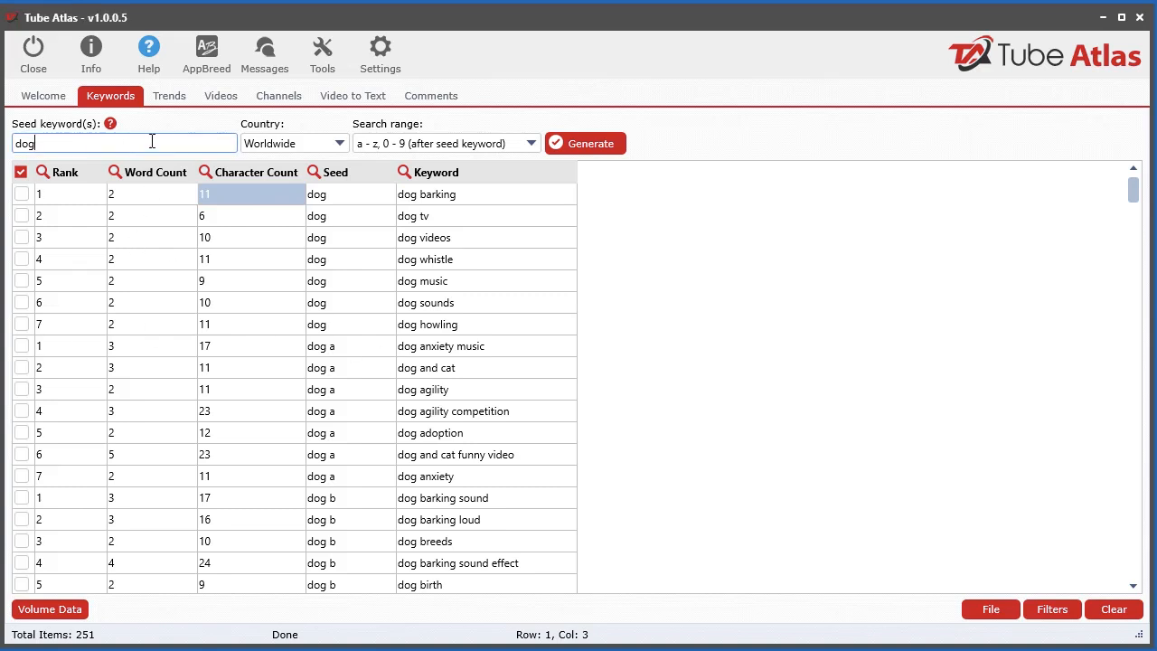
click(423, 146)
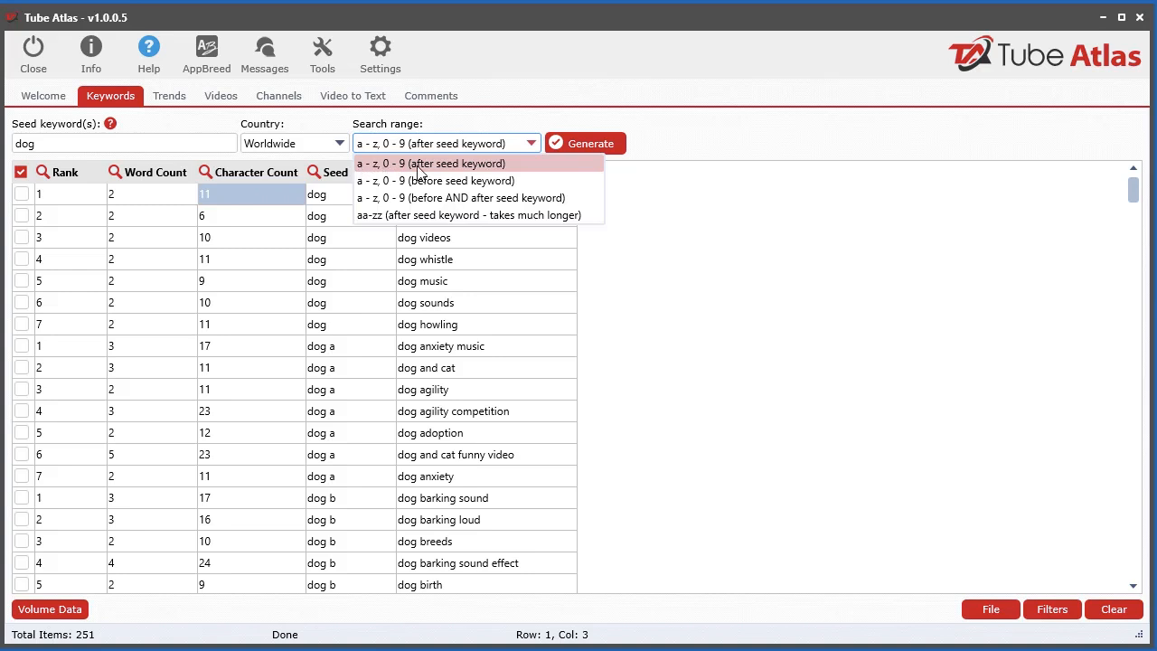
click(498, 198)
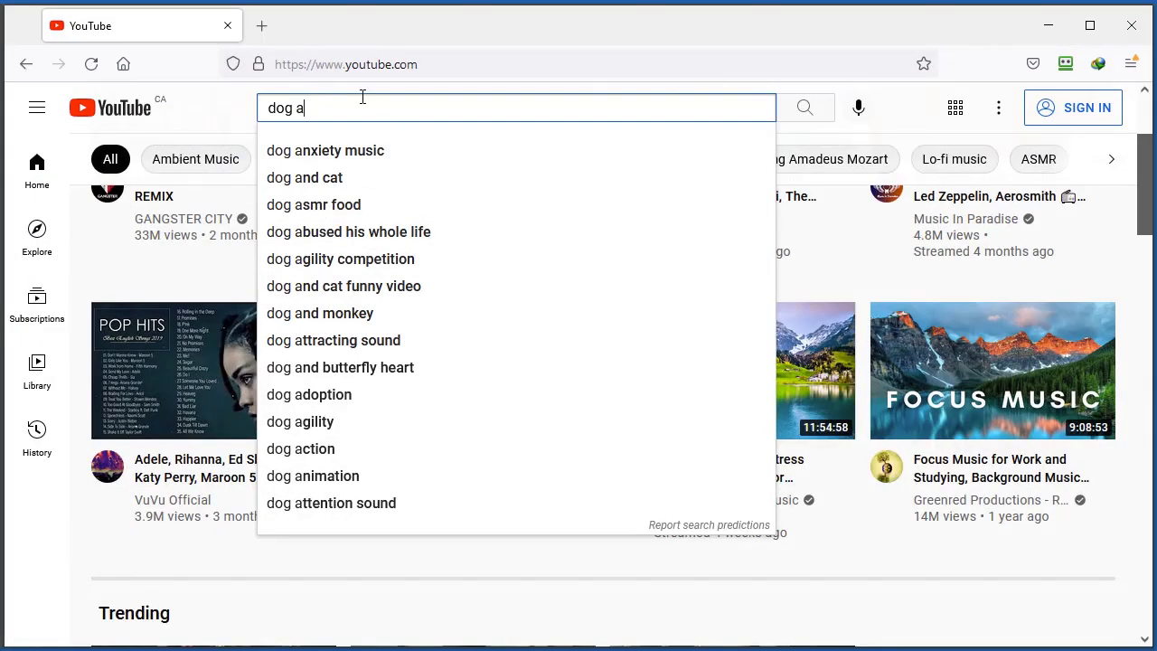
- Switch to YouTube and view the search suggestions with letters before the seed: "a dog", "b dog" and "c dog"
key(BackSpace)
key(BackSpace)
key(Home)
text(a)
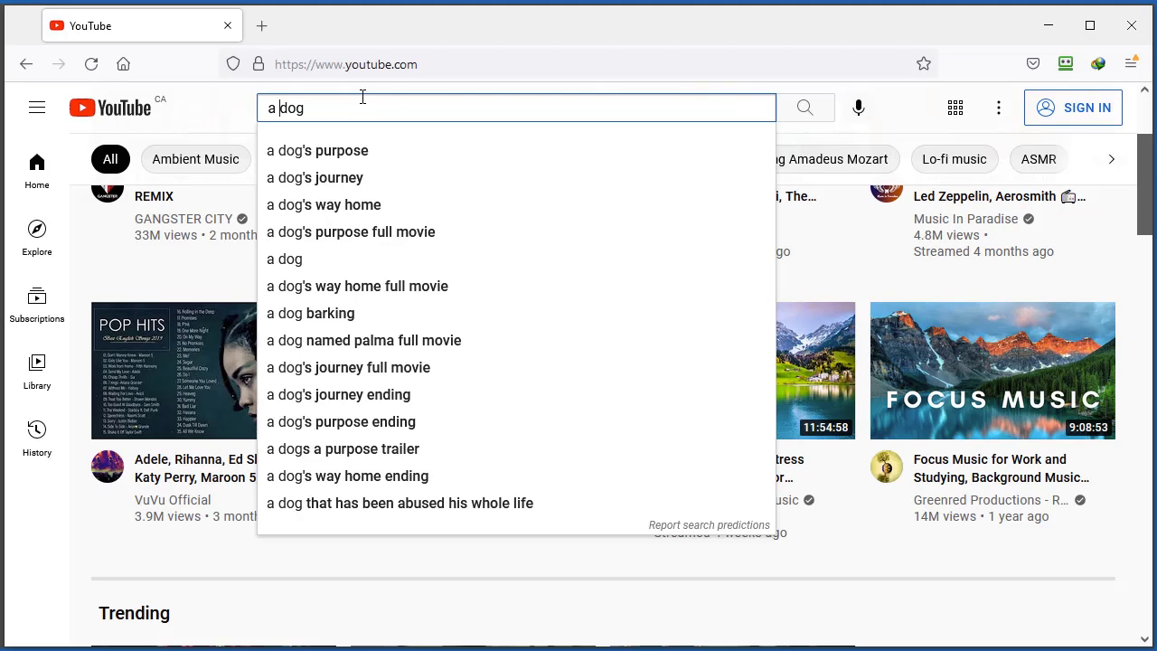
key(BackSpace)
text(b)
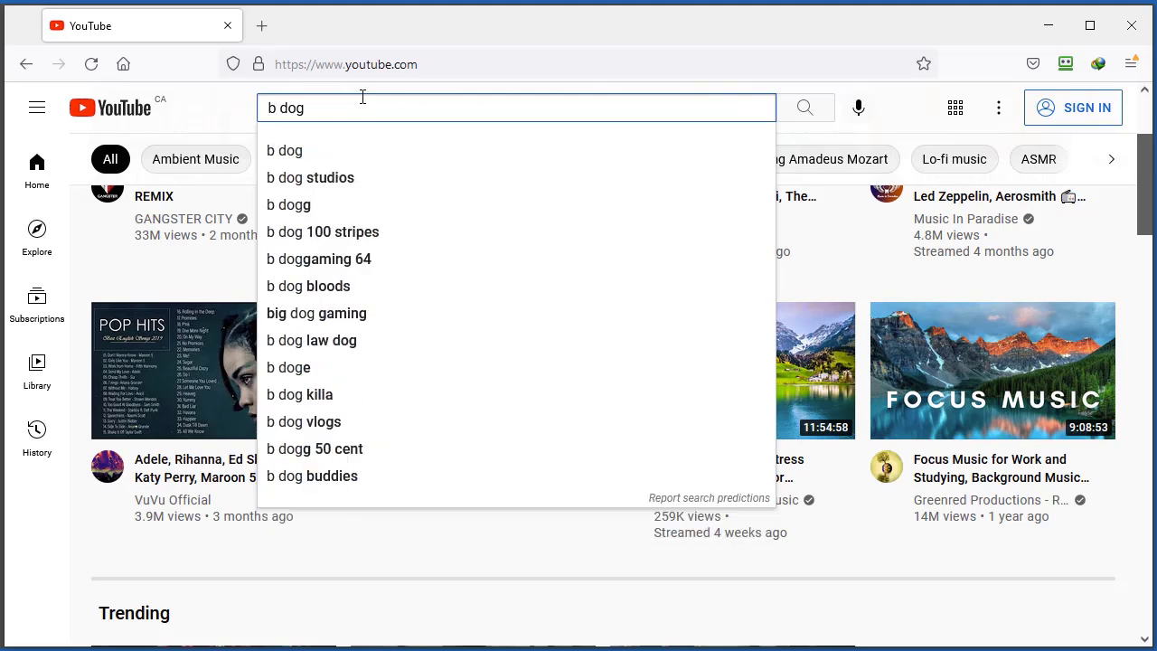
key(BackSpace)
text(c)
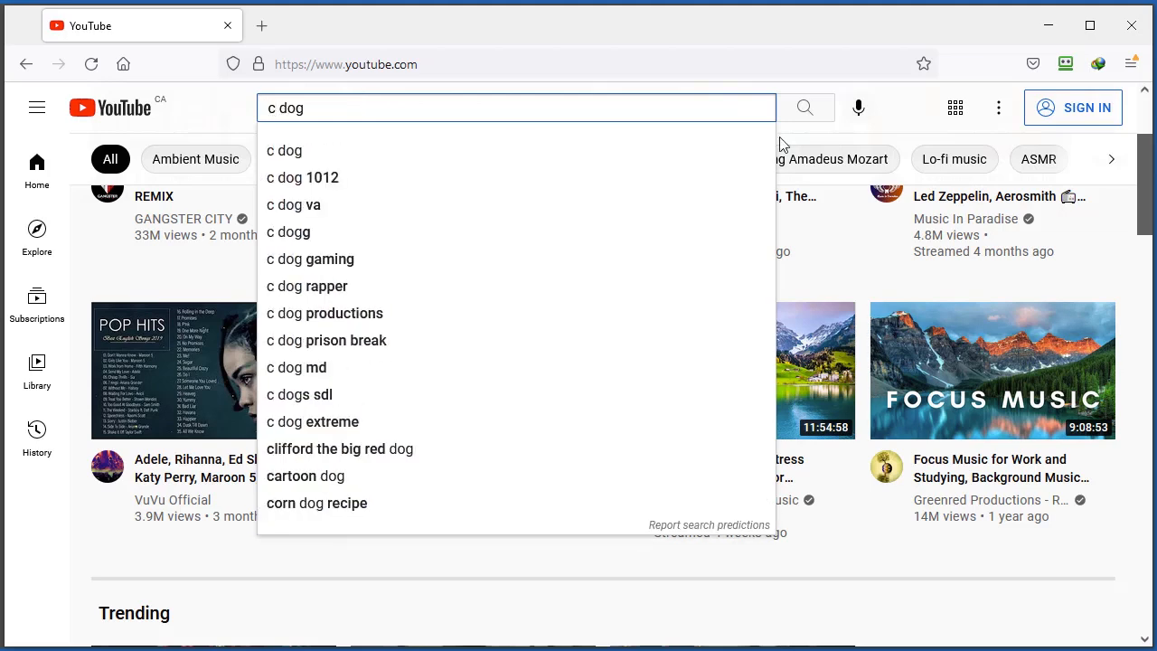
click(1048, 25)
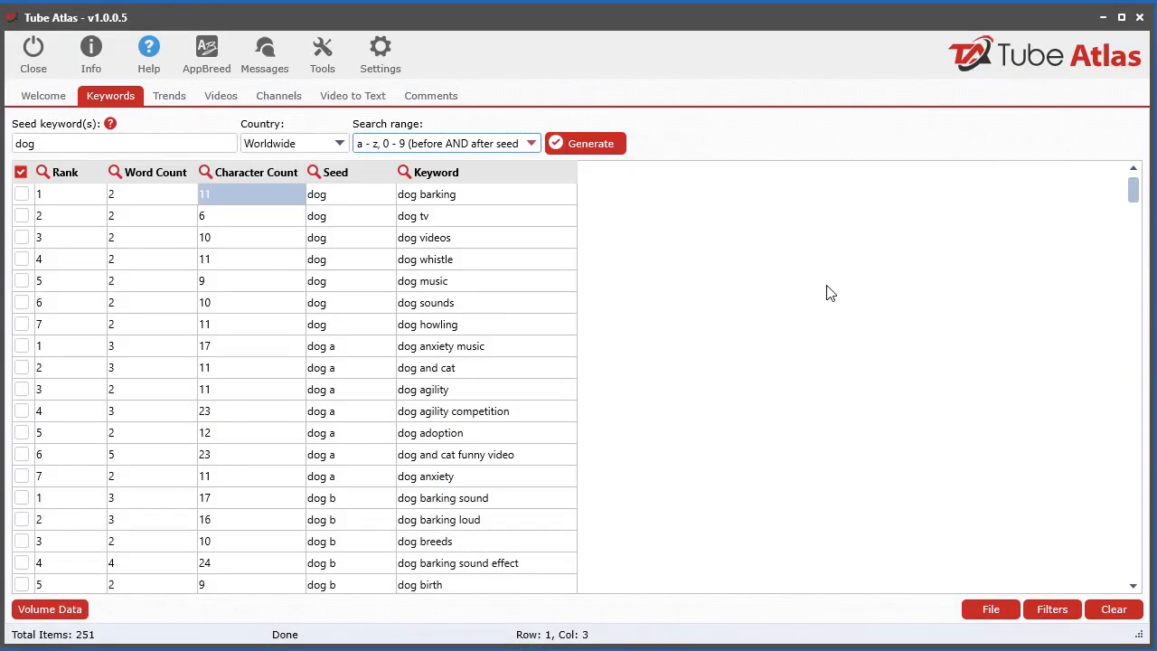
- Clear all existing keyword data and generate suggestions for "dog" with the a - z, 0 - 9 range before and after the seed
click(472, 145)
click(490, 203)
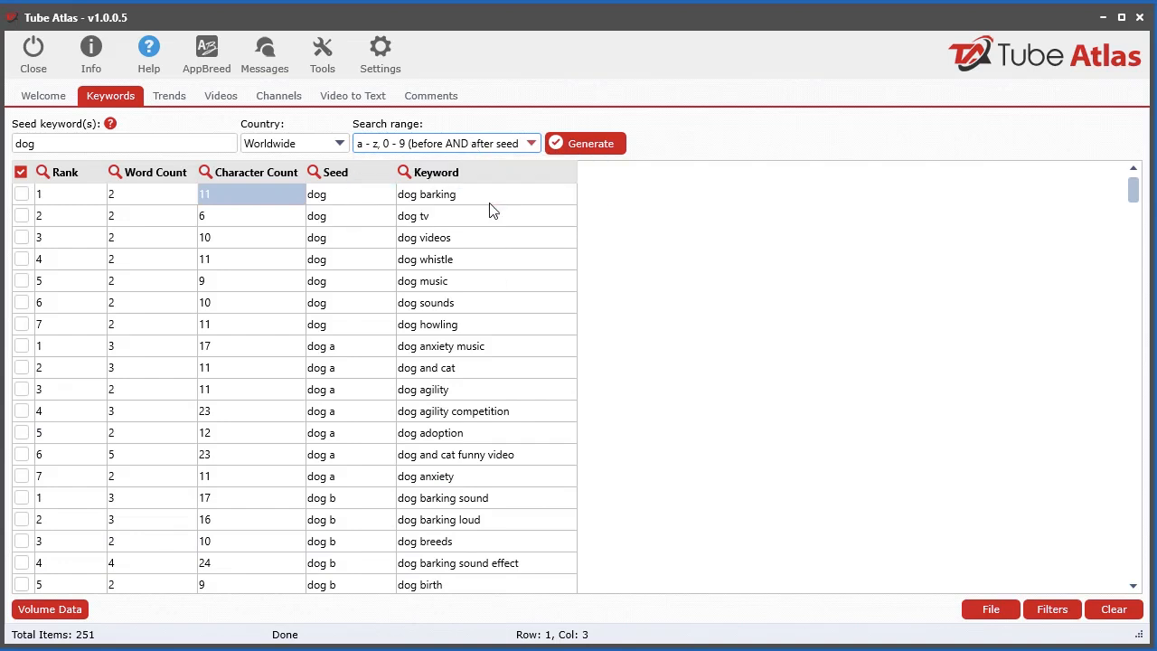
click(1110, 610)
drag(659, 525, 615, 266)
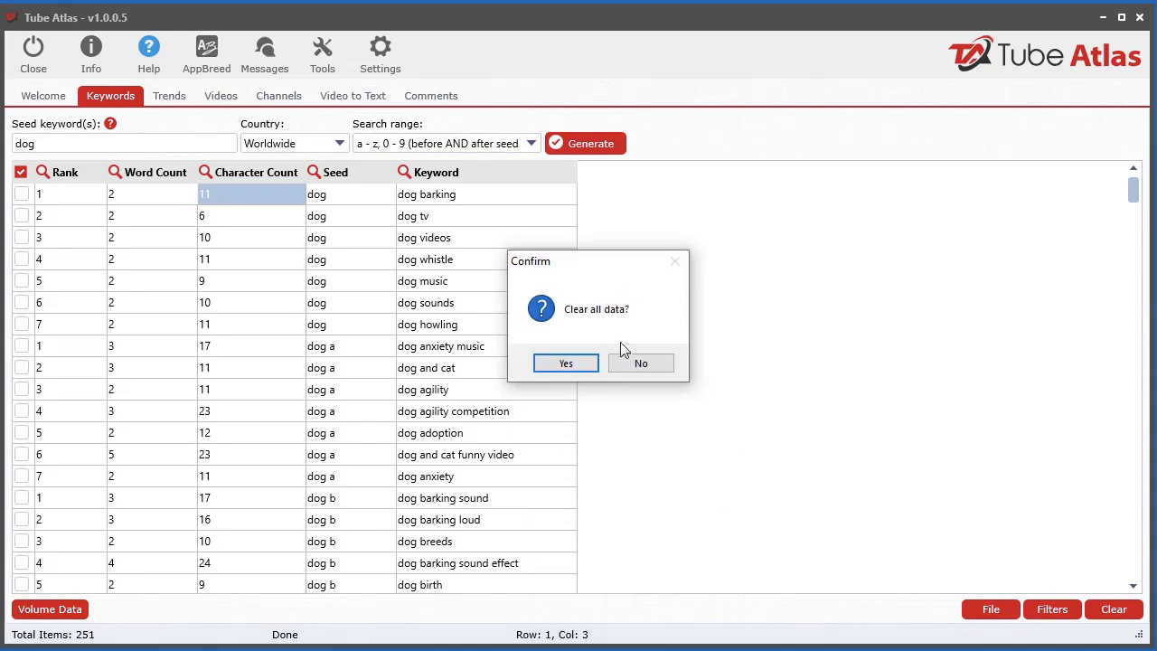
click(566, 364)
click(606, 145)
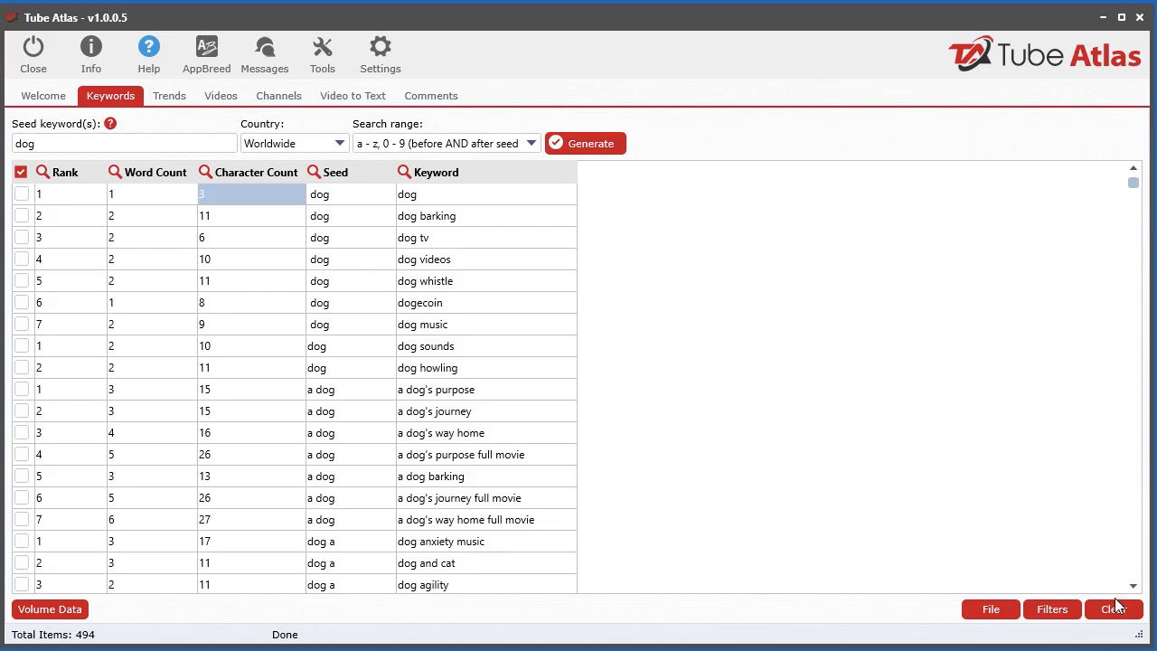
- Clear all keyword data and set the search range to aa-zz (after seed keyword)
click(512, 144)
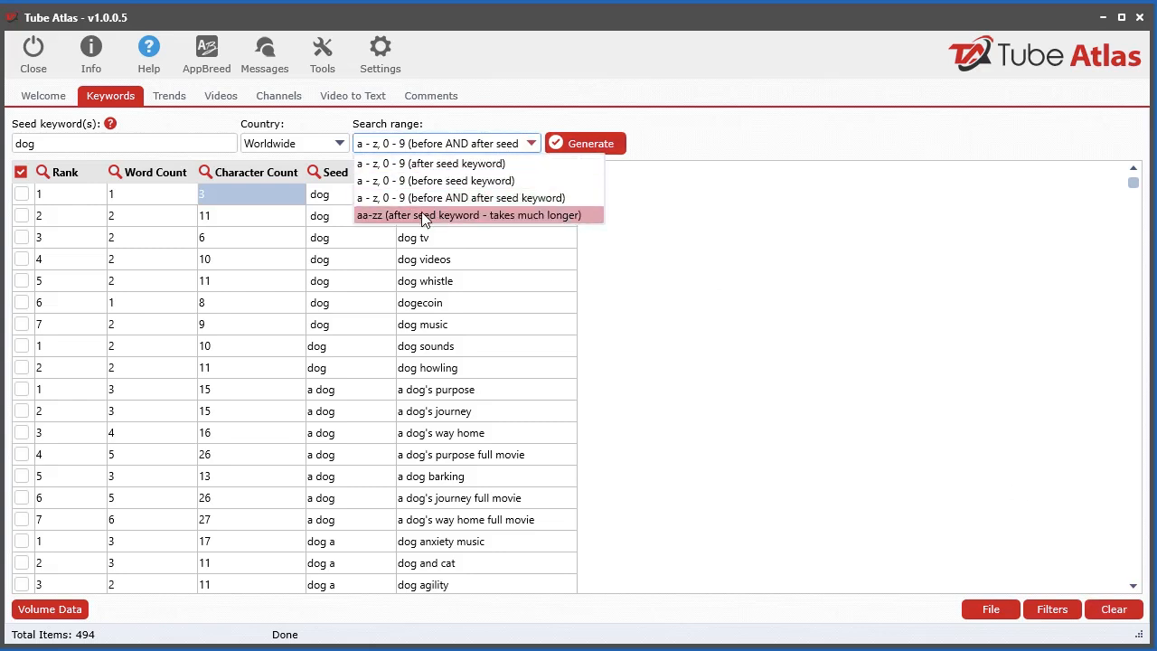
click(755, 133)
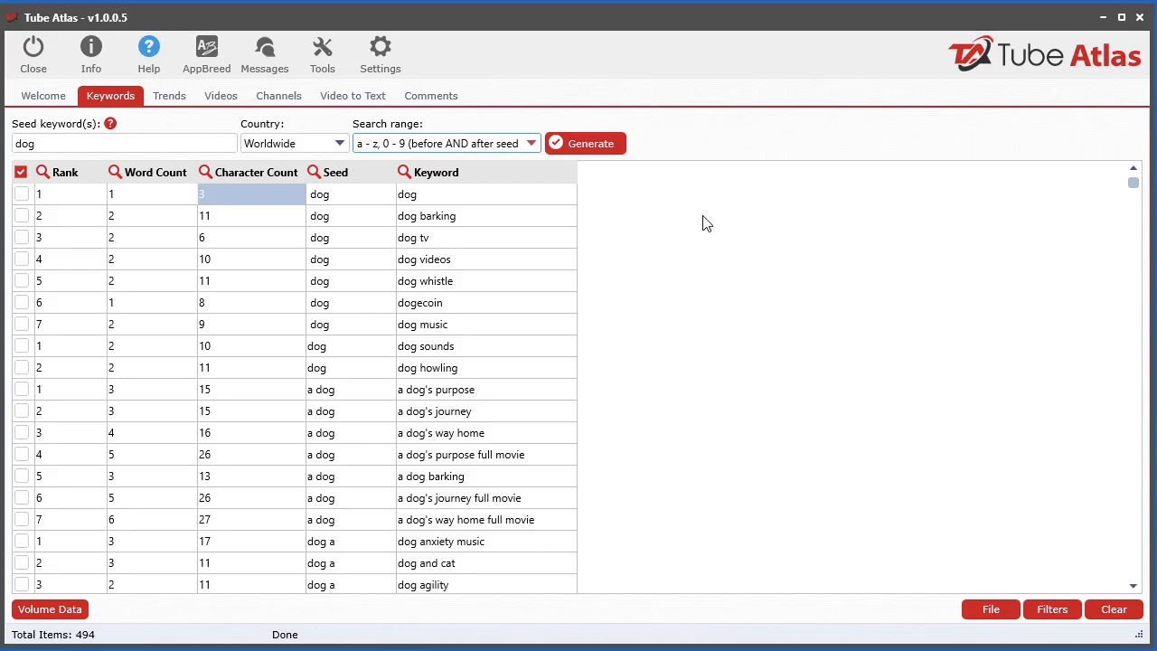
click(1114, 609)
click(607, 621)
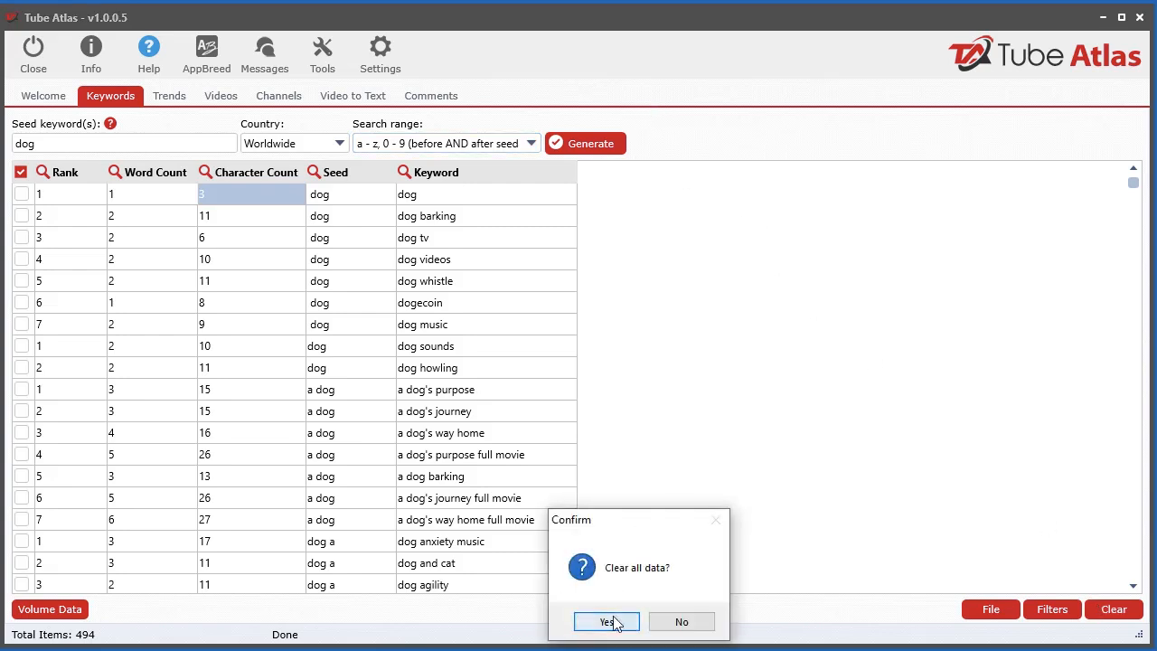
click(498, 144)
click(478, 216)
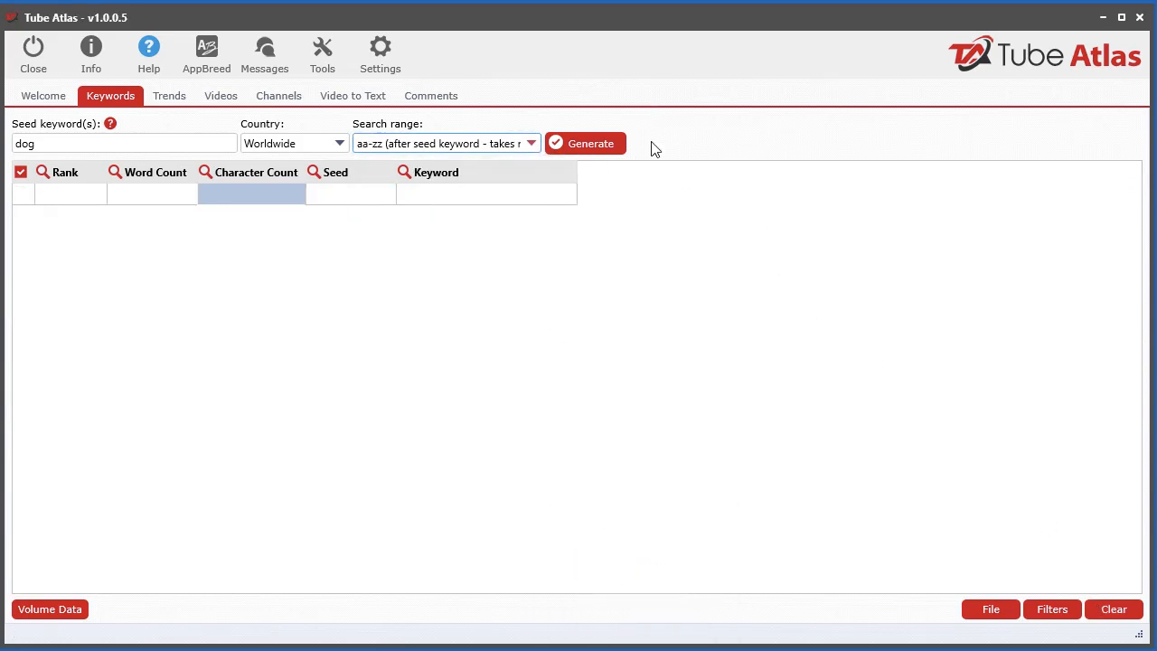
- Generate the aa-zz suggestions for "dog", and view YouTube's search suggestions for "dog aa", "dog ab", "dog ac" and "dog ad"
click(600, 141)
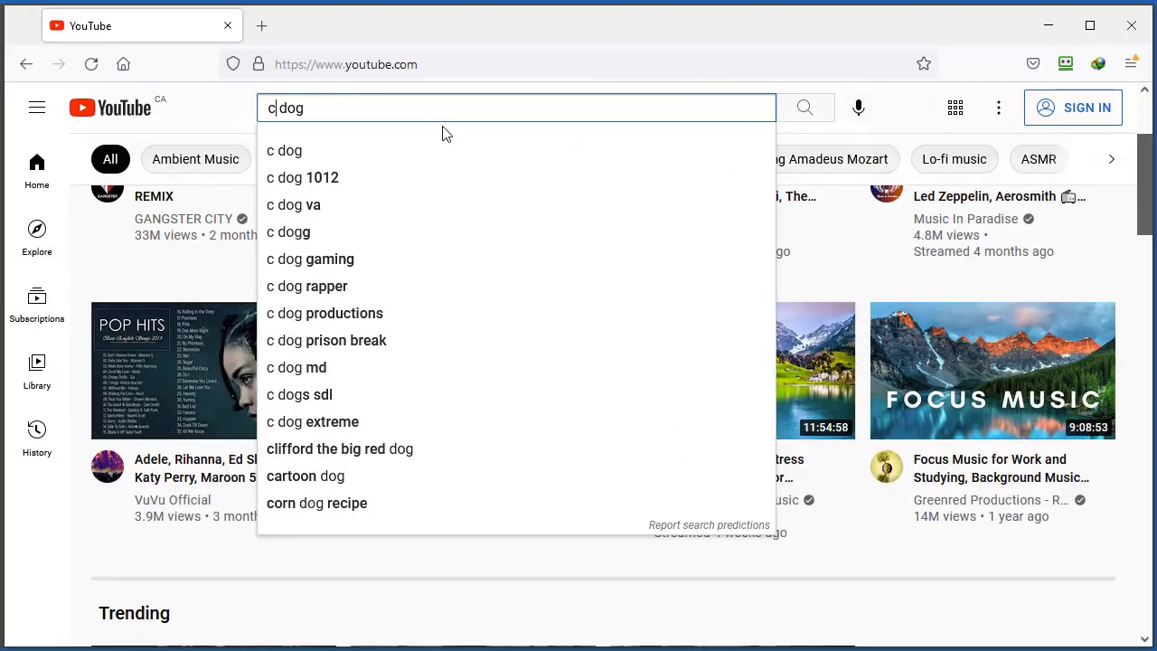
key(BackSpace)
key(Delete)
text(a)
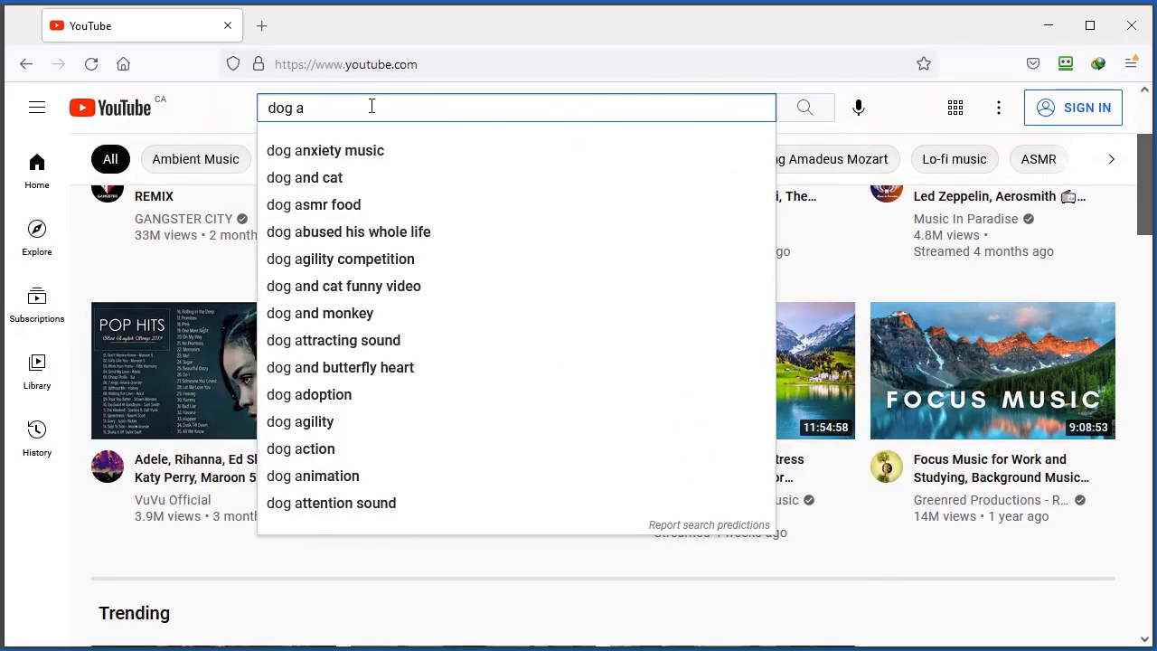
text(a)
key(BackSpace)
text(b)
key(BackSpace)
text(c)
key(BackSpace)
text(d)
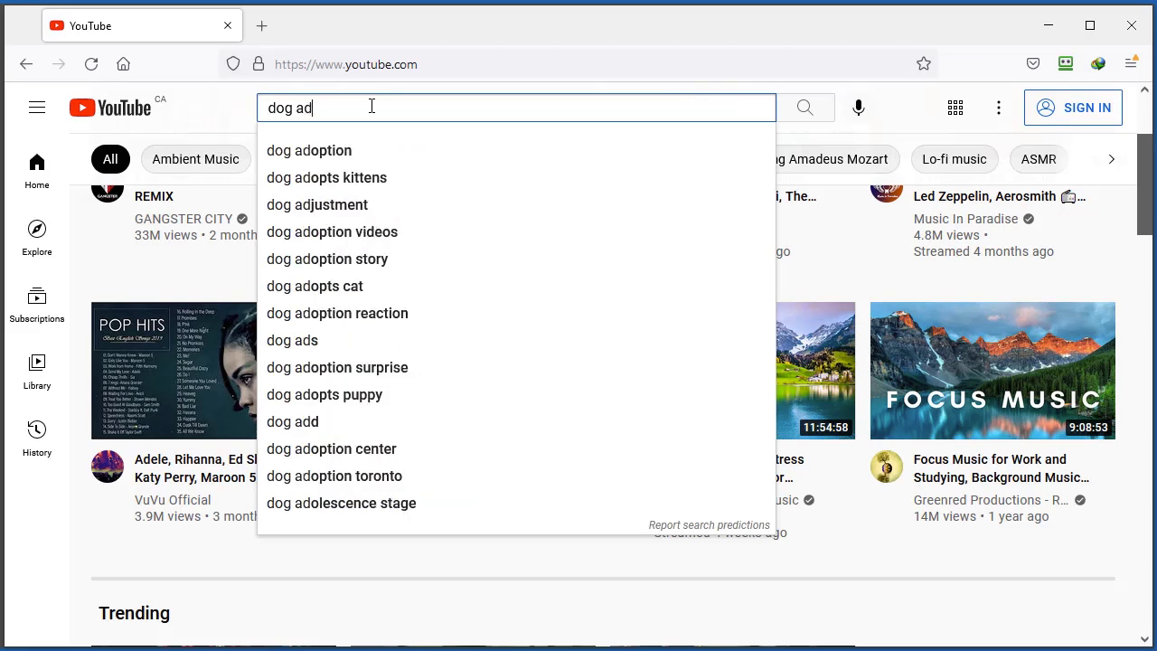
- View YouTube's search suggestions for "dog ba" and "dog bb"
key(BackSpace)
key(BackSpace)
text(ba)
key(BackSpace)
text(b)
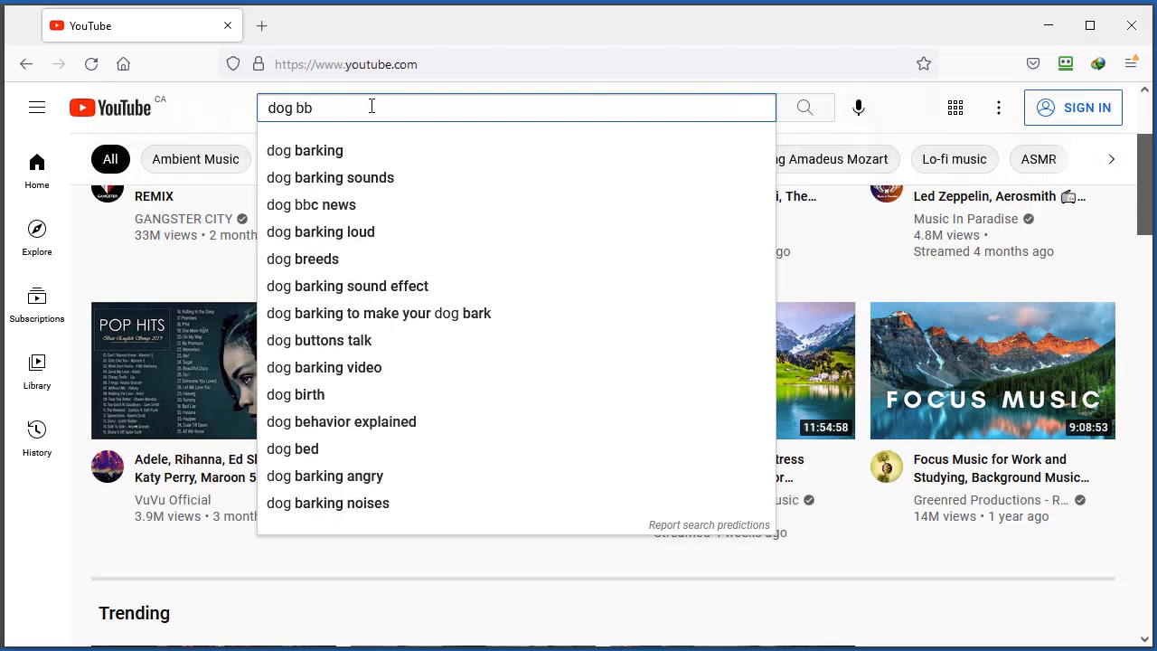
- Switch back to Tube Atlas, stop the running aa-zz generation and look through the collected keywords
click(1049, 25)
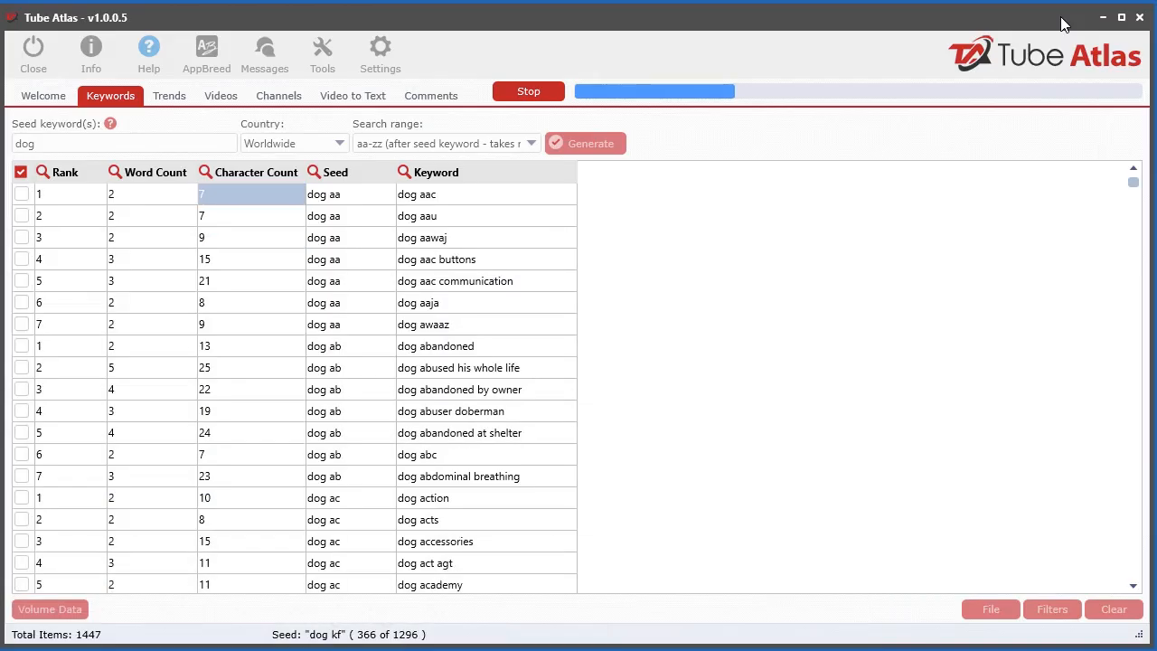
click(535, 90)
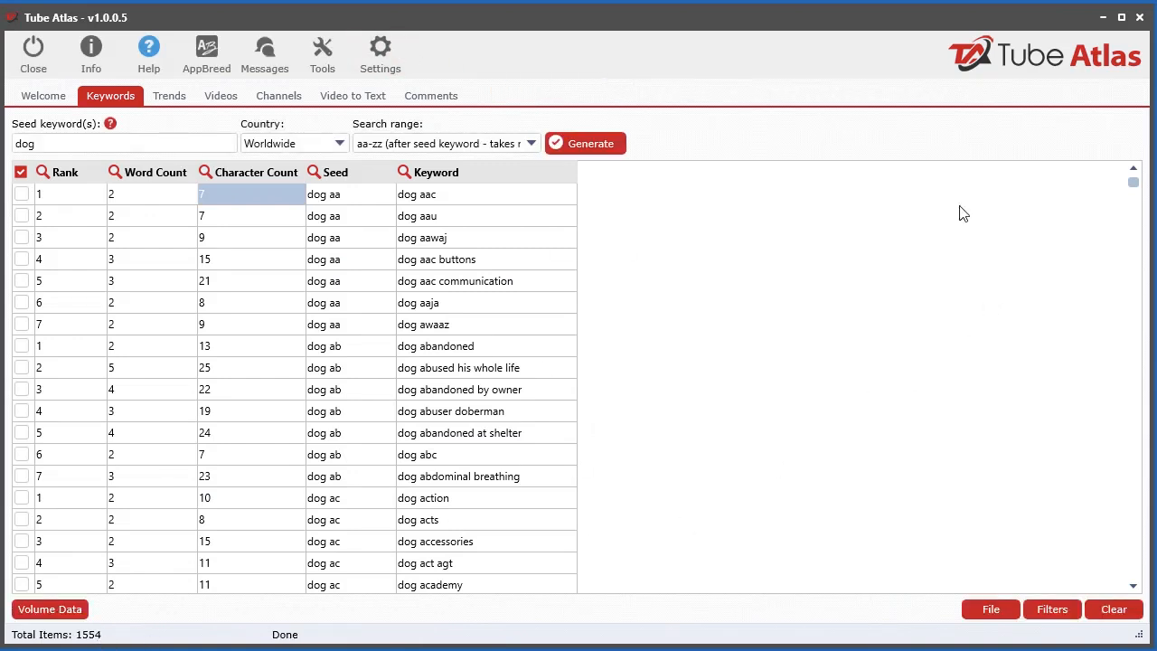
drag(1133, 182, 1152, 155)
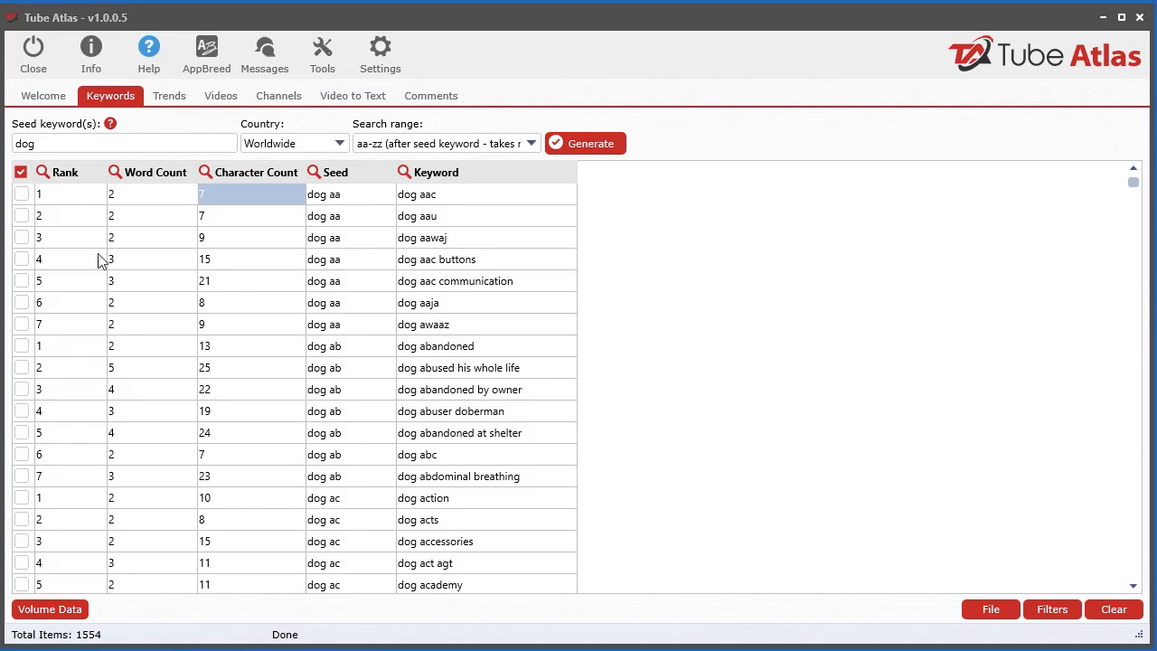
- Clear all keyword data and set the seed keywords to "dog,puppy"
click(1121, 610)
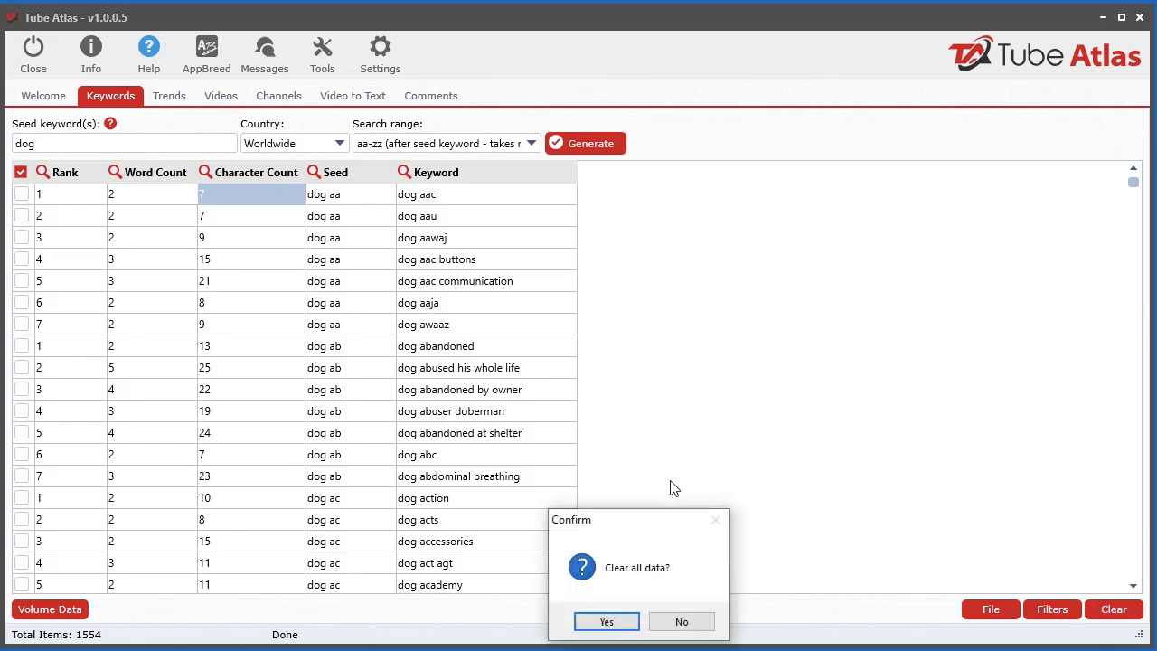
click(612, 624)
click(73, 142)
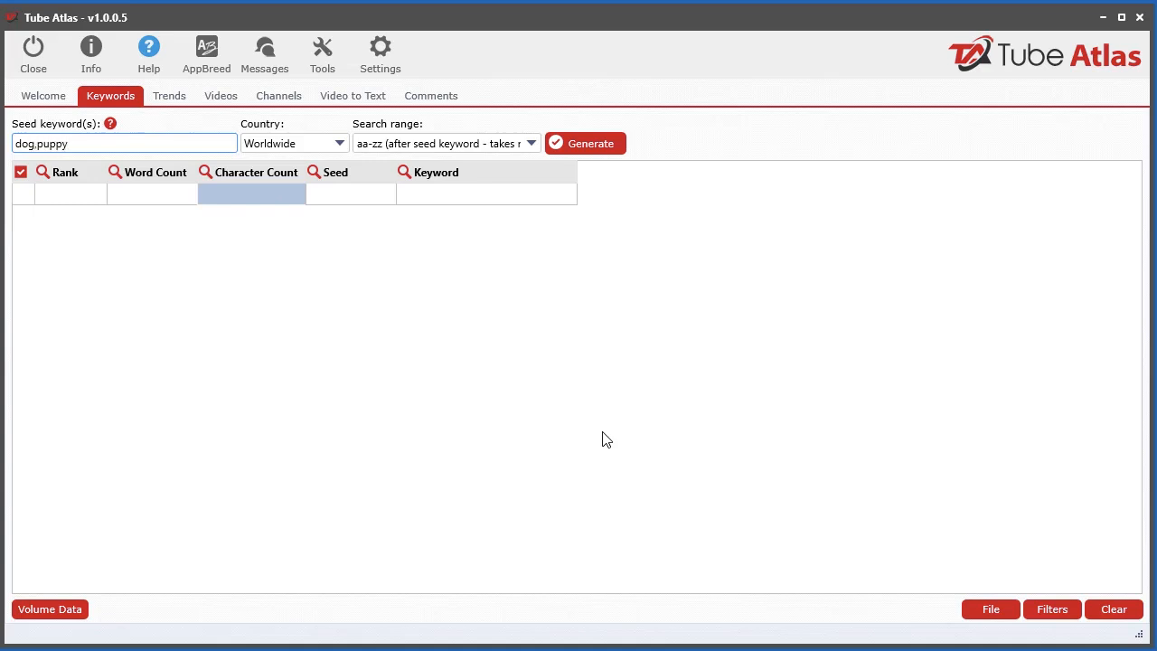
- Generate suggestions for both seeds with the "a - z, 0 - 9 (after seed keyword)" range and look through the results
click(431, 143)
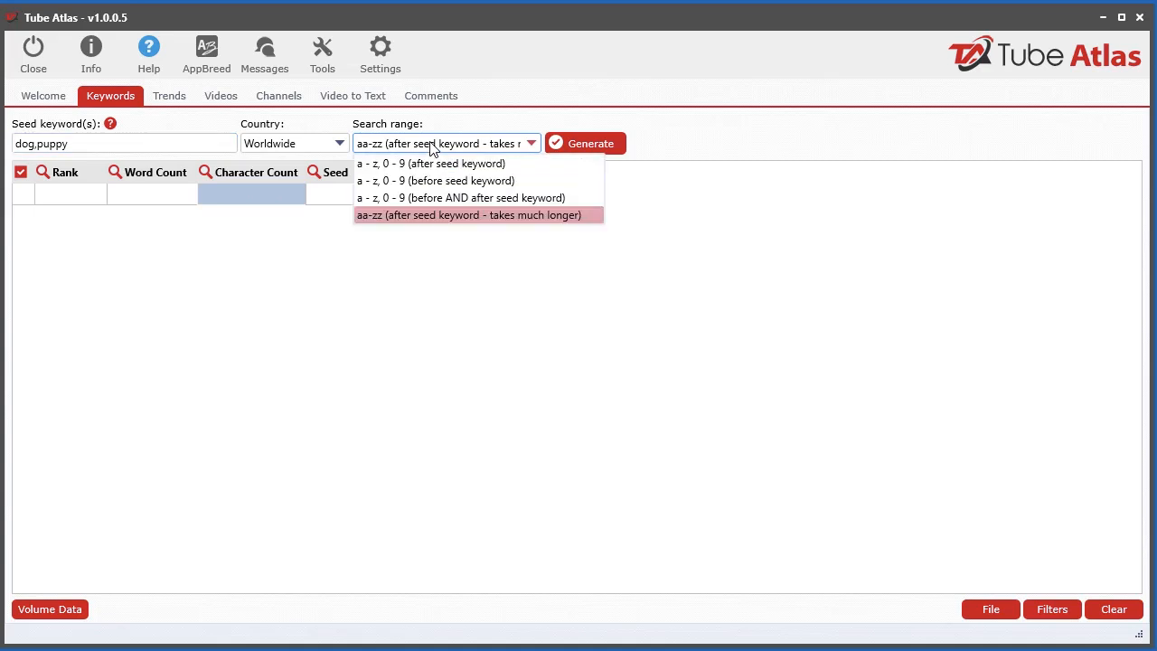
click(485, 167)
click(609, 140)
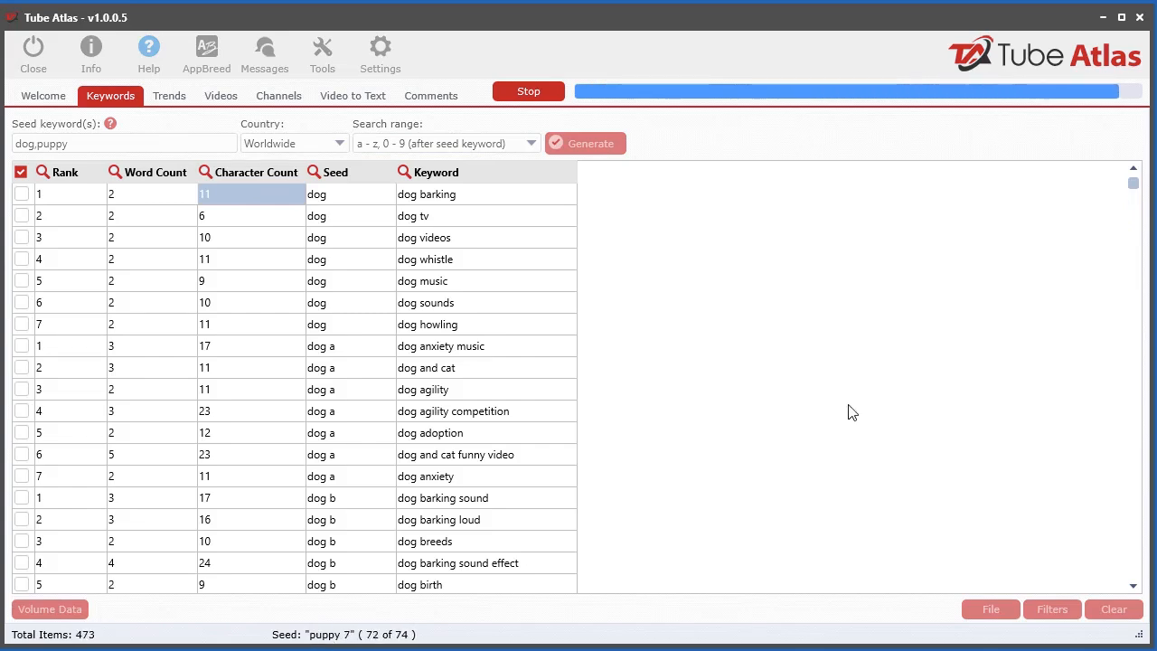
mouse_move(1131, 182)
mouse_down()
mouse_move(1111, 551)
mouse_move(1136, 177)
mouse_up()
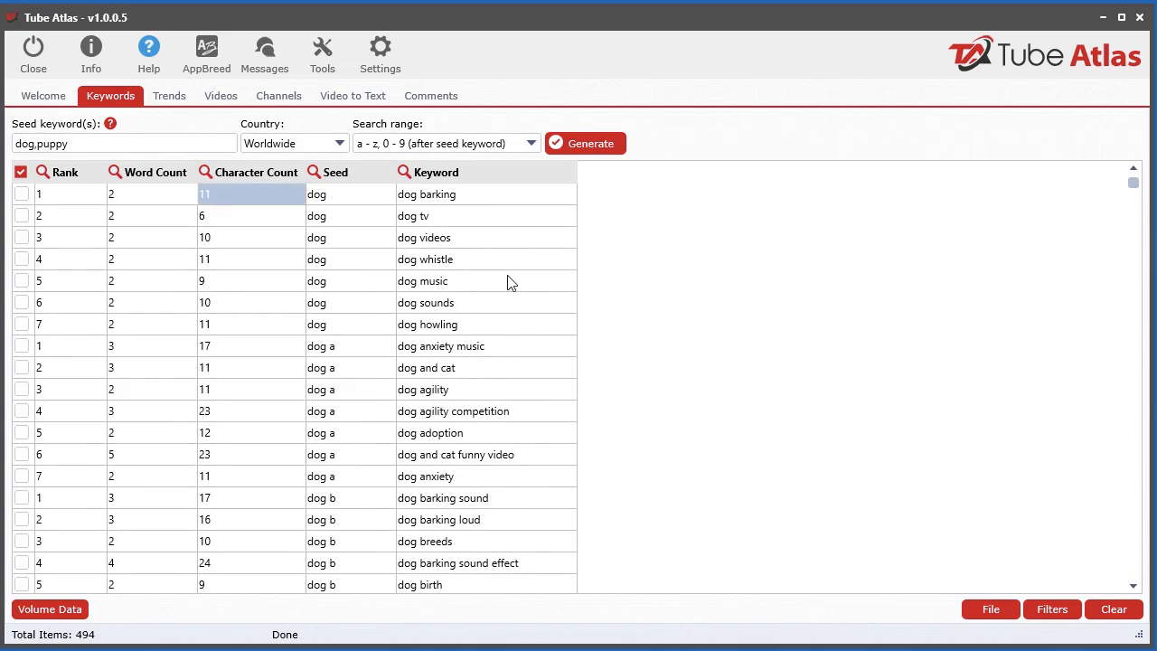
- Clear all keyword data and replace the seed keywords with the wildcard seed "dog * toy"
click(1126, 614)
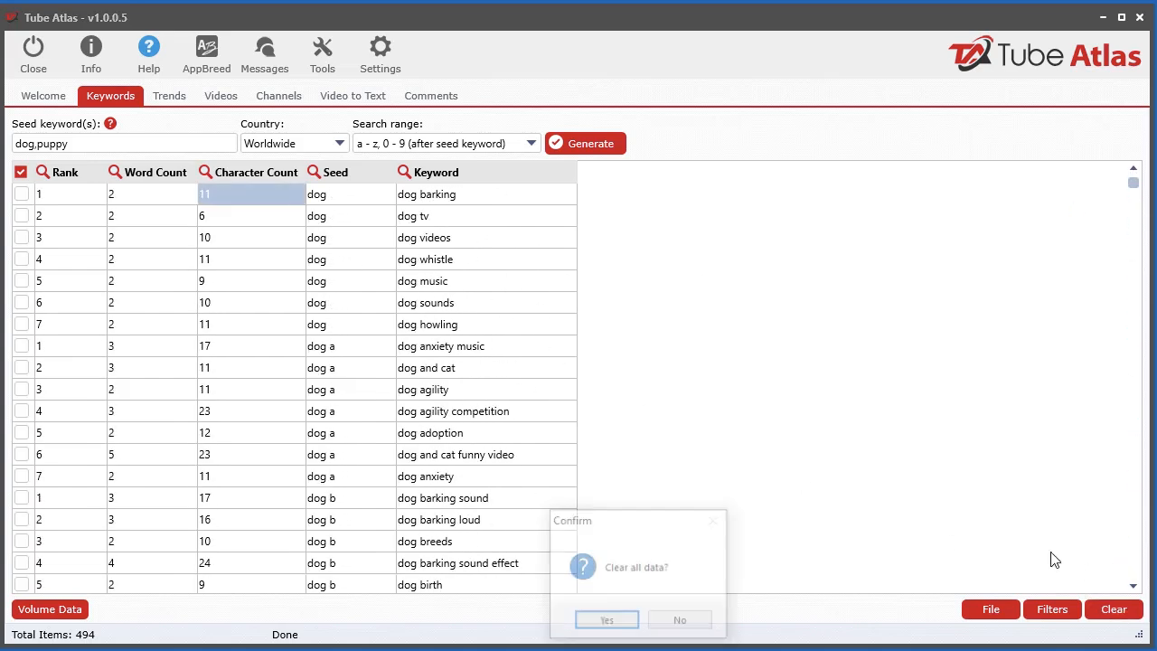
click(606, 620)
double_click(100, 142)
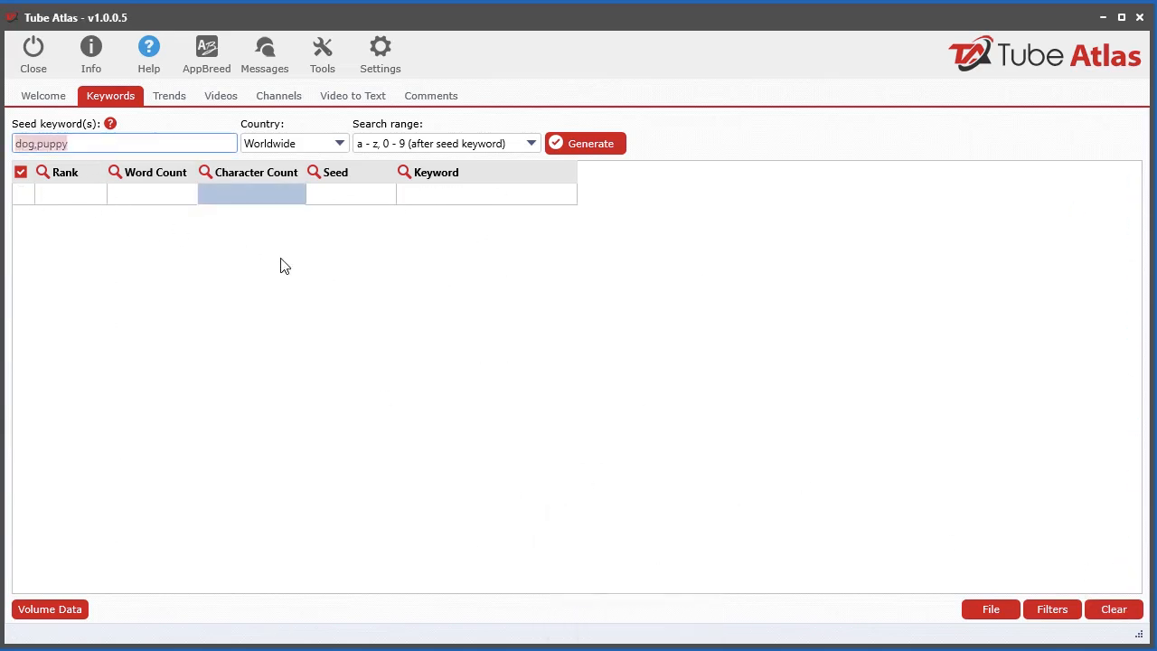
key(BackSpace)
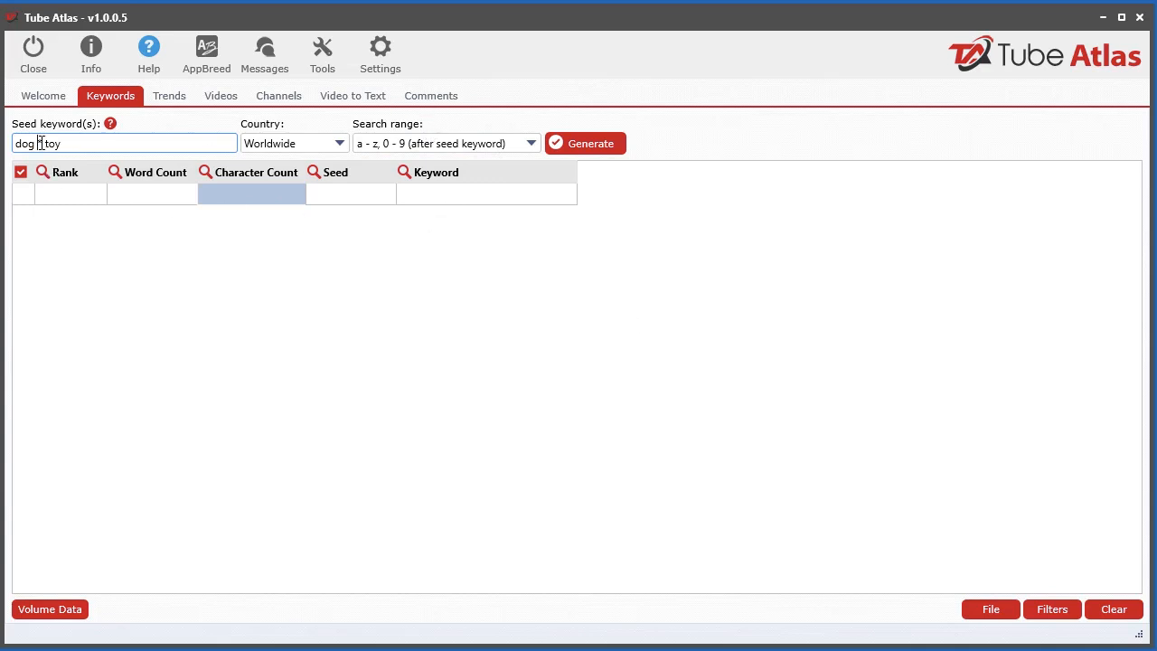
click(301, 283)
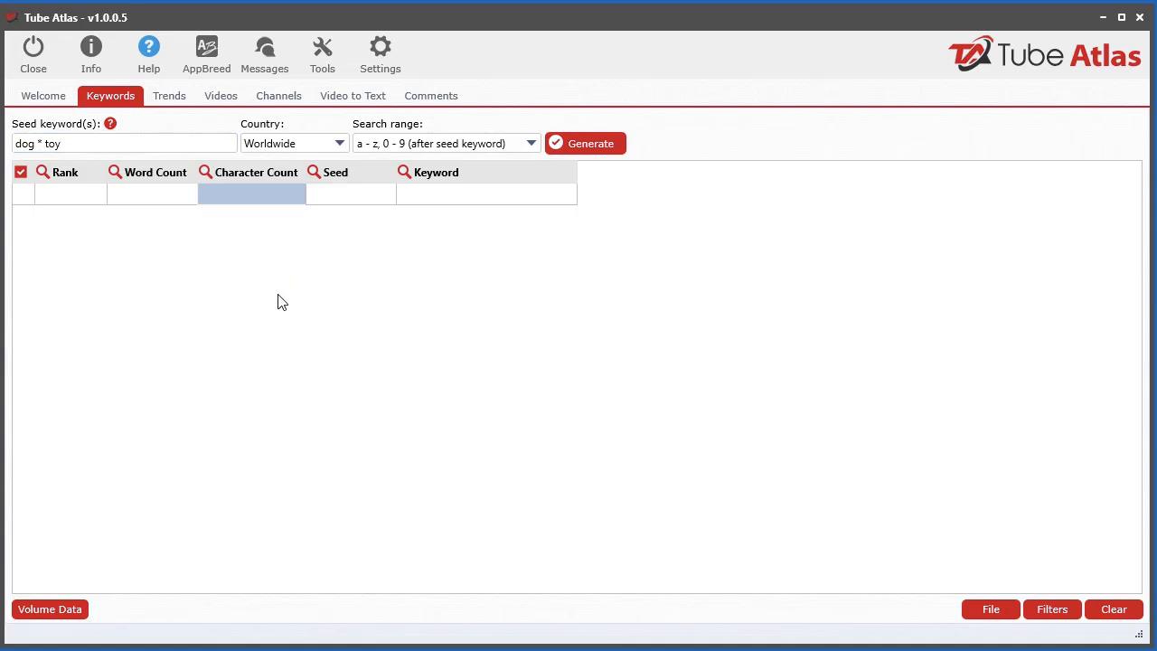
- Generate suggestions for "dog * toy", and view YouTube's suggestions for "dog a toy", "dog b toy" and "dog c toy"
click(584, 143)
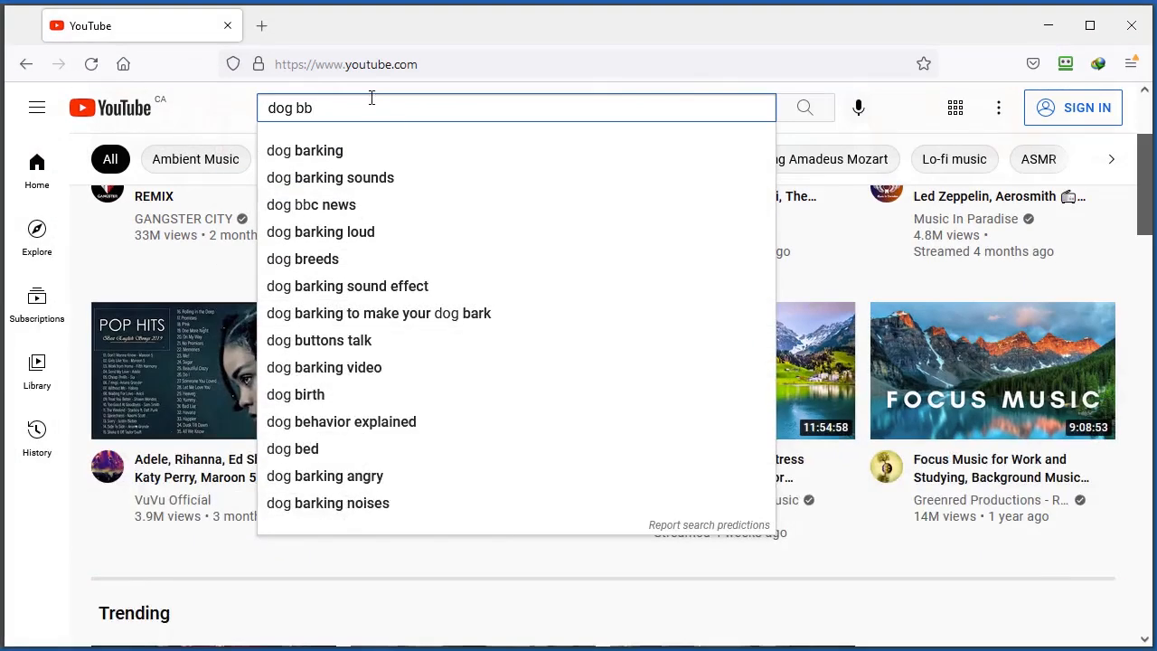
key(BackSpace)
key(BackSpace)
text(a toy)
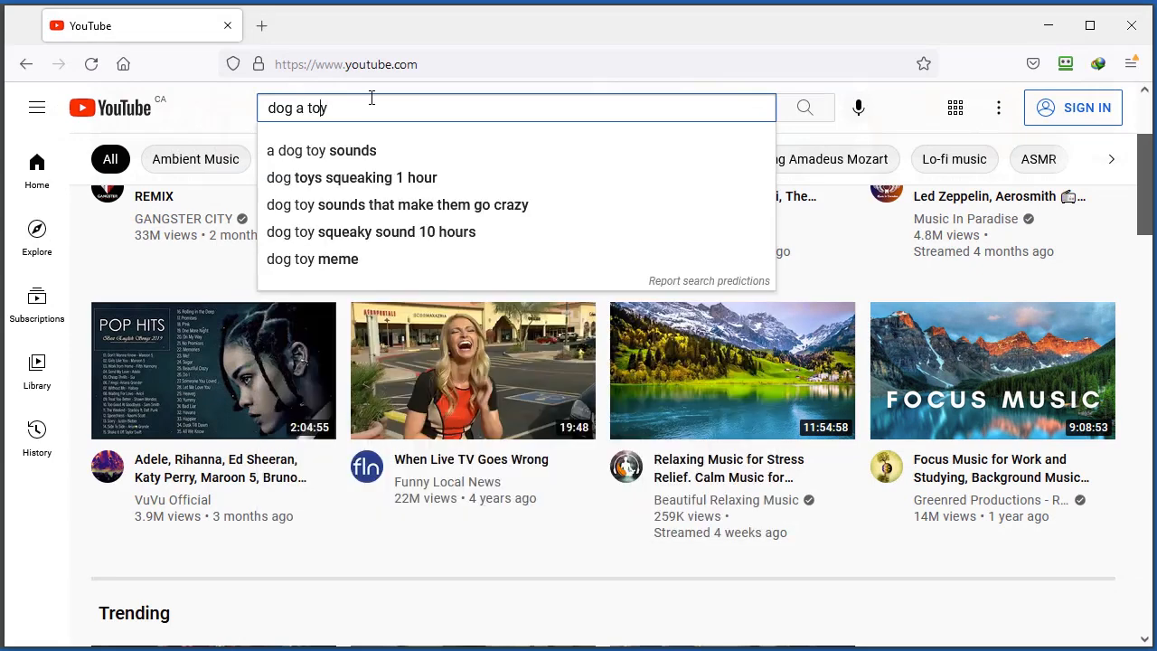
key(Left)
key(Left)
key(Left)
key(Left)
key(BackSpace)
text(b)
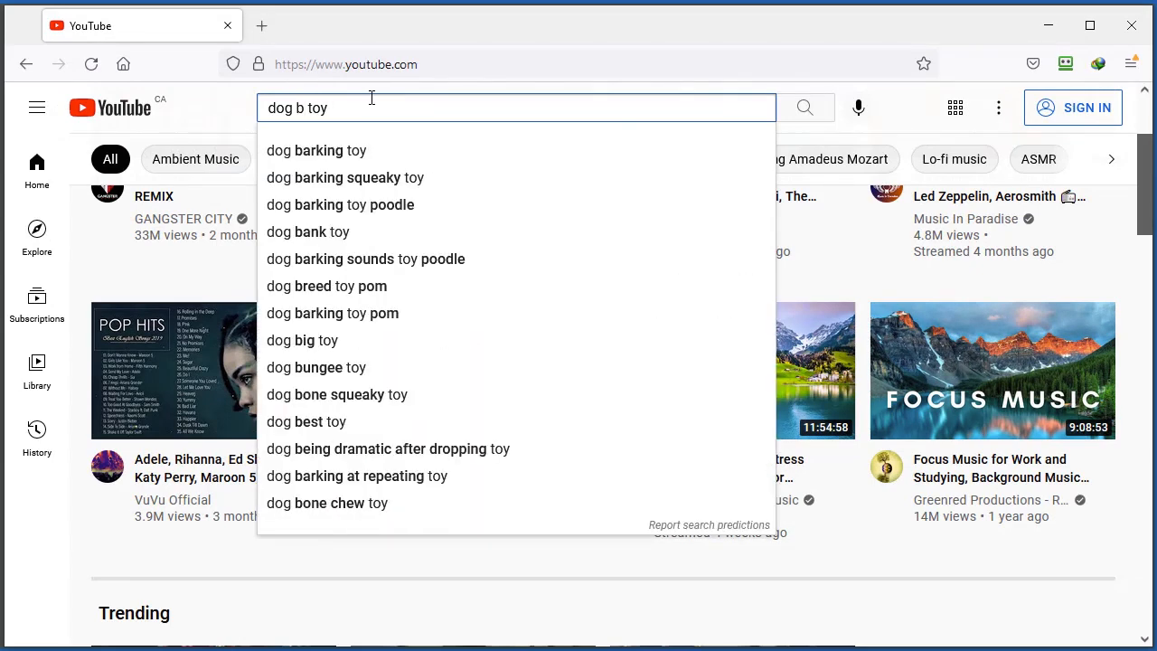
key(BackSpace)
text(c)
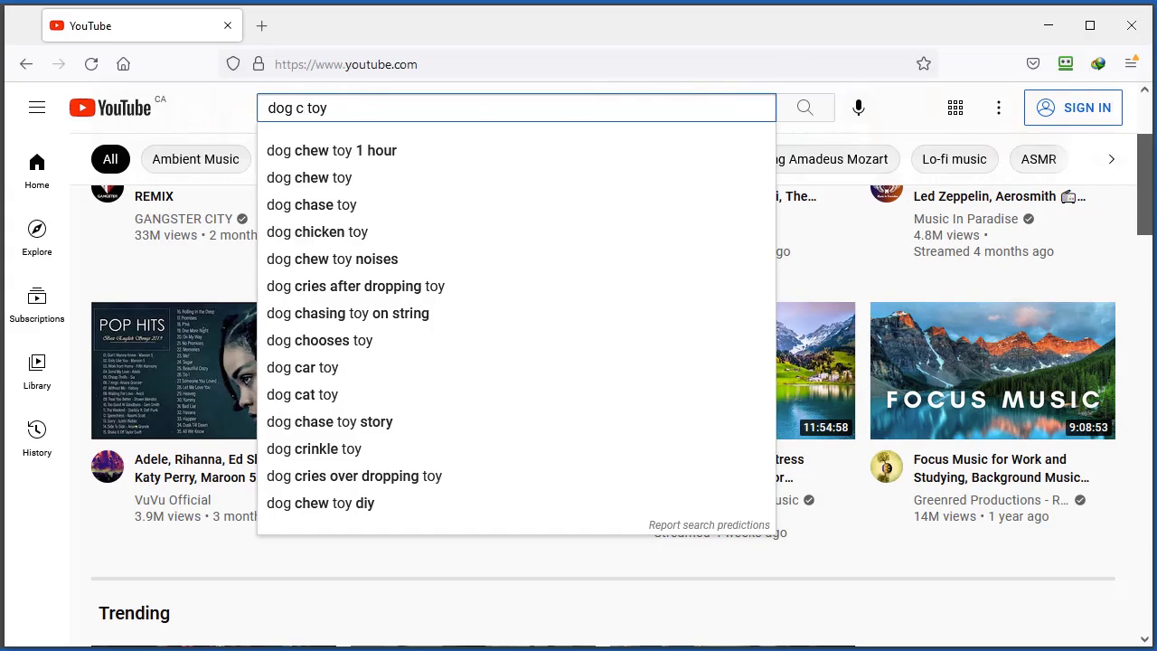
- Switch back to Tube Atlas and examine the keywords generated from the "dog * toy" wildcard seed
click(1049, 25)
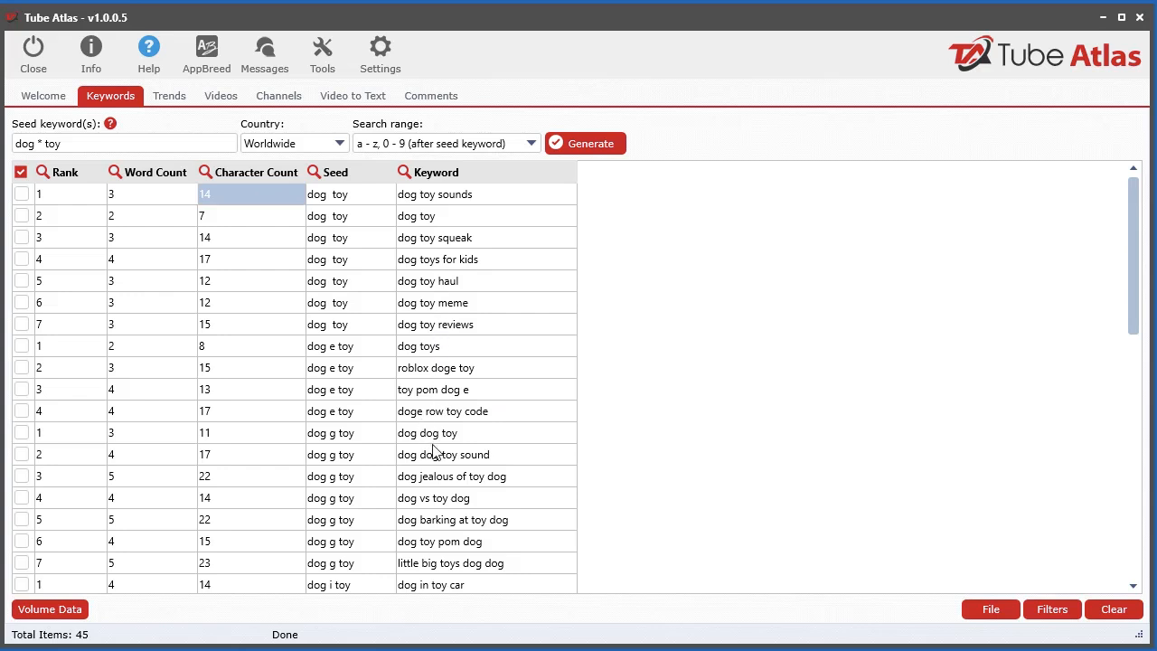
scroll(452, 540, down, 3)
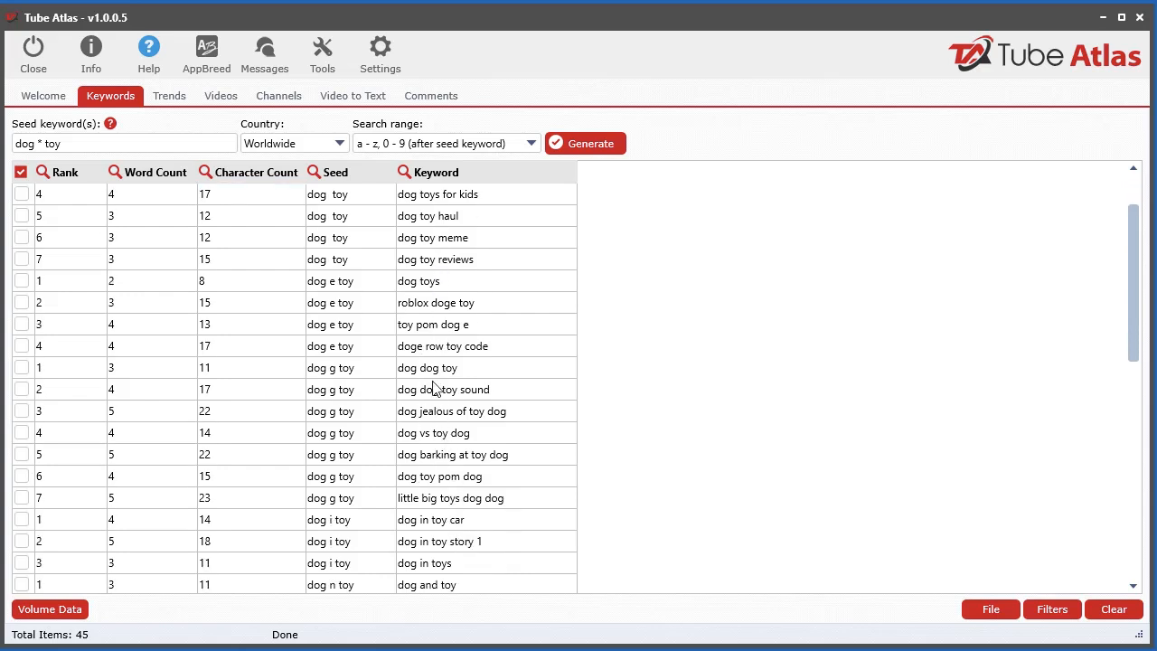
scroll(436, 384, down, 1)
scroll(359, 524, down, 5)
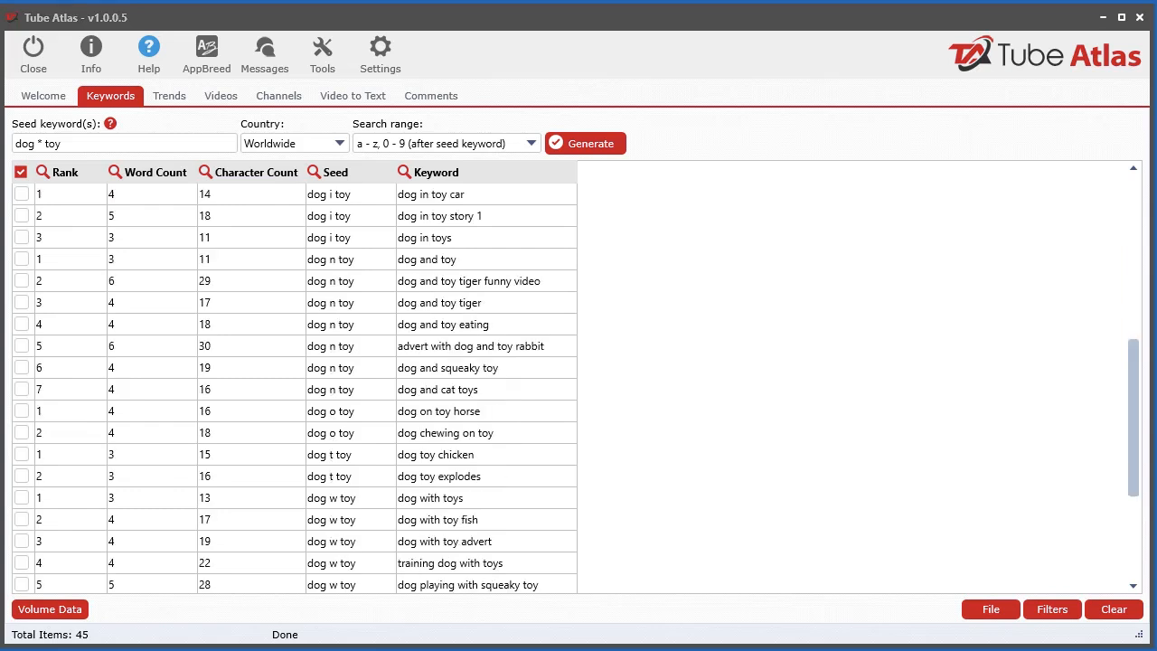
click(476, 438)
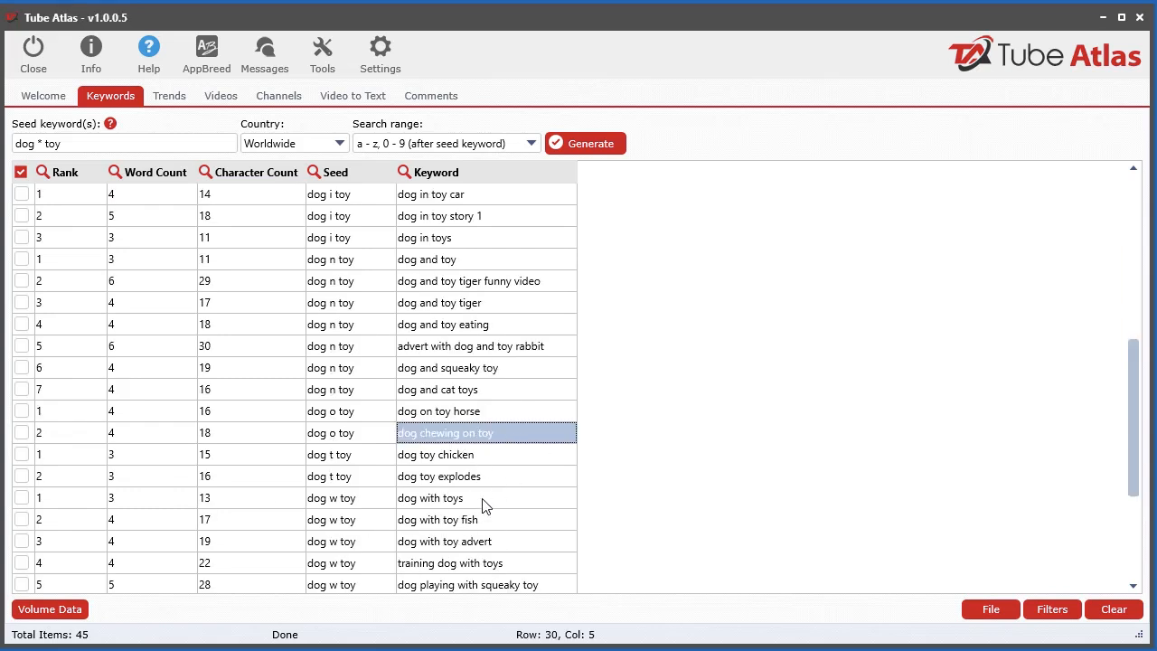
scroll(511, 502, down, 2)
click(513, 522)
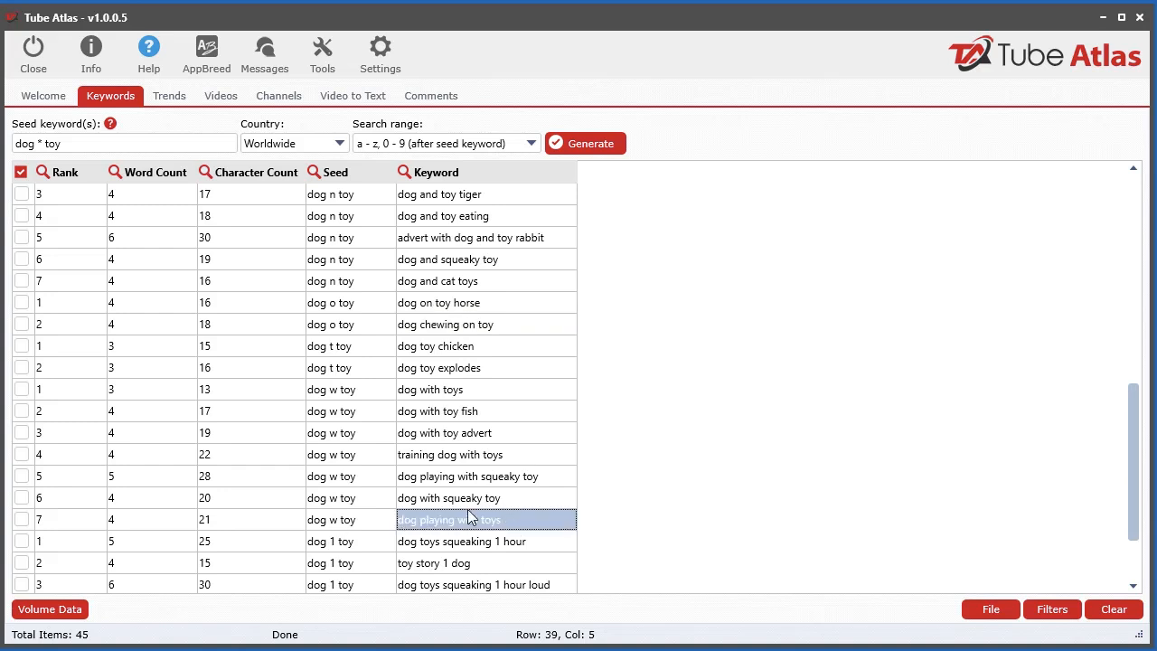
scroll(467, 515, up, 6)
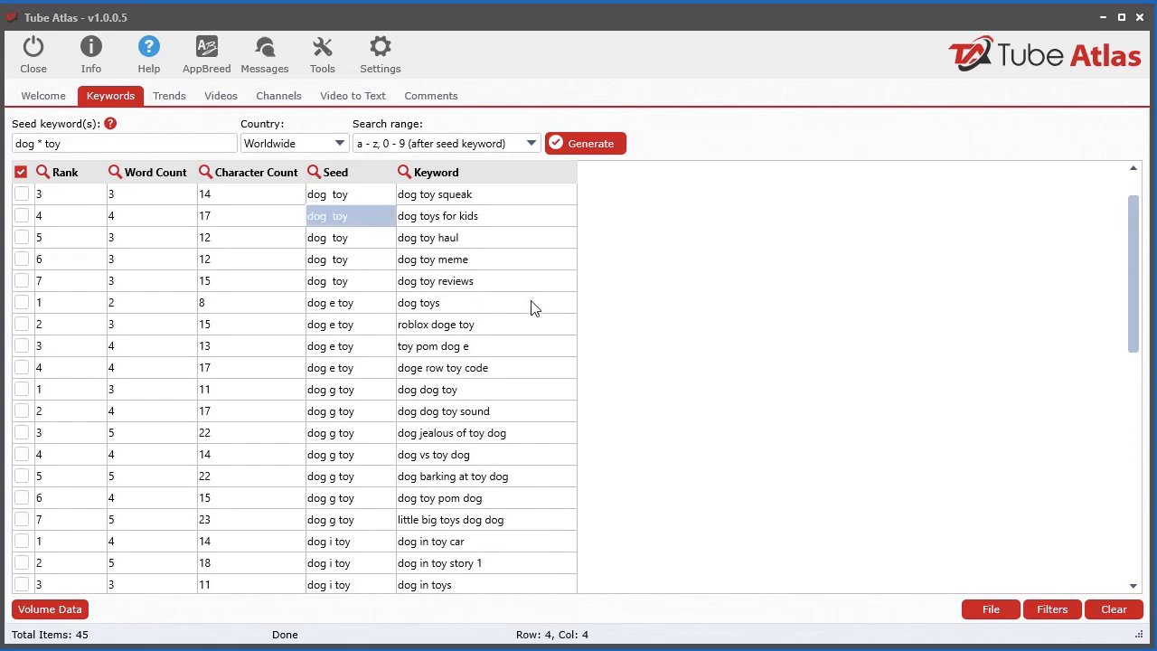
- Look through the countries available for the keyword search, keeping Worldwide
click(265, 144)
mouse_move(489, 179)
mouse_down()
mouse_move(488, 289)
mouse_move(497, 166)
mouse_up()
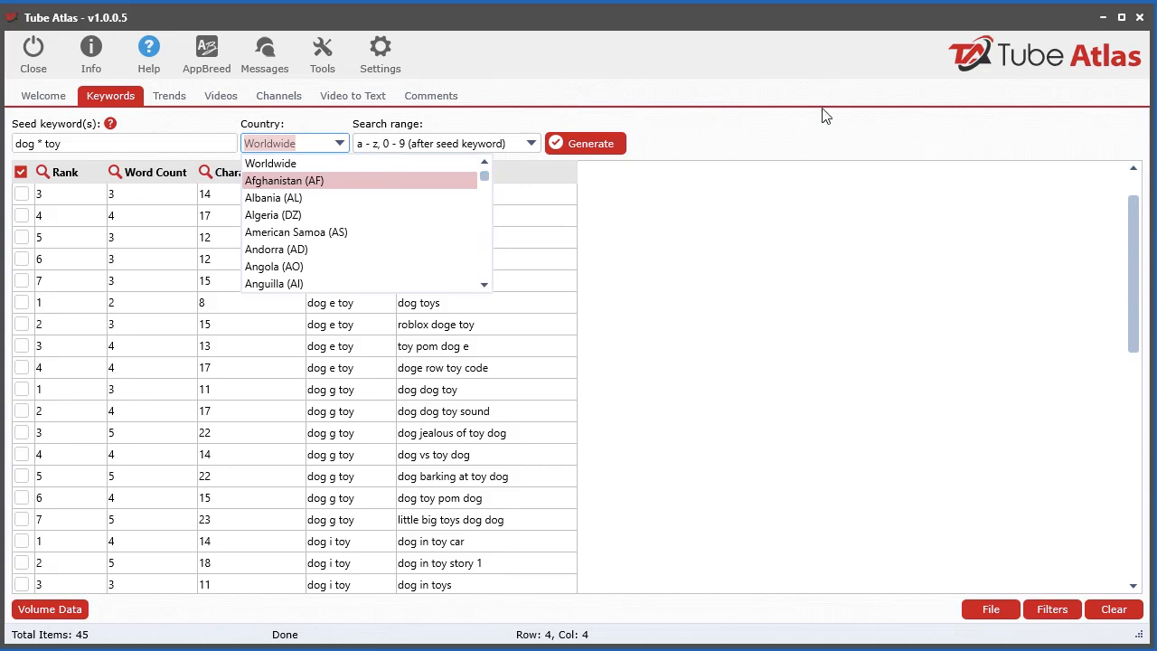
click(799, 136)
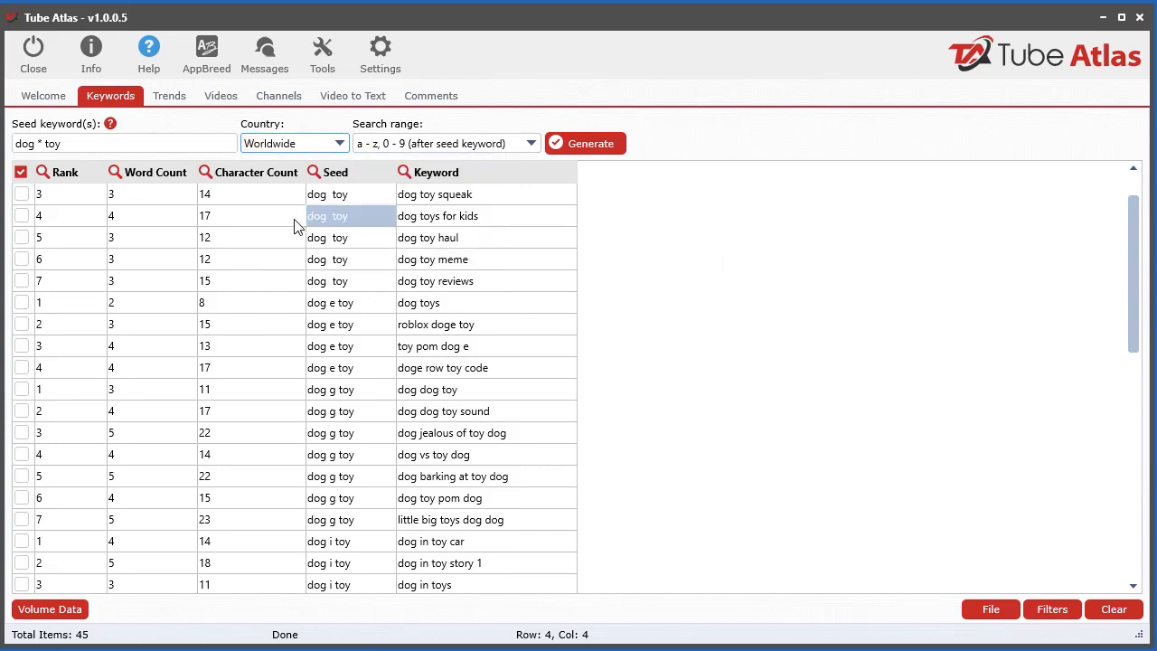
- View the actions available for the keyword rows, including the checkbox selection options
right_click(330, 224)
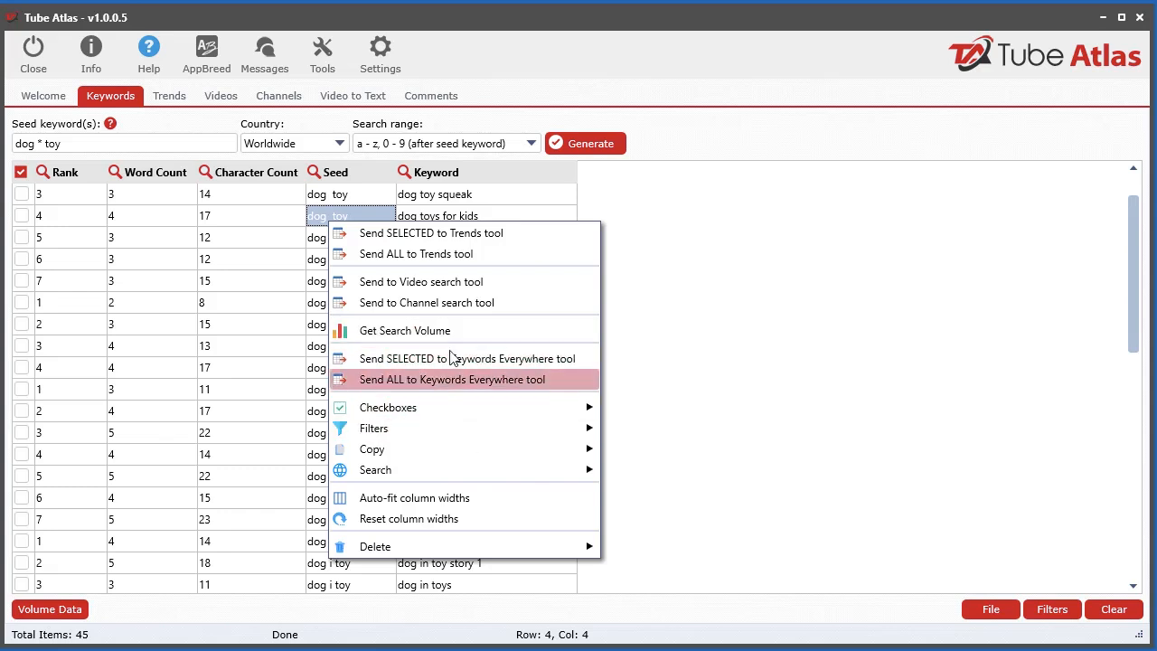
mouse_move(429, 411)
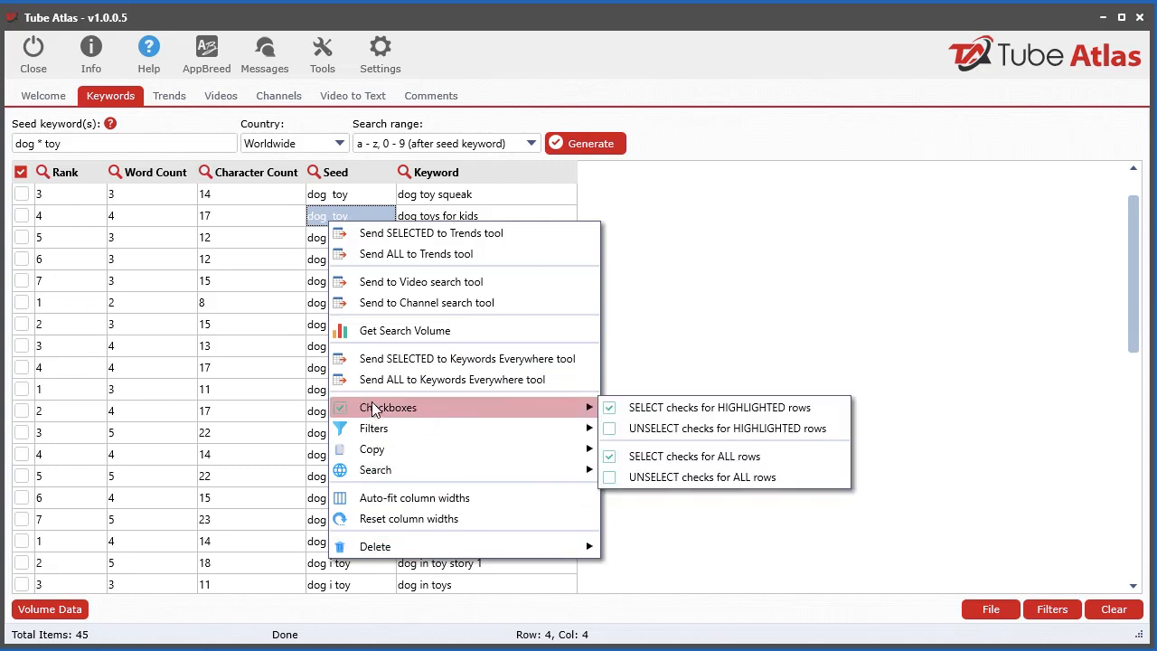
right_click(161, 379)
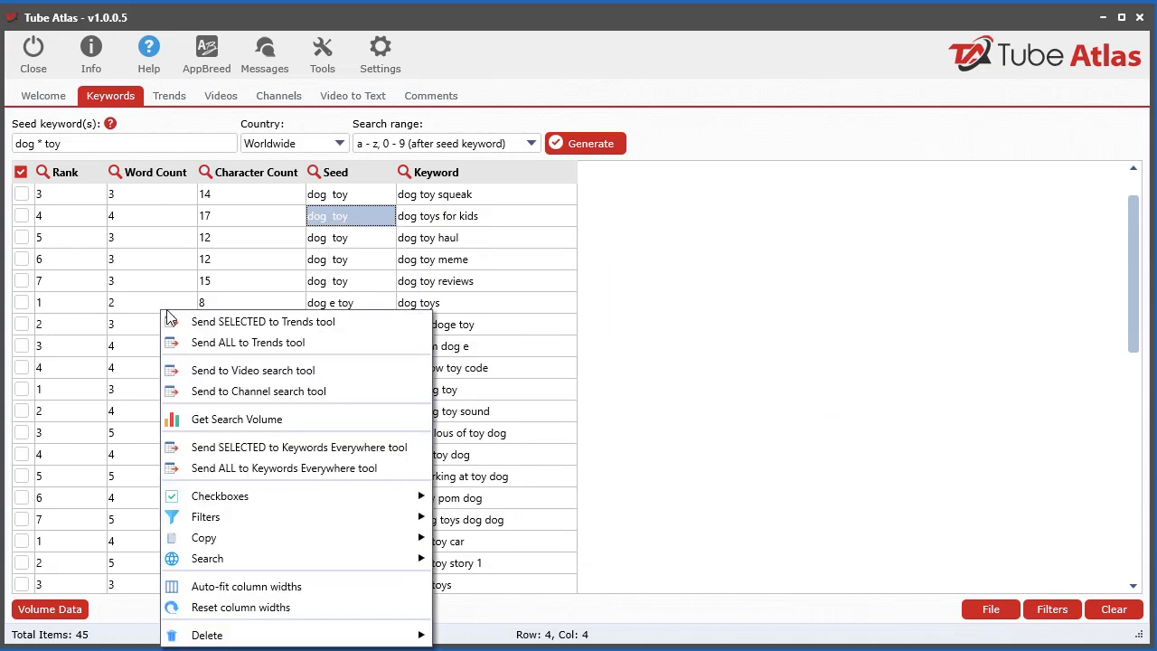
mouse_move(280, 494)
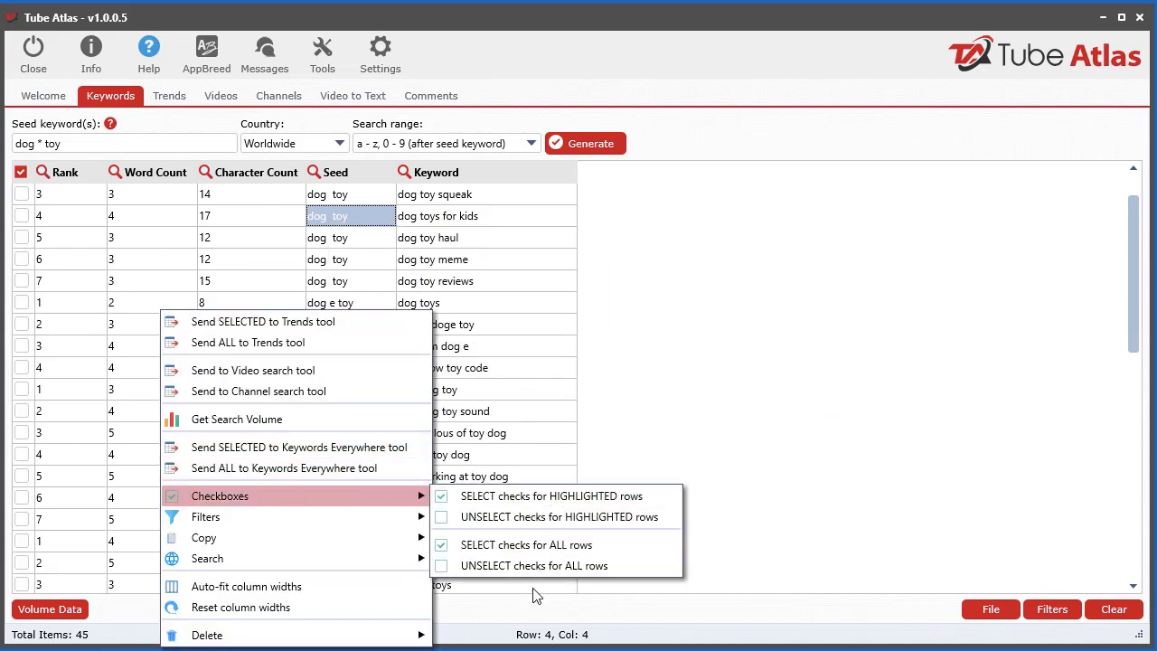
- Check all rows in the keyword table and uncheck them all again
click(19, 174)
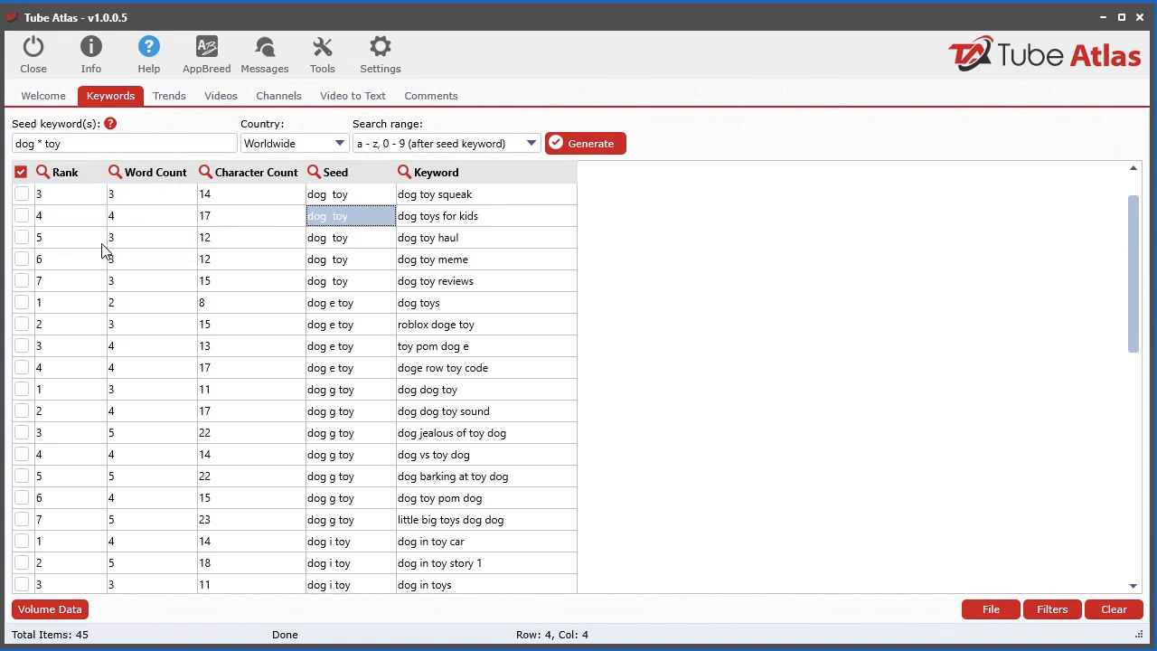
click(102, 244)
click(18, 179)
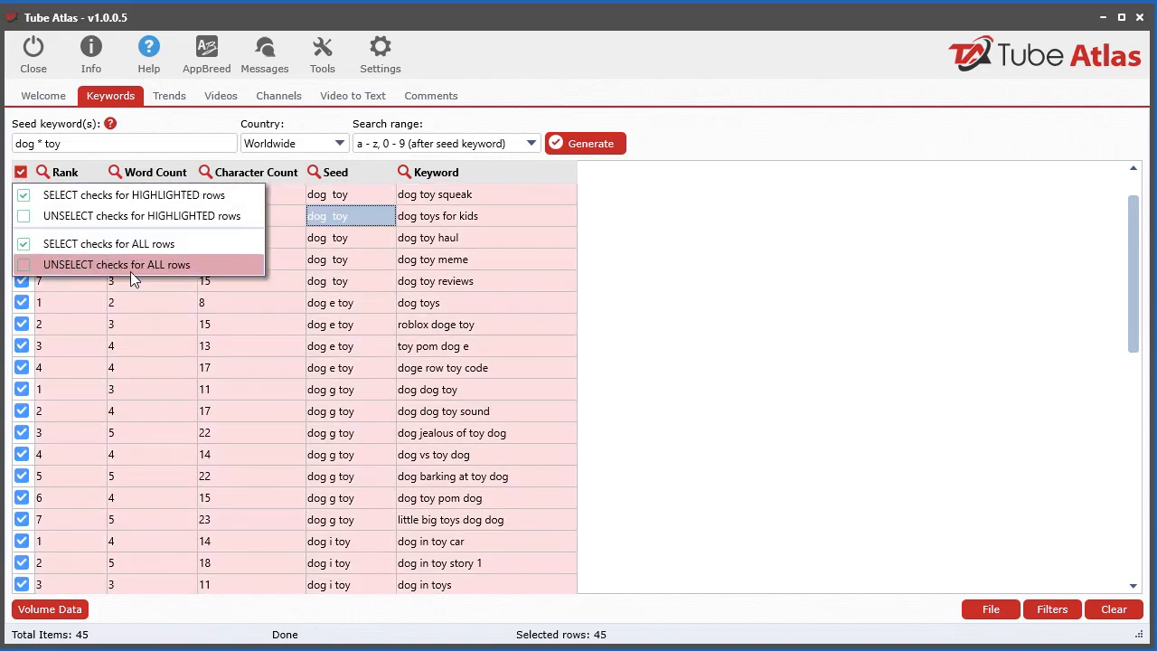
click(130, 270)
- Highlight a cell in the "doge row toy code" row and check only the highlighted row
click(24, 171)
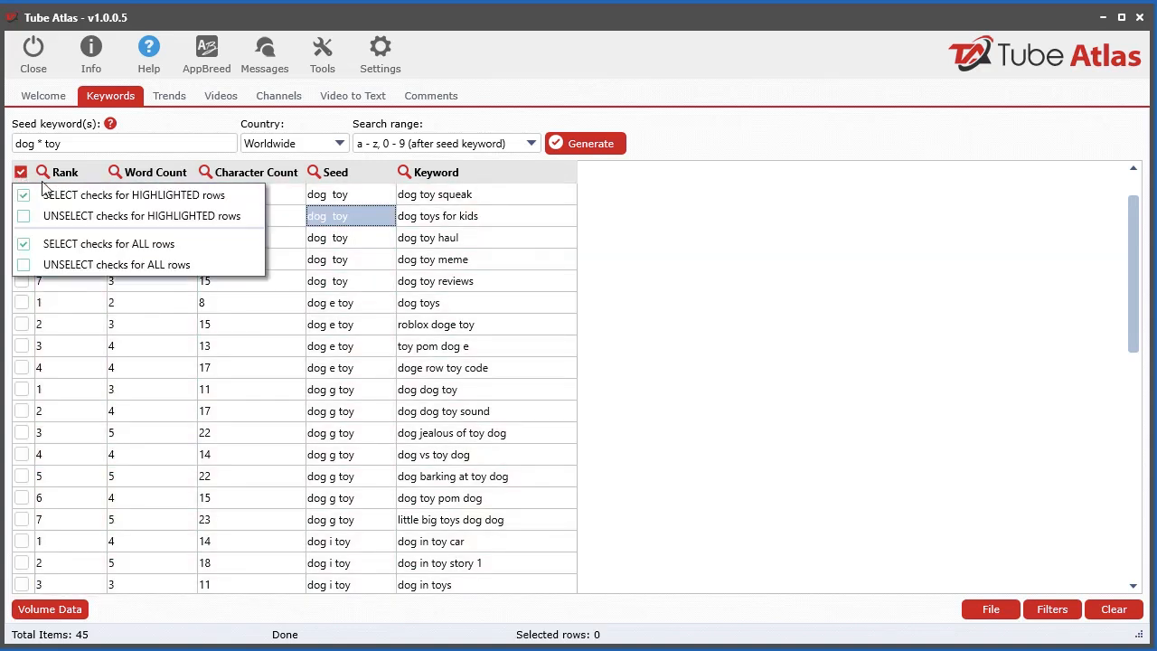
click(338, 262)
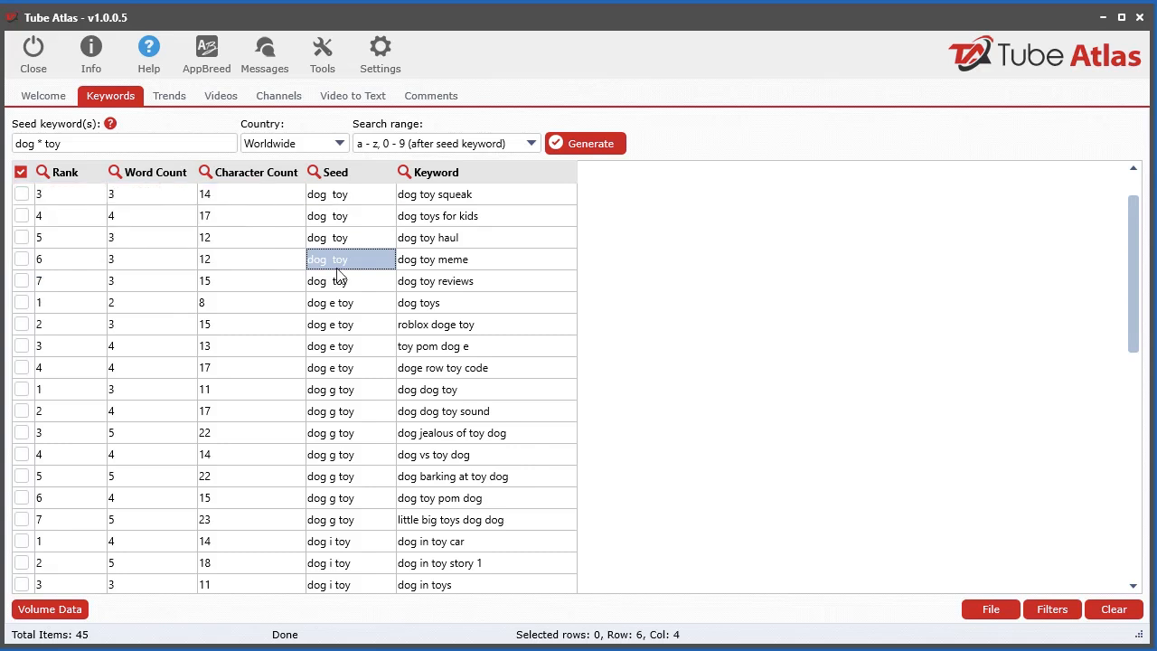
click(322, 327)
click(213, 262)
click(122, 237)
click(443, 259)
click(232, 375)
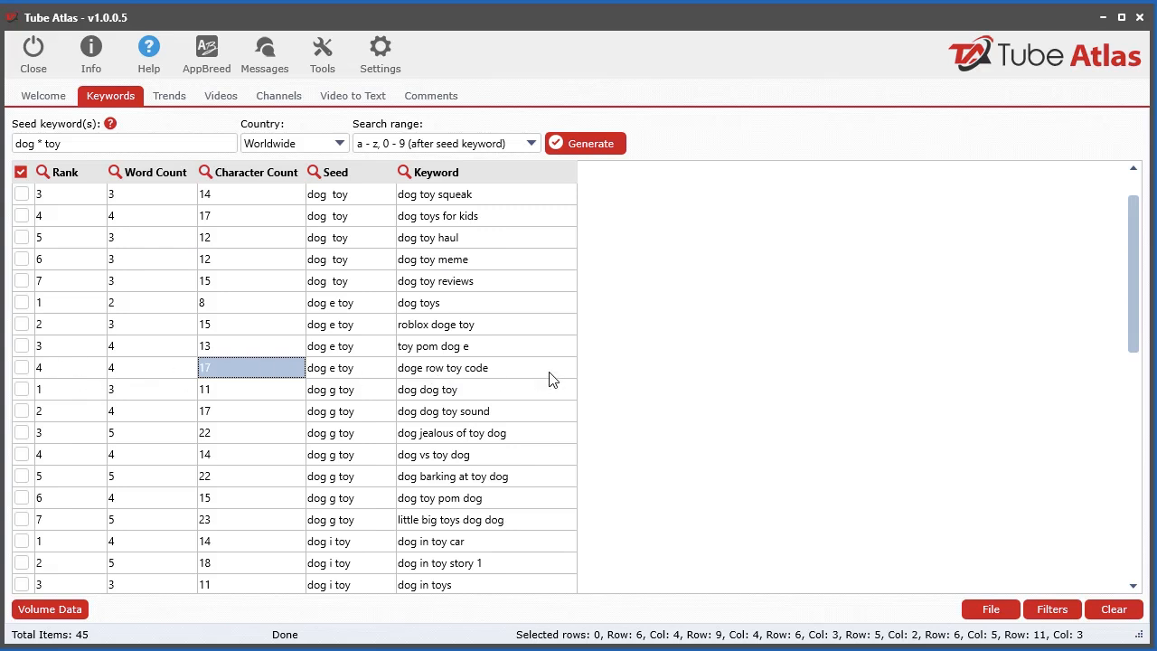
click(20, 172)
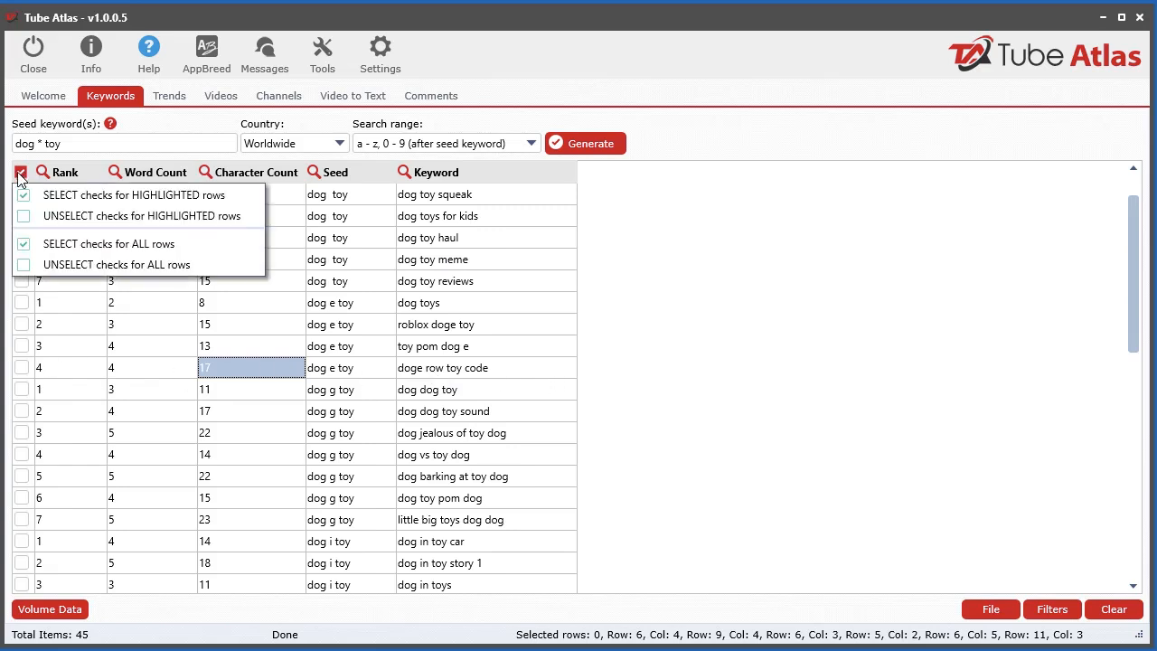
click(168, 198)
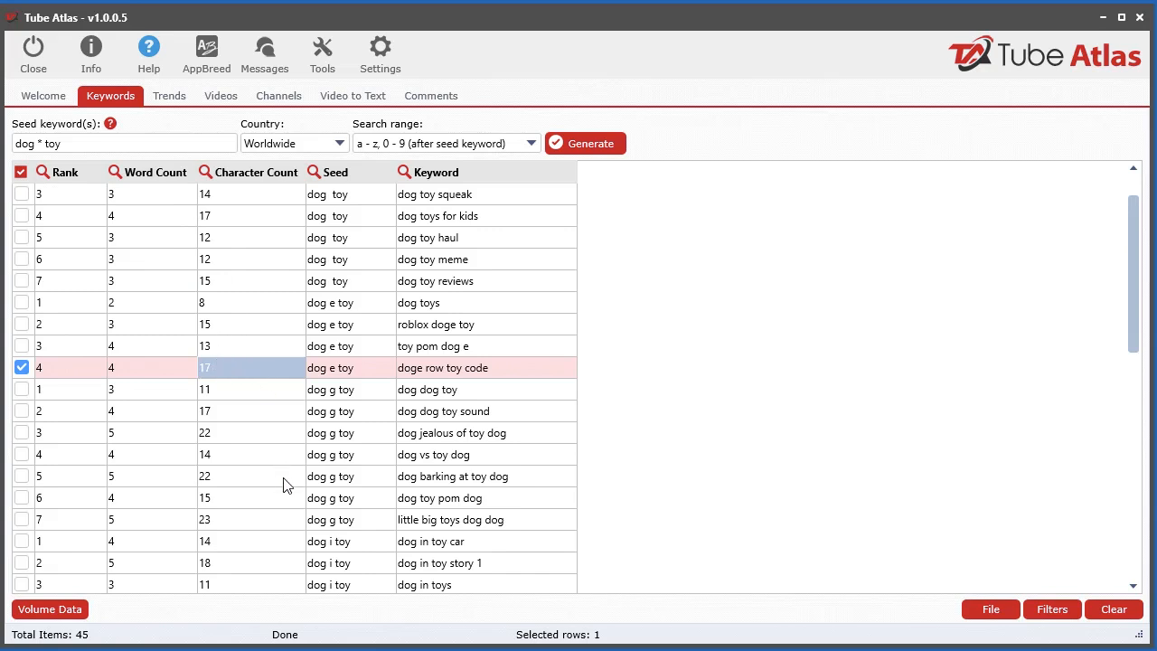
- Also highlight cells in the dog barking at toy dog, dog toy reviews, meme and haul rows, check all highlighted rows and uncheck them again
click(254, 474)
ctrl+click(144, 280)
ctrl+click(253, 259)
ctrl+click(407, 237)
click(20, 173)
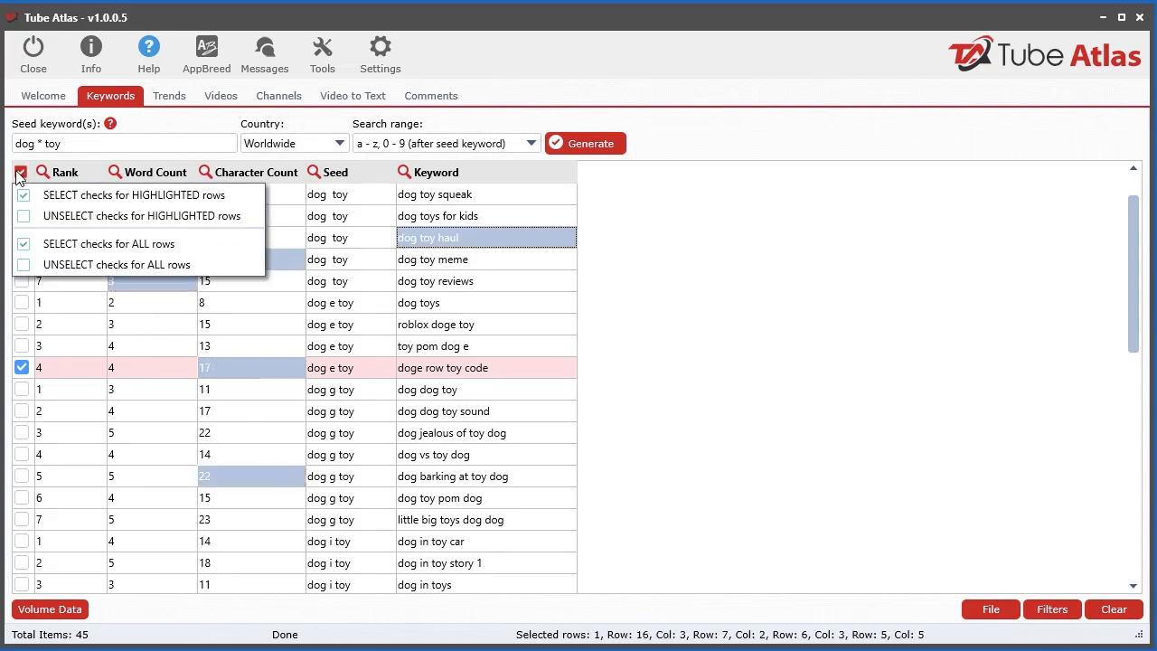
click(146, 206)
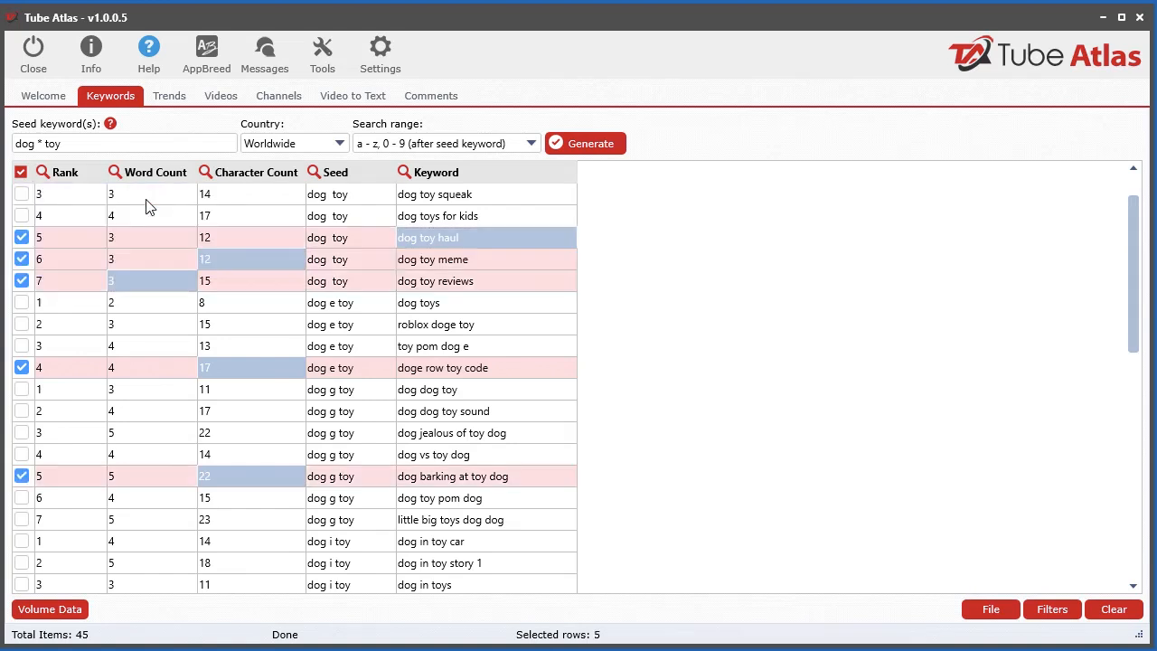
click(20, 172)
click(90, 213)
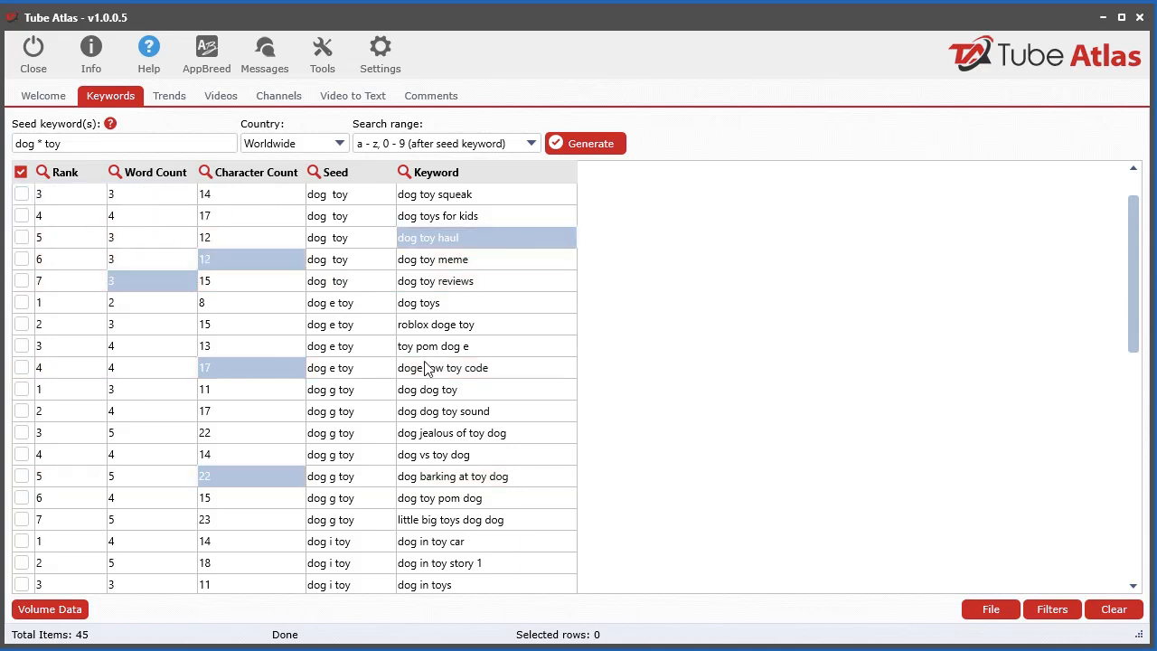
- View the filter options offered among the actions for the keyword rows
click(245, 396)
click(334, 300)
right_click(263, 283)
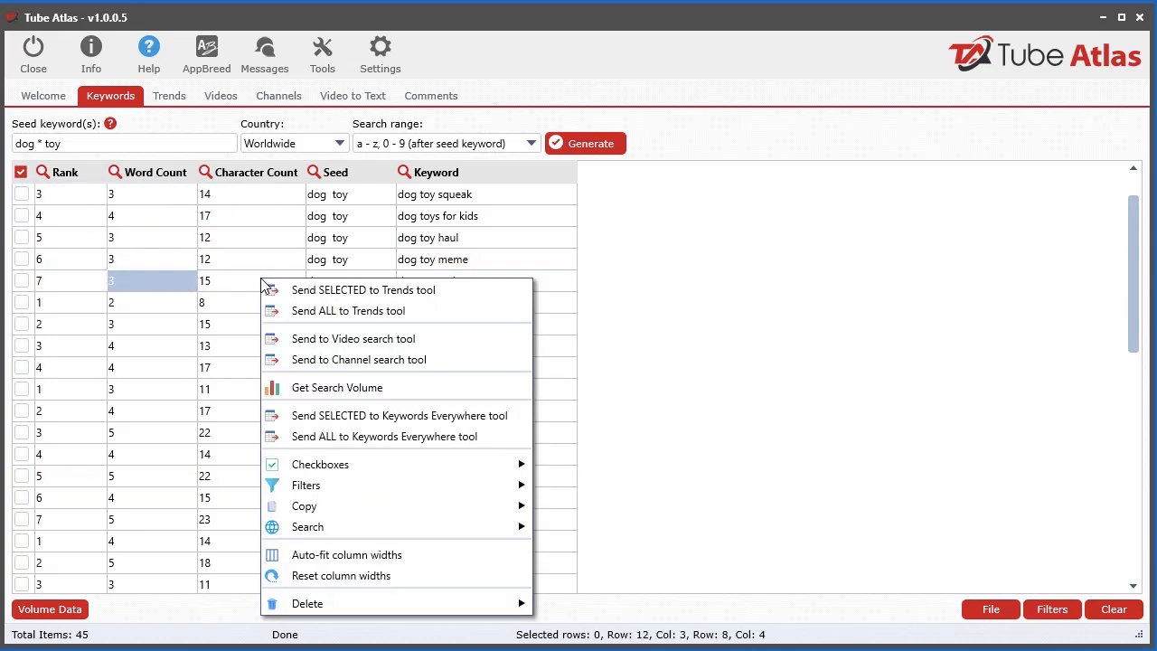
mouse_move(378, 481)
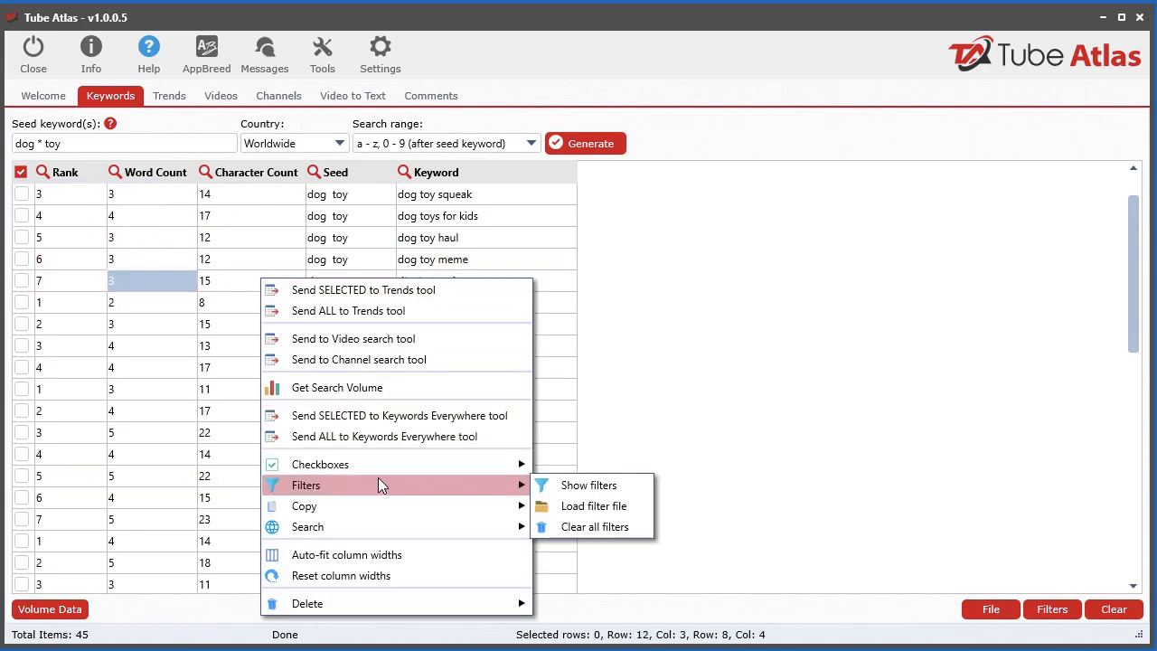
click(506, 238)
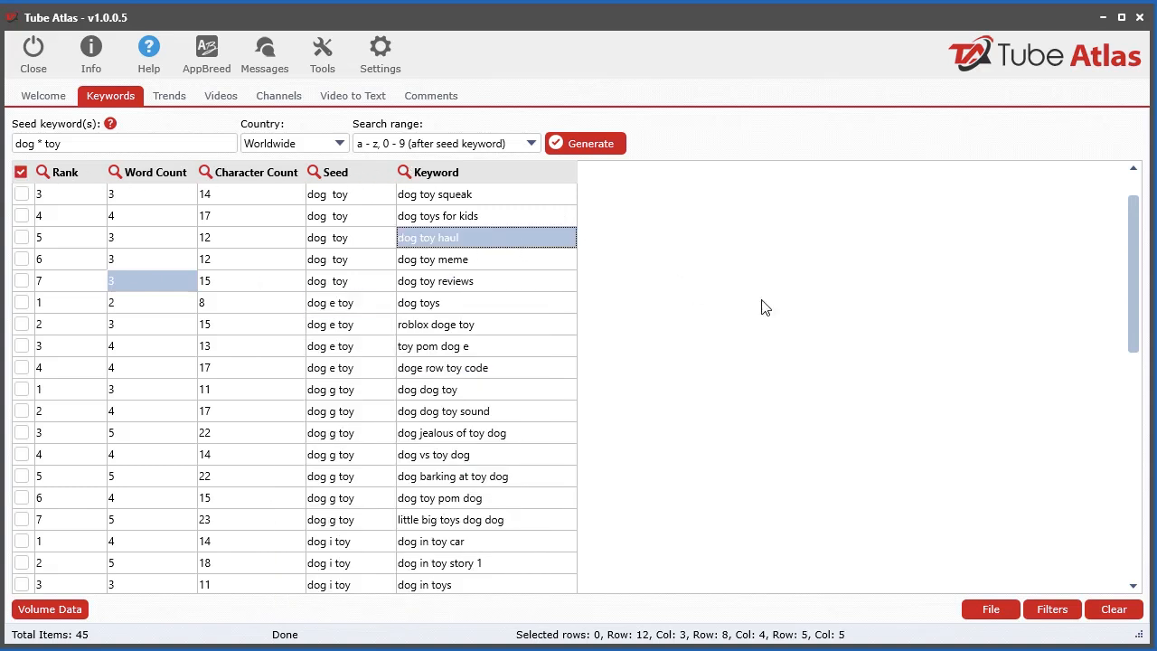
- Show the keyword filters and add a filter on the Seed column with the compare type Contains
right_click(290, 255)
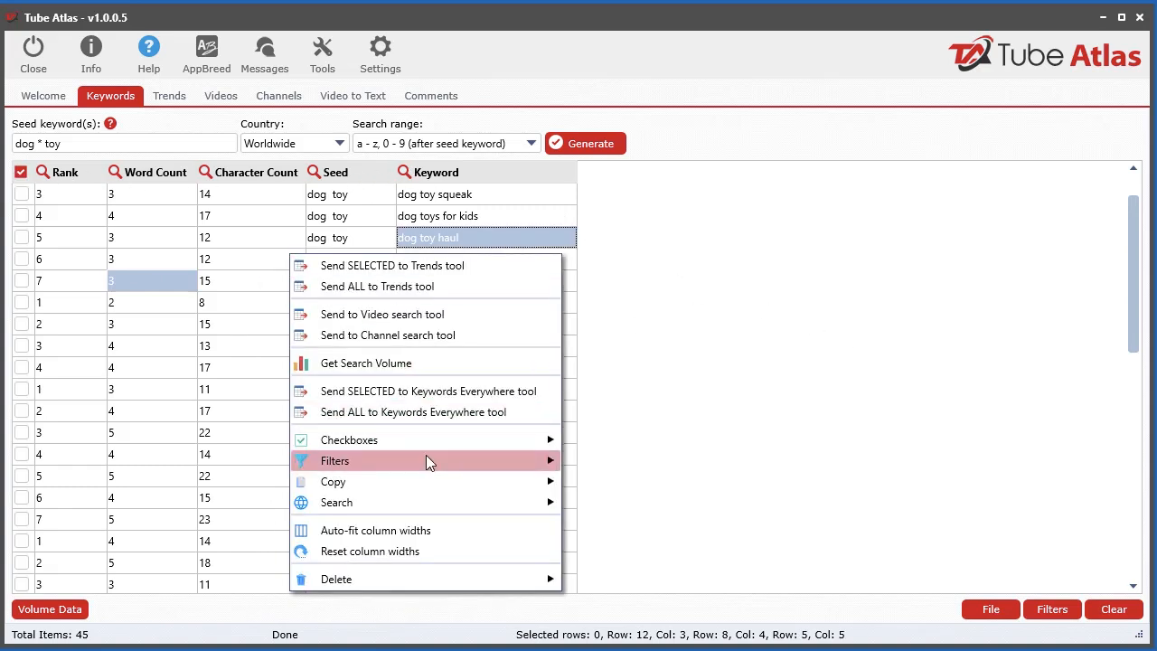
mouse_move(426, 456)
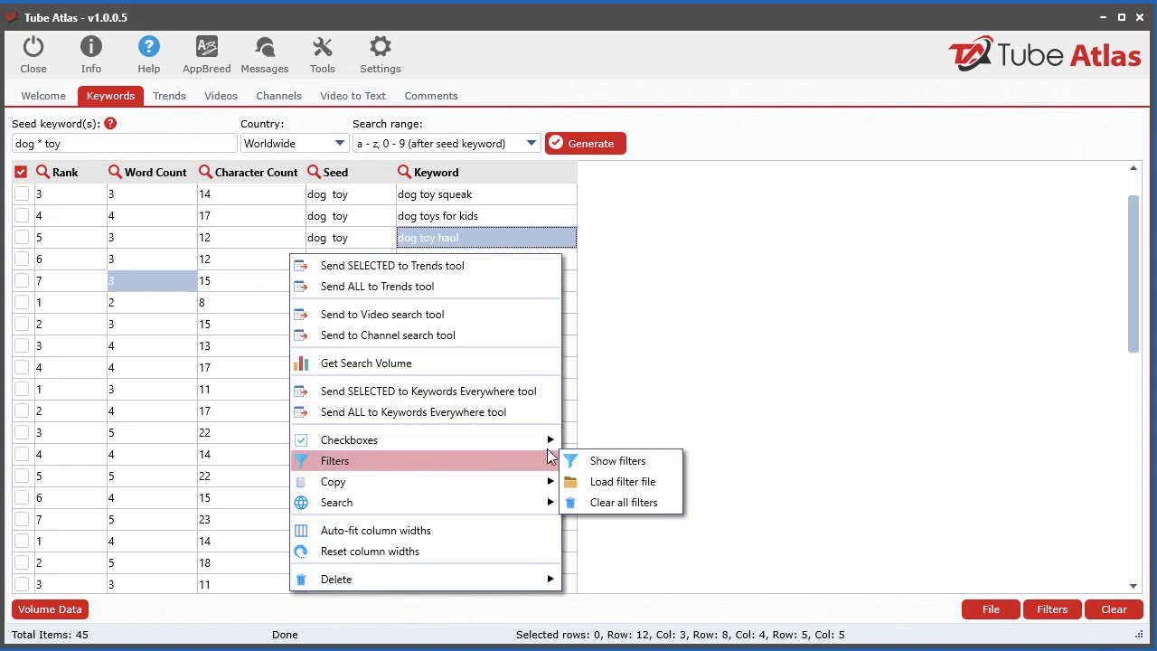
click(620, 462)
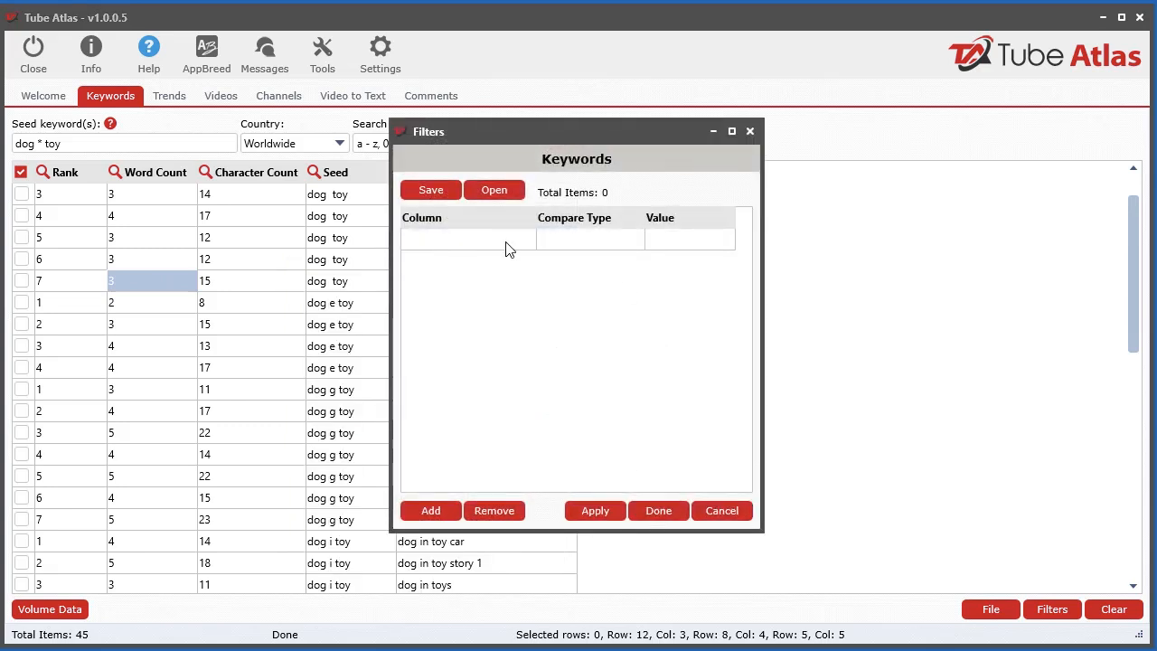
click(442, 239)
click(441, 240)
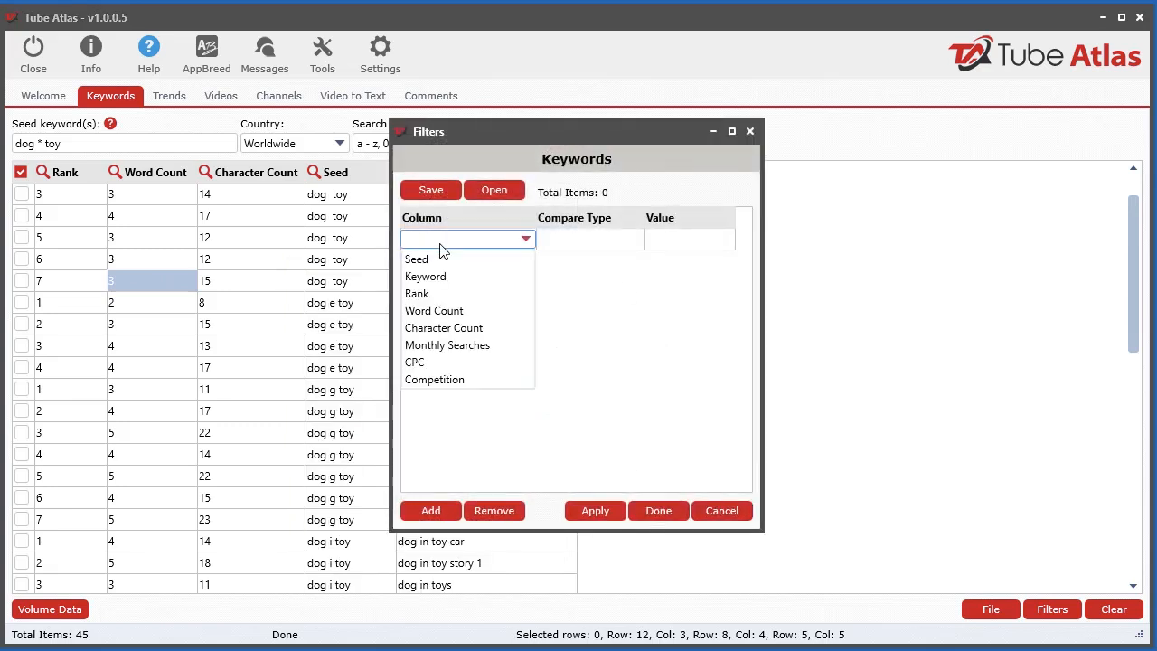
click(442, 262)
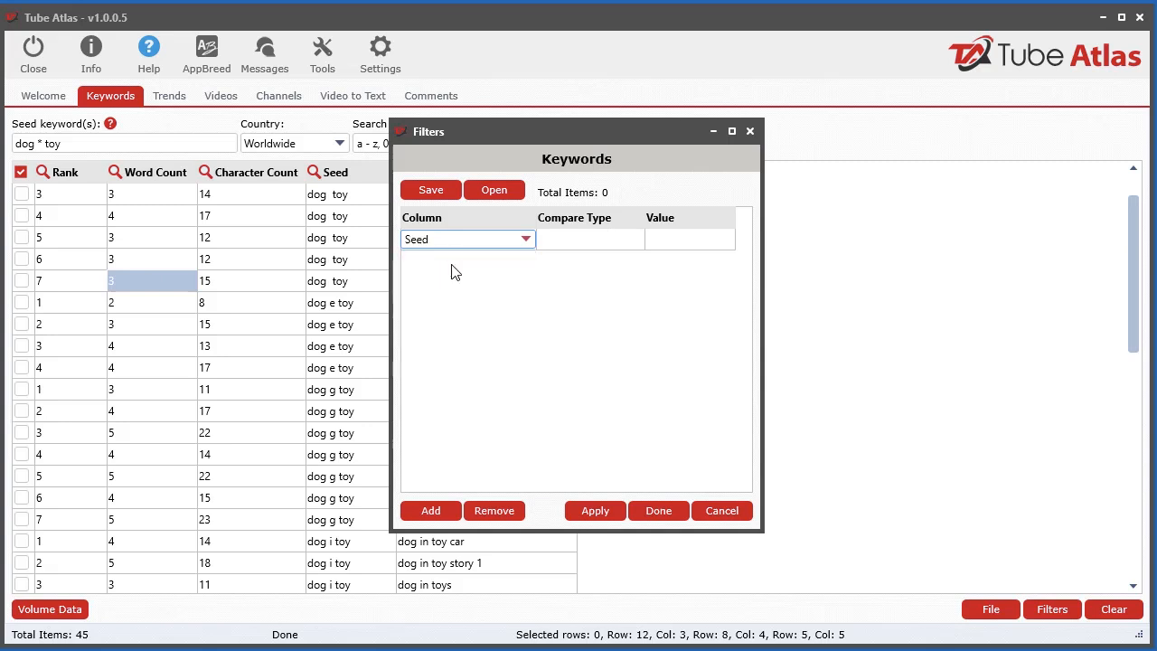
click(609, 248)
click(608, 242)
click(562, 259)
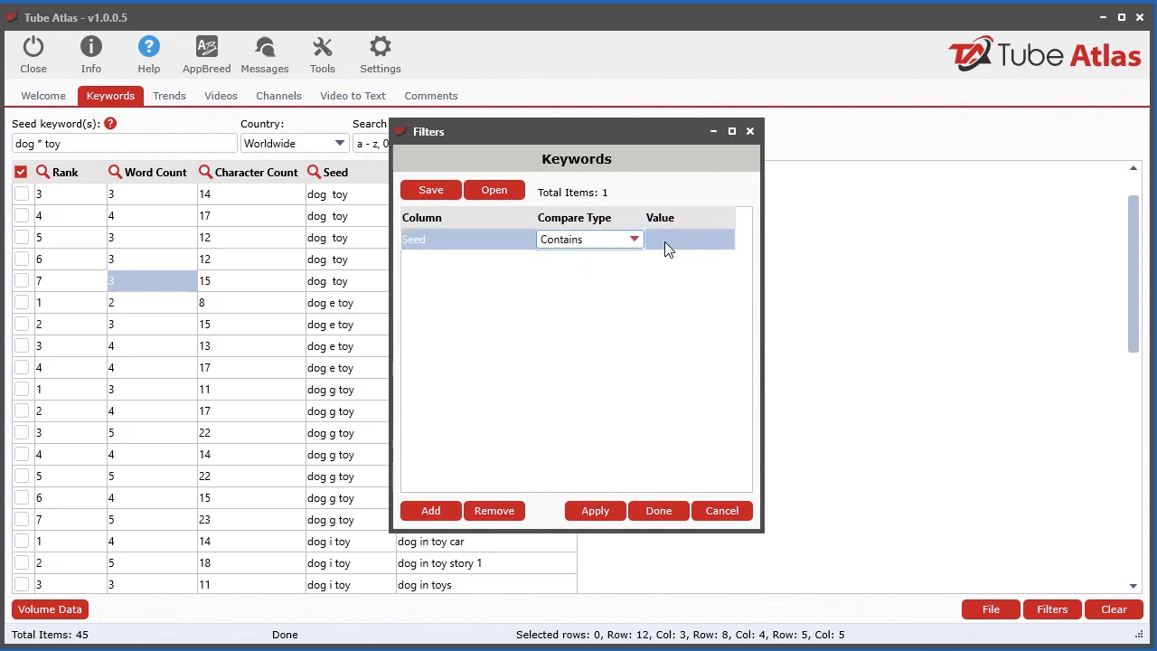
- Apply the Seed filter with the value "e", close the filter window and clear the filters
click(668, 245)
drag(668, 142, 812, 160)
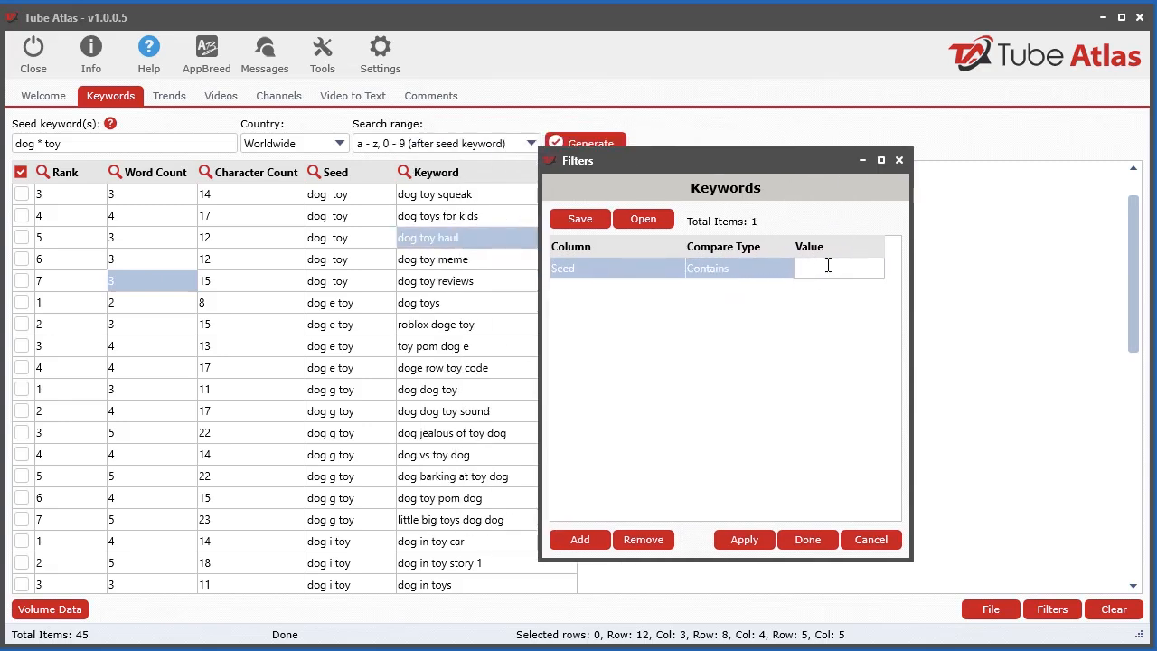
text(e)
click(744, 540)
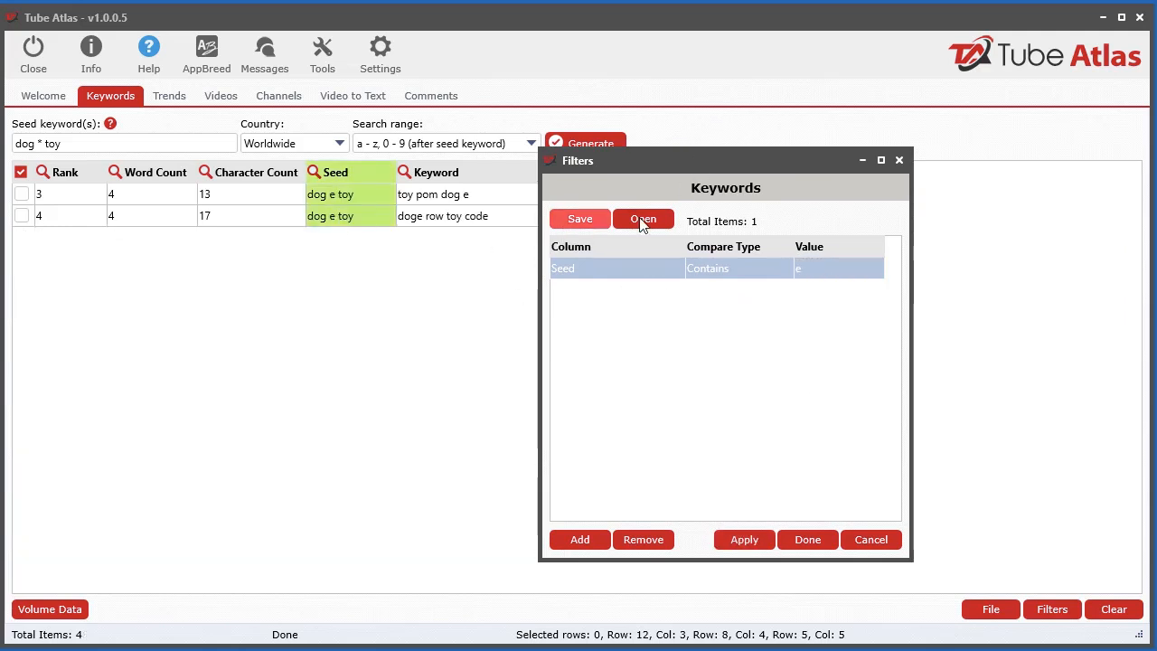
drag(719, 161, 628, 158)
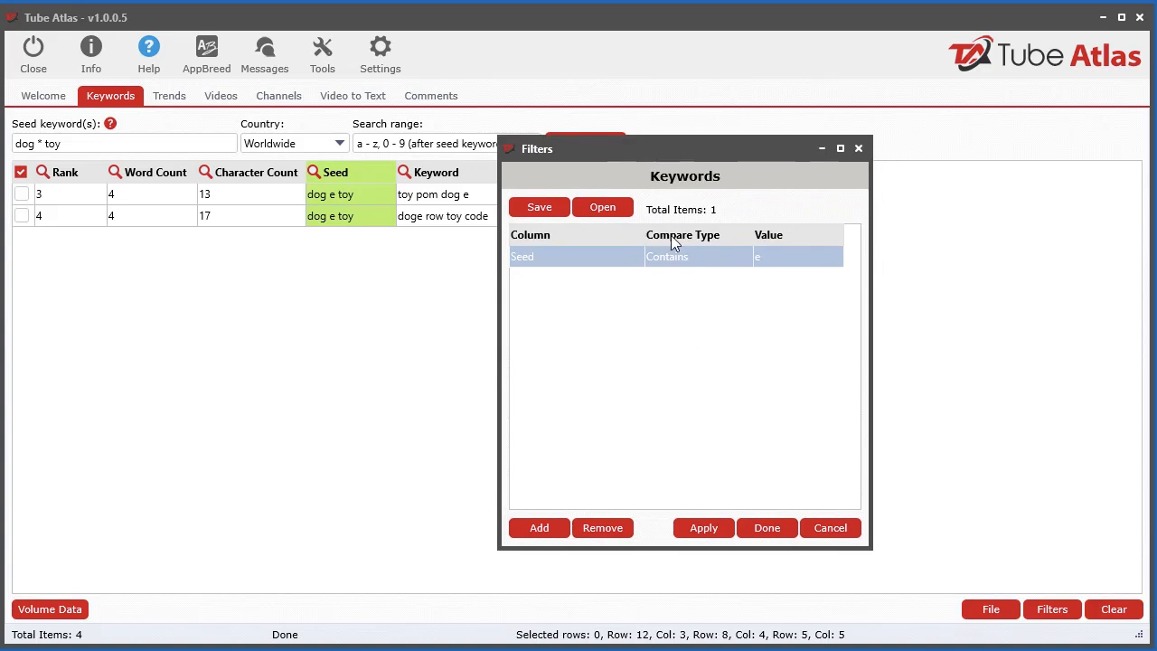
click(830, 528)
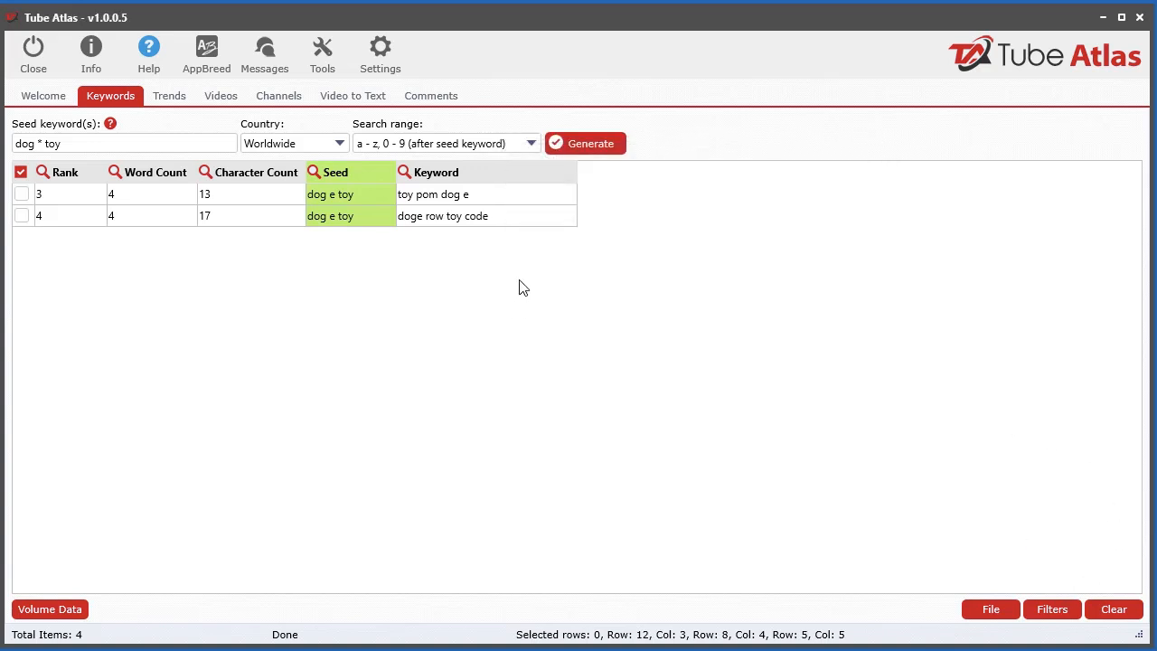
click(1052, 611)
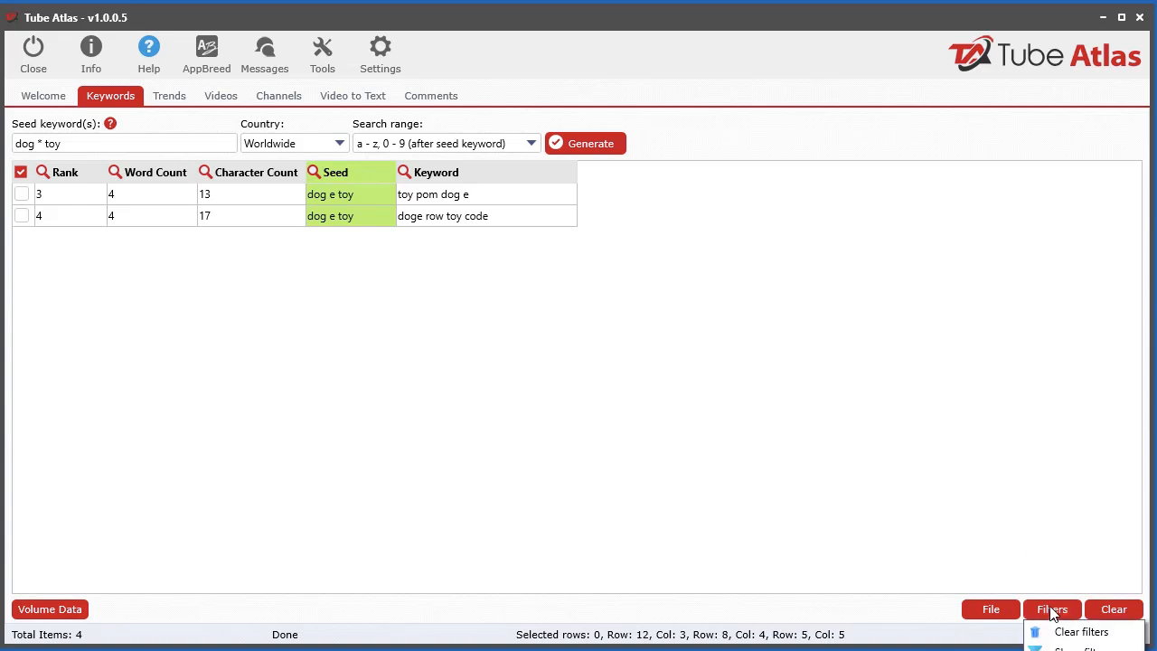
click(1065, 633)
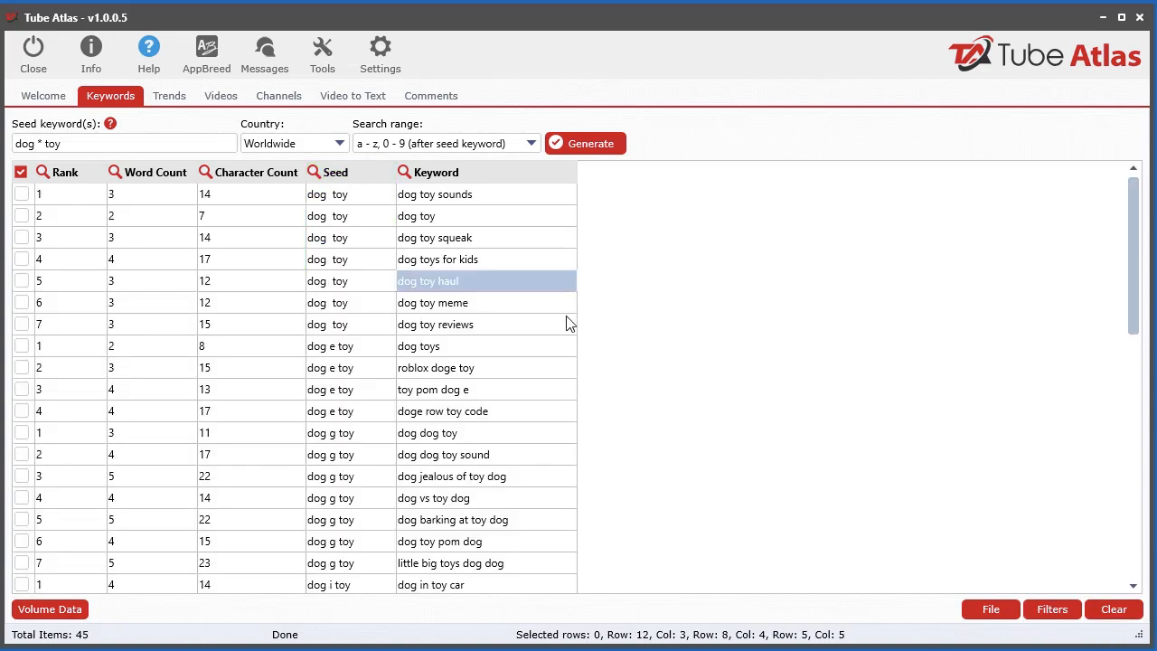
- View the copy options offered among the actions for the keyword rows
click(461, 328)
right_click(432, 297)
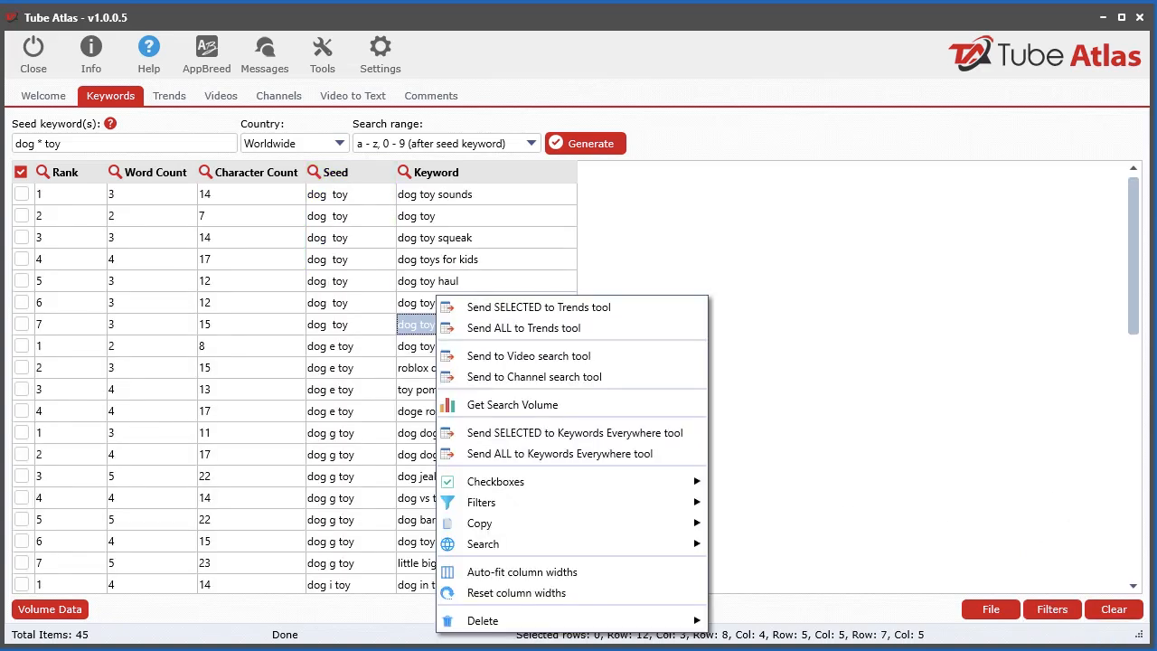
click(425, 260)
right_click(387, 288)
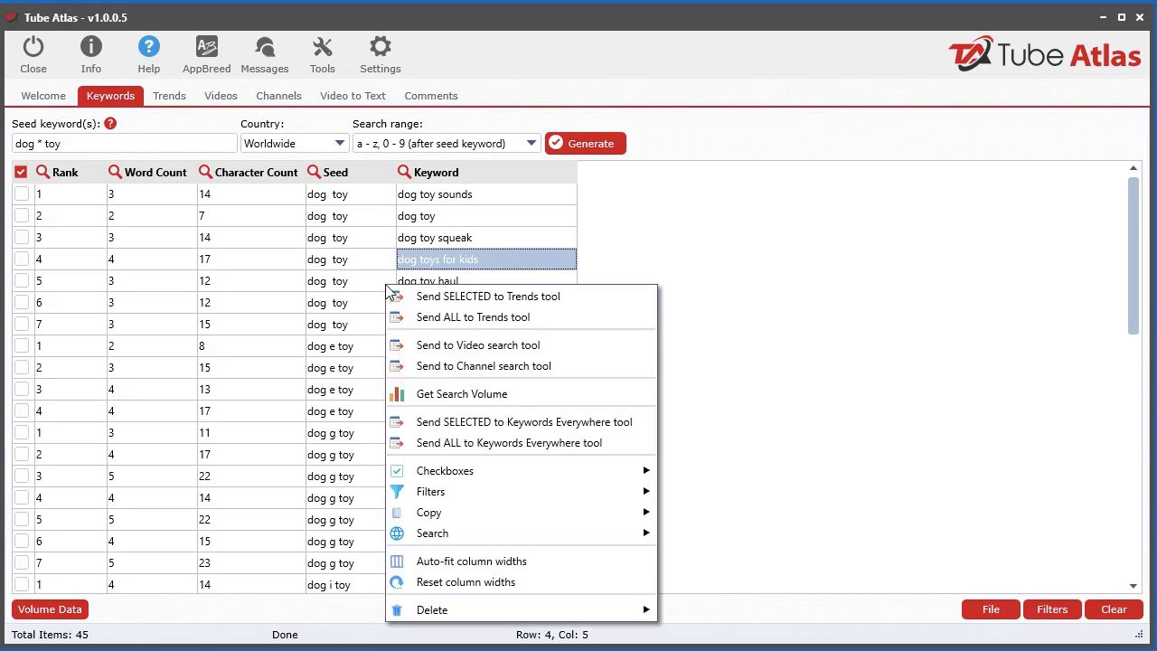
mouse_move(466, 511)
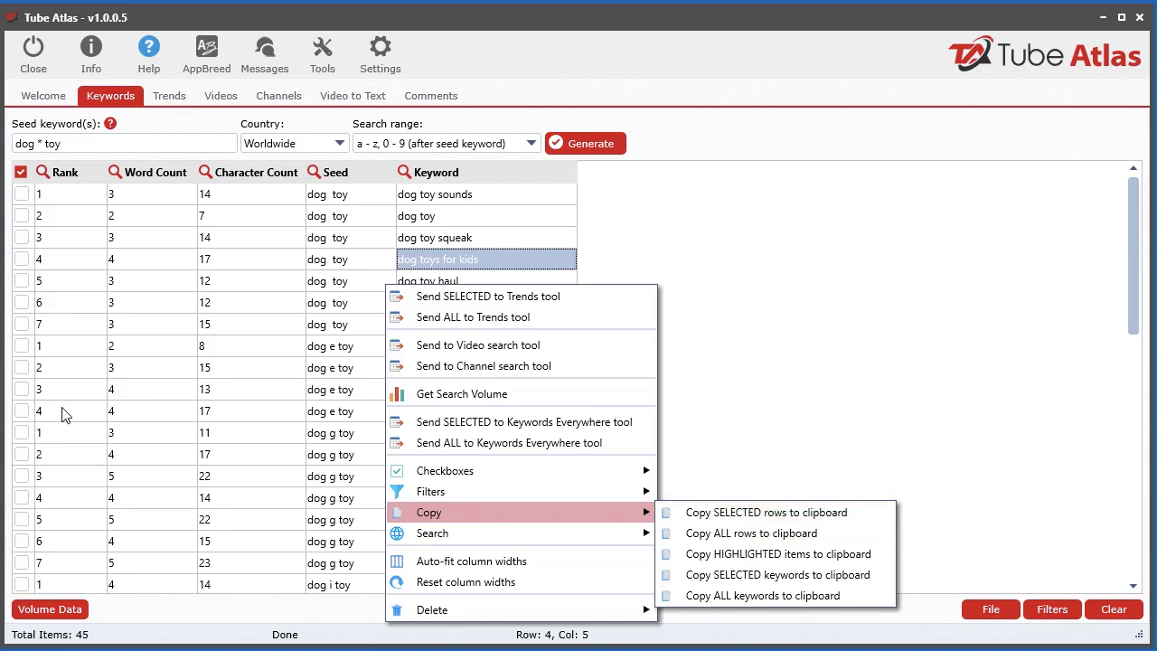
- Check the six rows from "dog toy squeak" through "dog toys" and copy the selected keywords to the clipboard
click(22, 324)
click(21, 302)
click(22, 281)
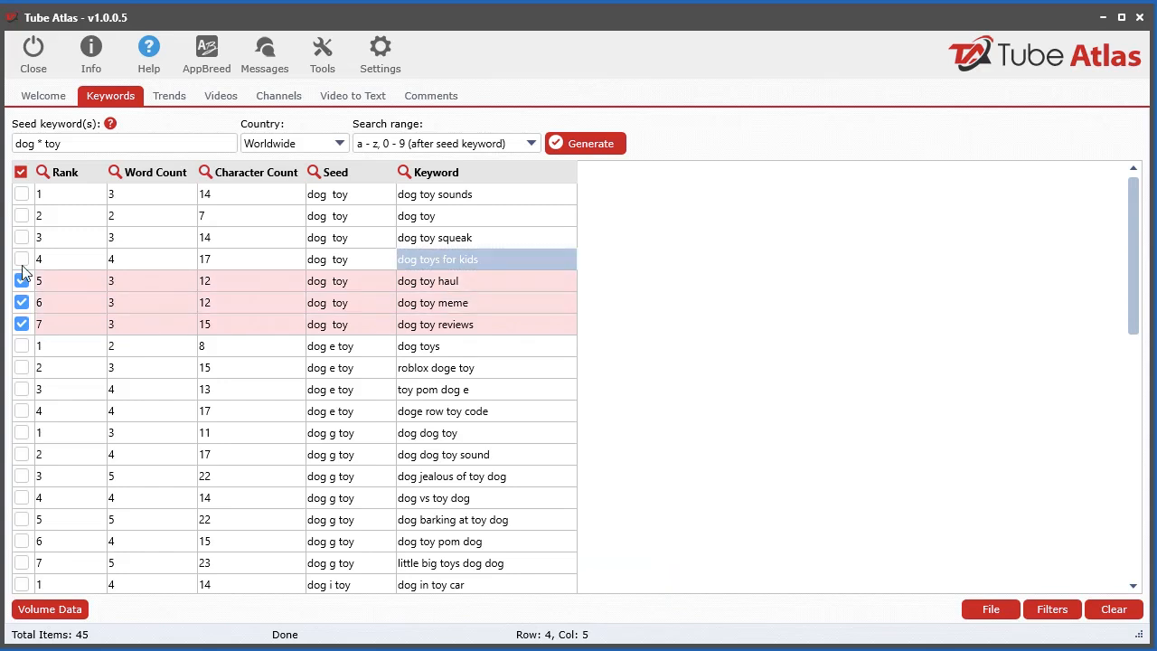
click(21, 259)
click(22, 237)
click(22, 346)
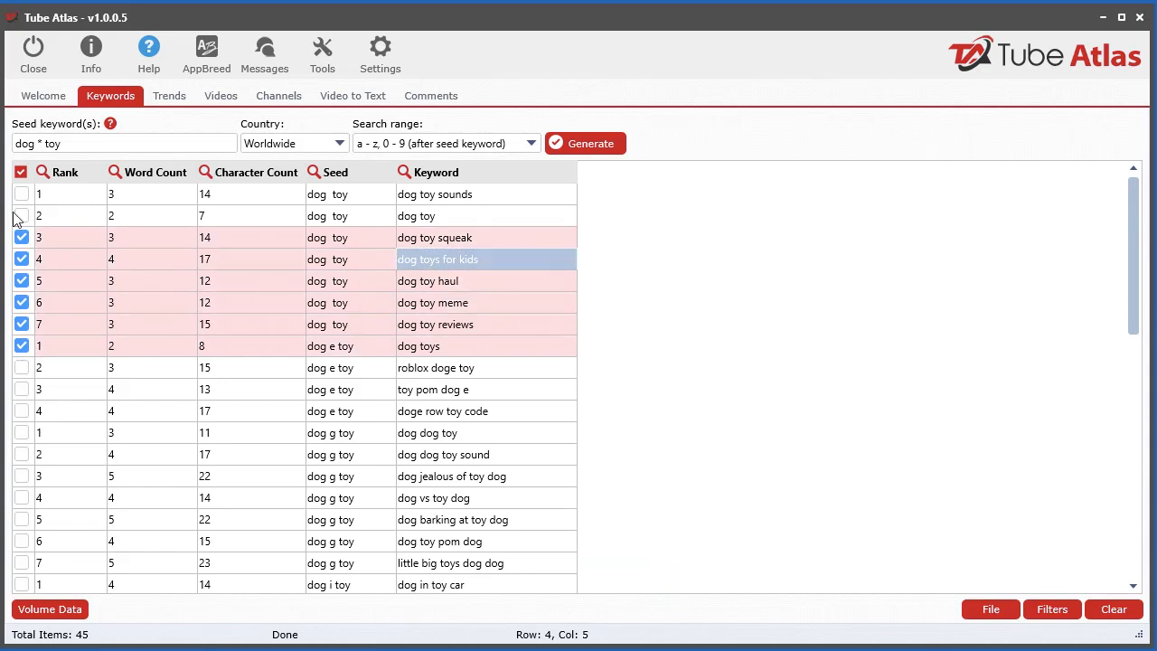
right_click(313, 326)
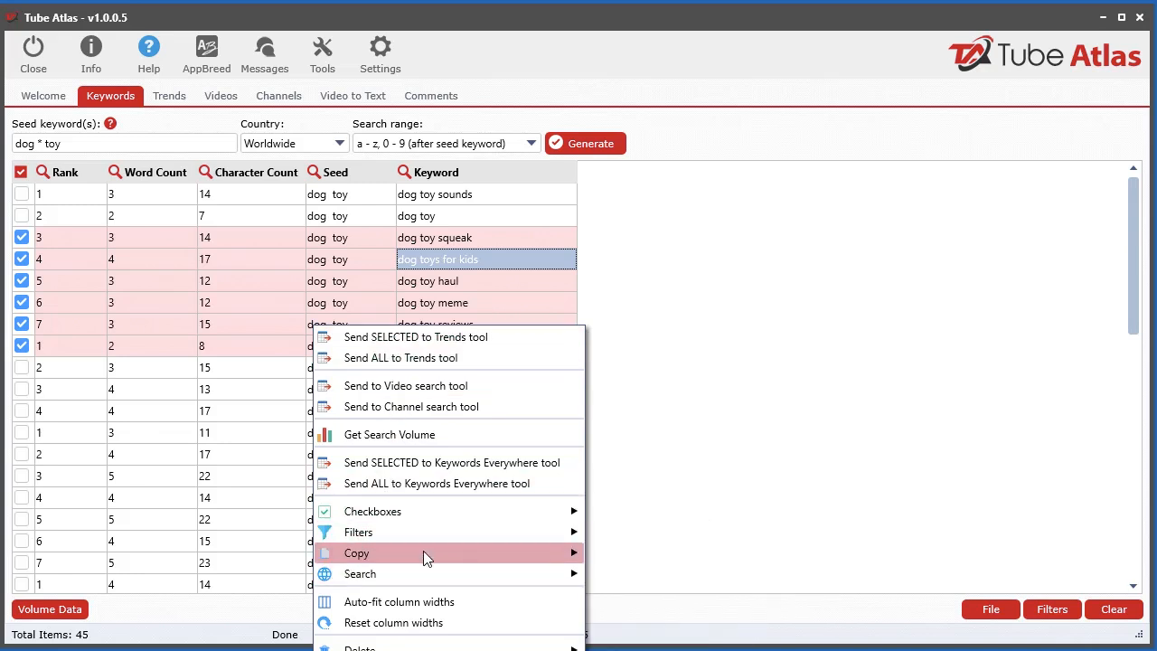
mouse_move(455, 554)
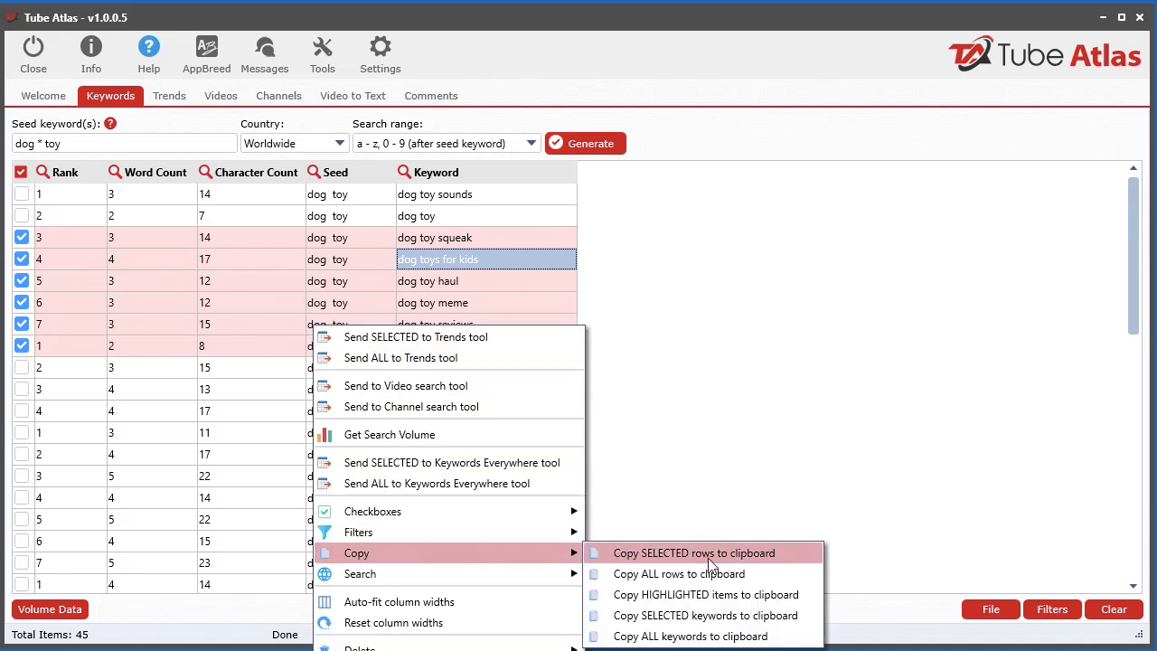
click(712, 616)
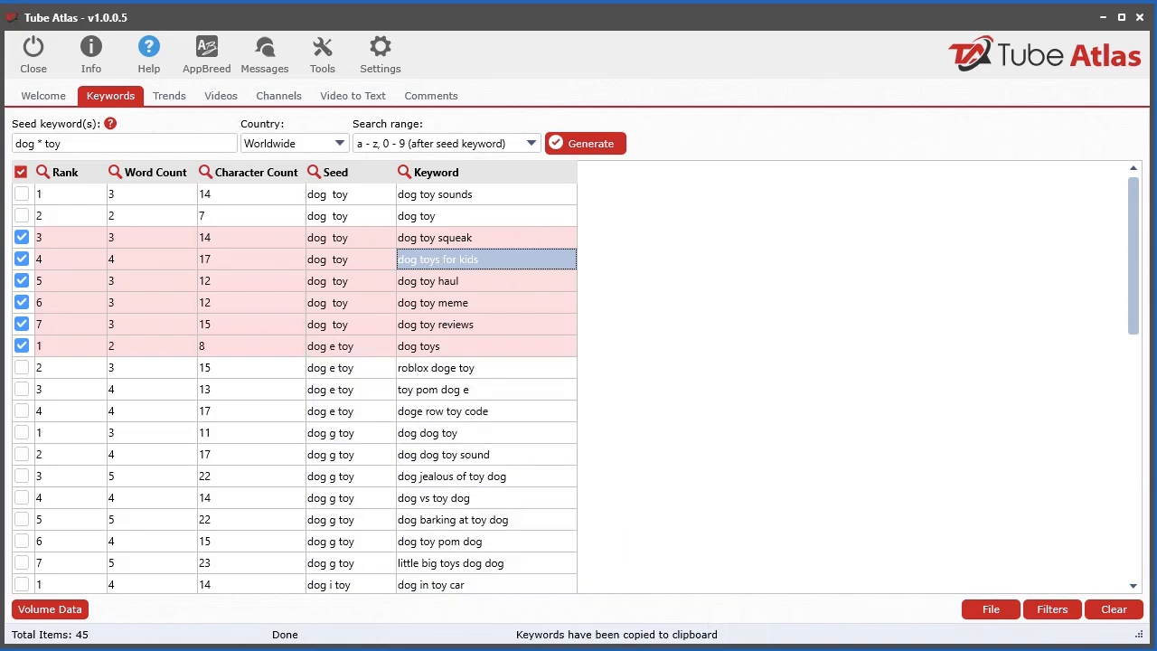
- Switch to an empty Notepad document and paste the copied keywords into it
key(alt+Tab)
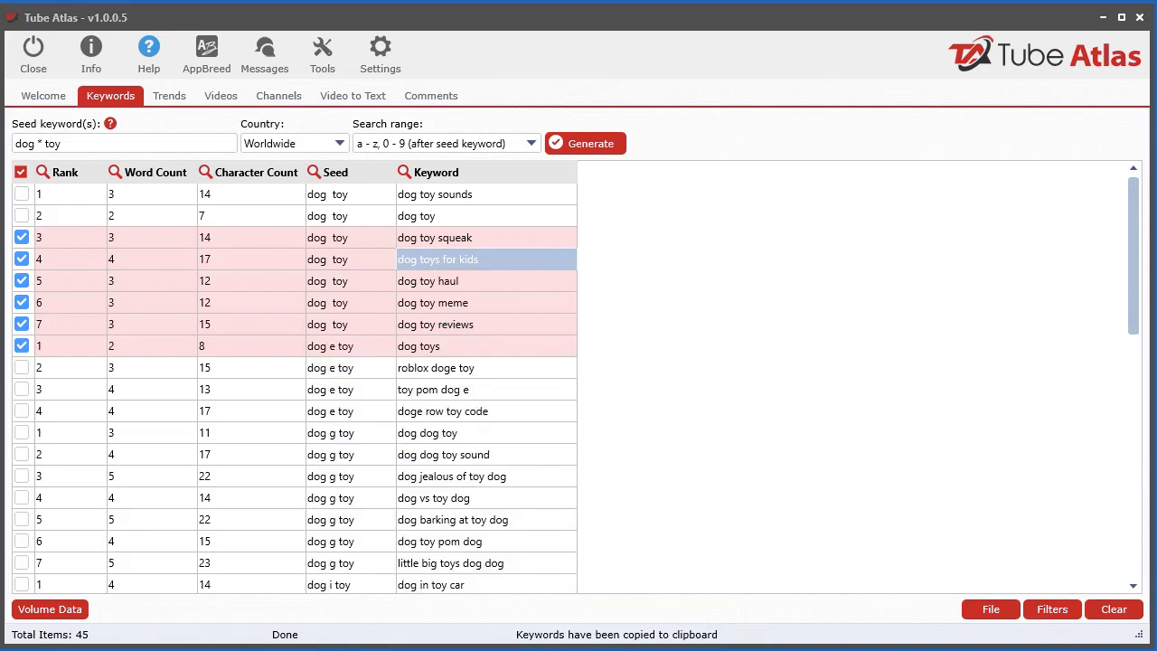
drag(1, 37, 693, 43)
right_click(363, 148)
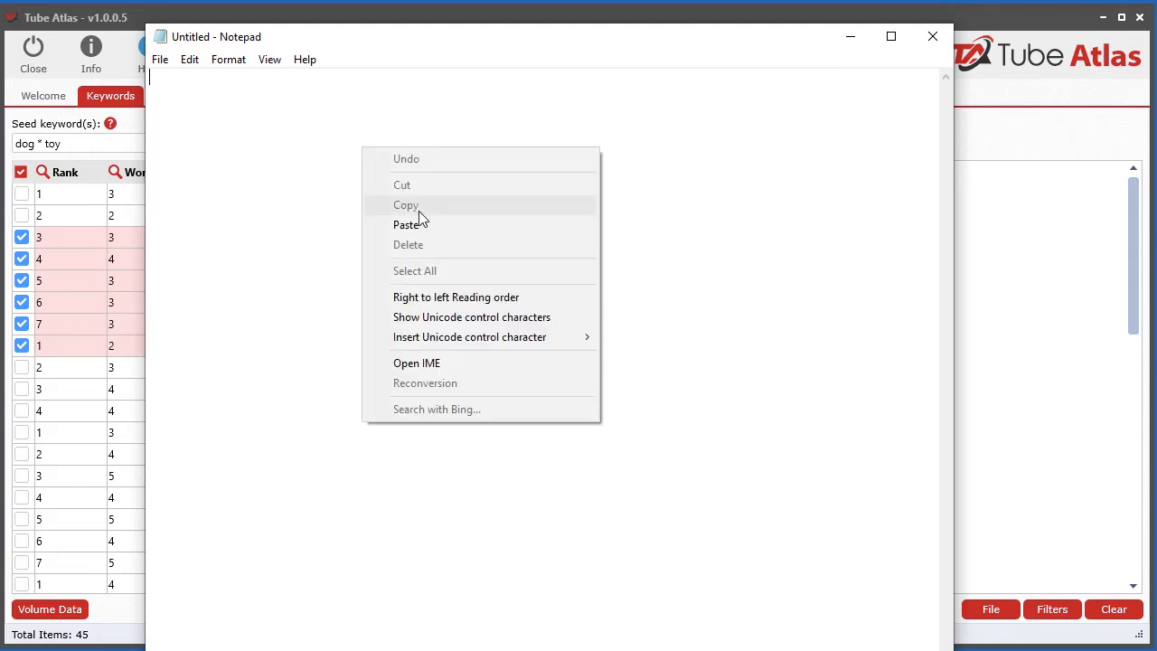
click(425, 225)
drag(441, 38, 751, 168)
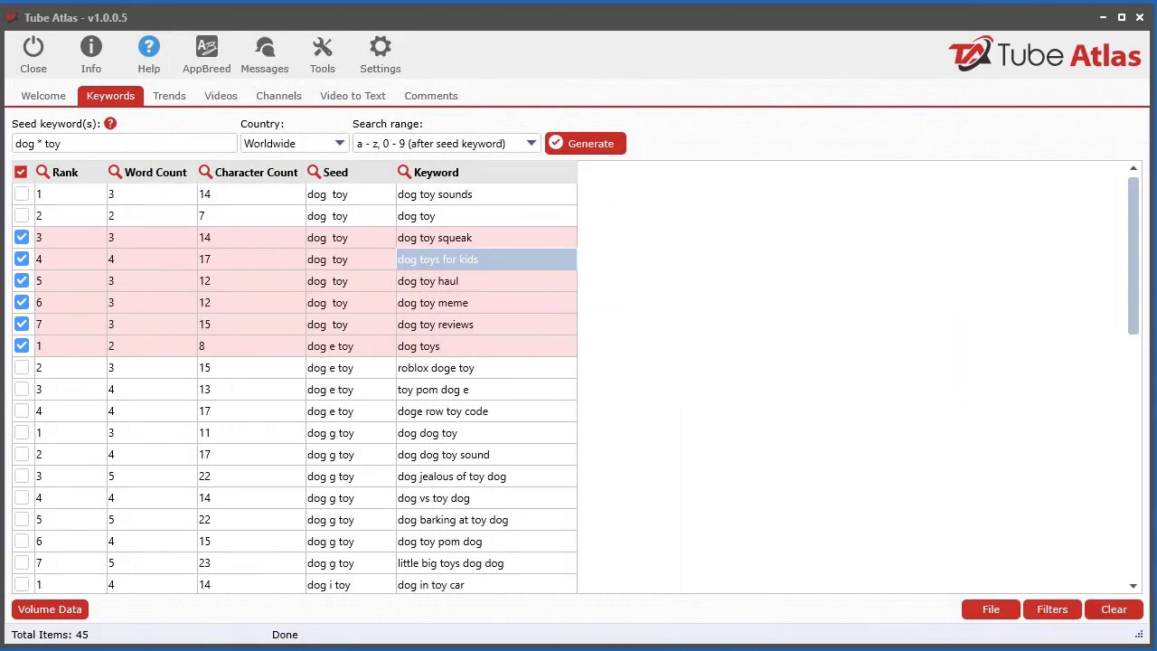
- Search for the checked keywords on Google Trends and move the opened browser window fully into view
right_click(323, 273)
mouse_move(427, 503)
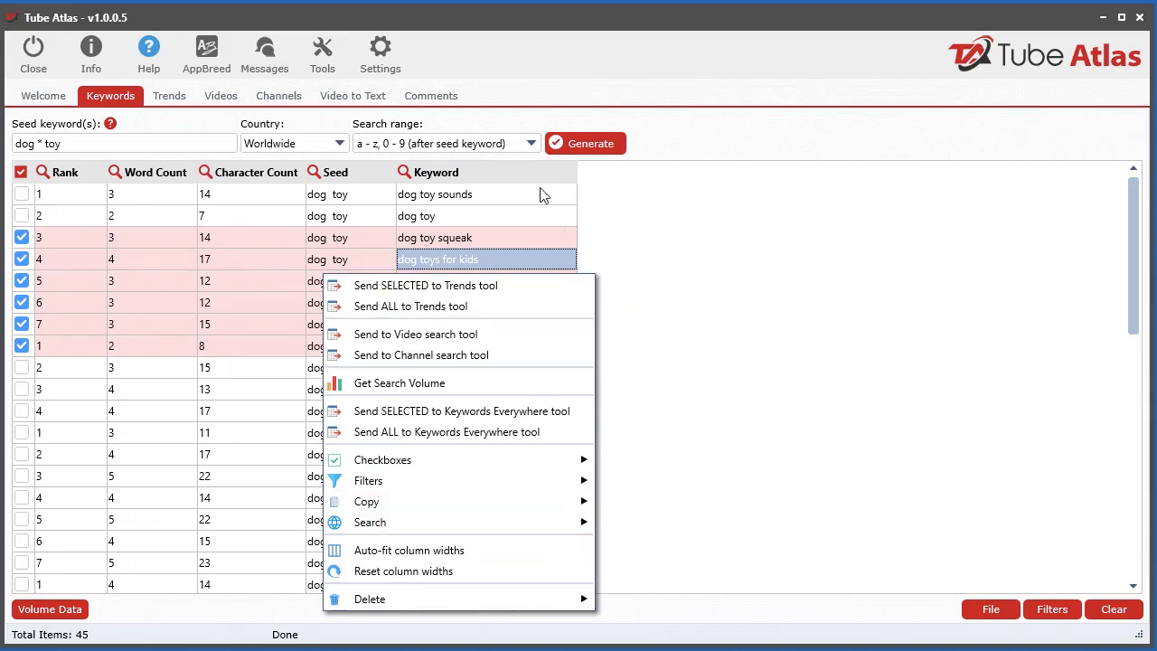
right_click(453, 195)
mouse_move(549, 452)
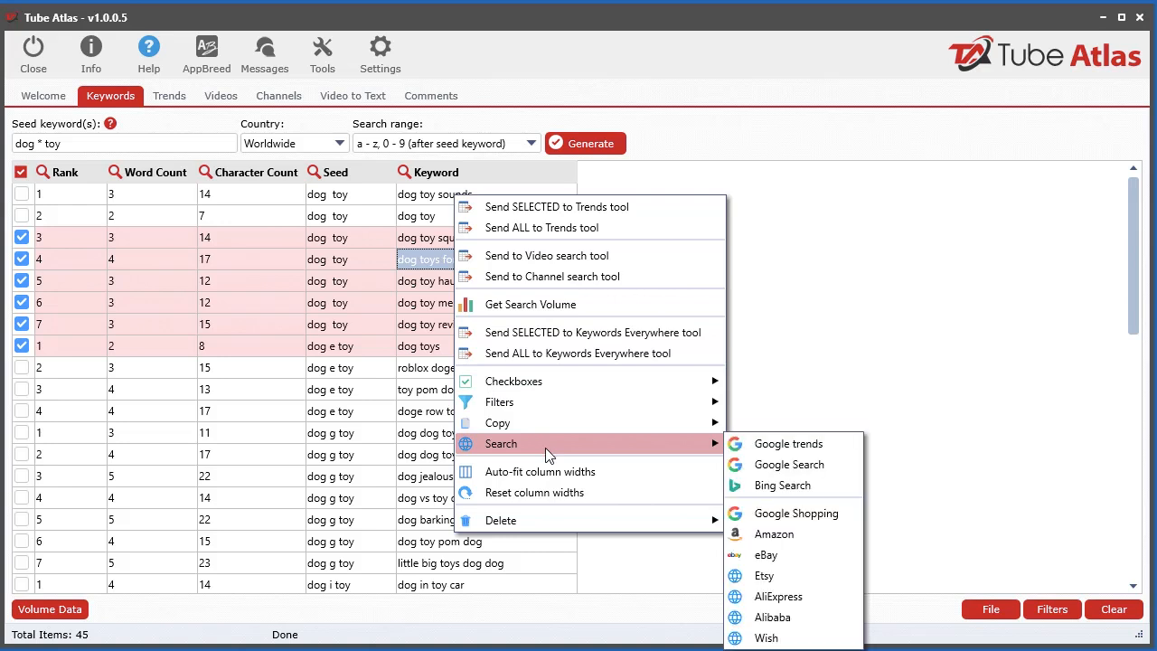
click(799, 447)
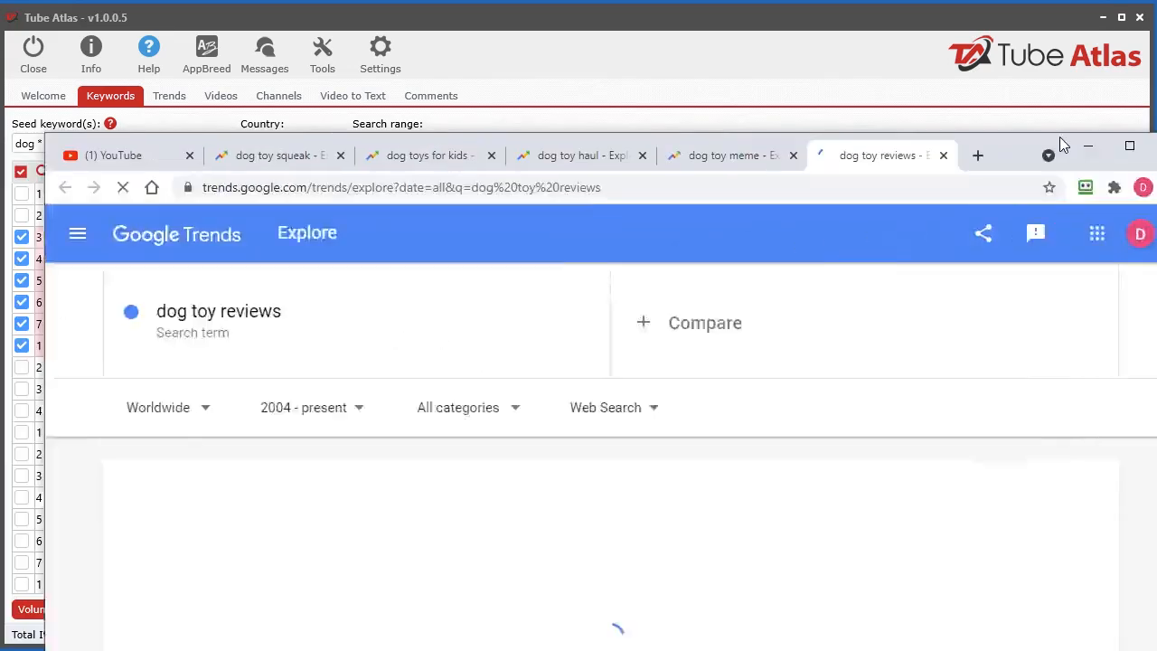
drag(1025, 140, 982, 8)
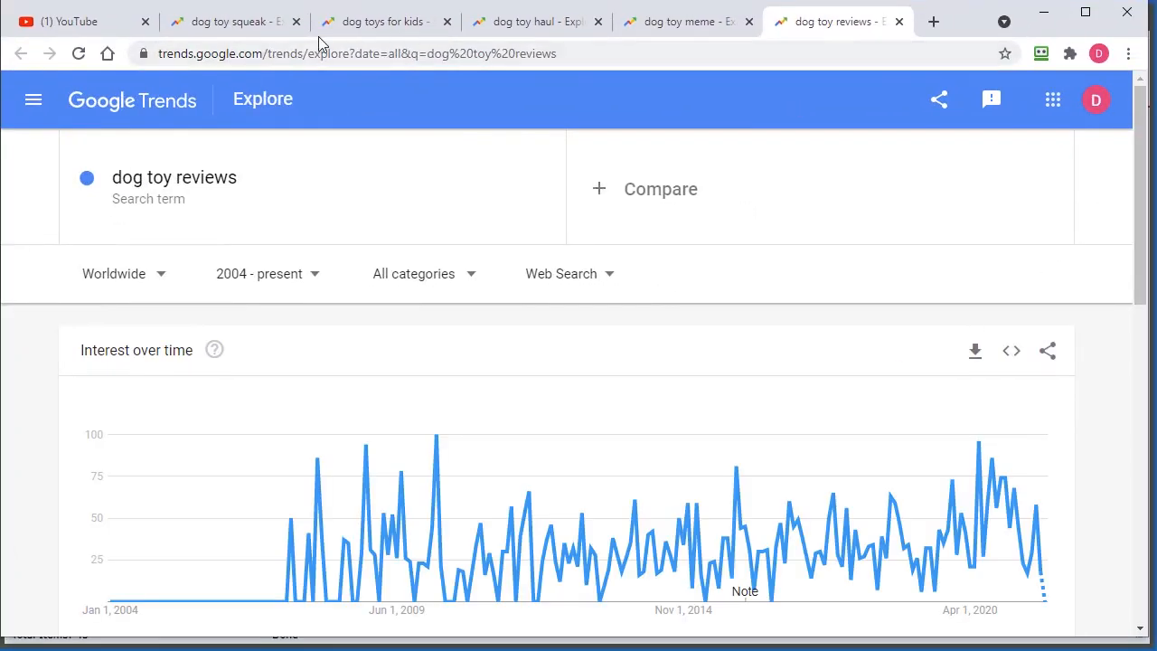
- Look through the Google Trends pages from "dog toy squeak" to "dog toy meme" and minimize the browser
click(257, 24)
click(388, 25)
click(527, 27)
click(709, 30)
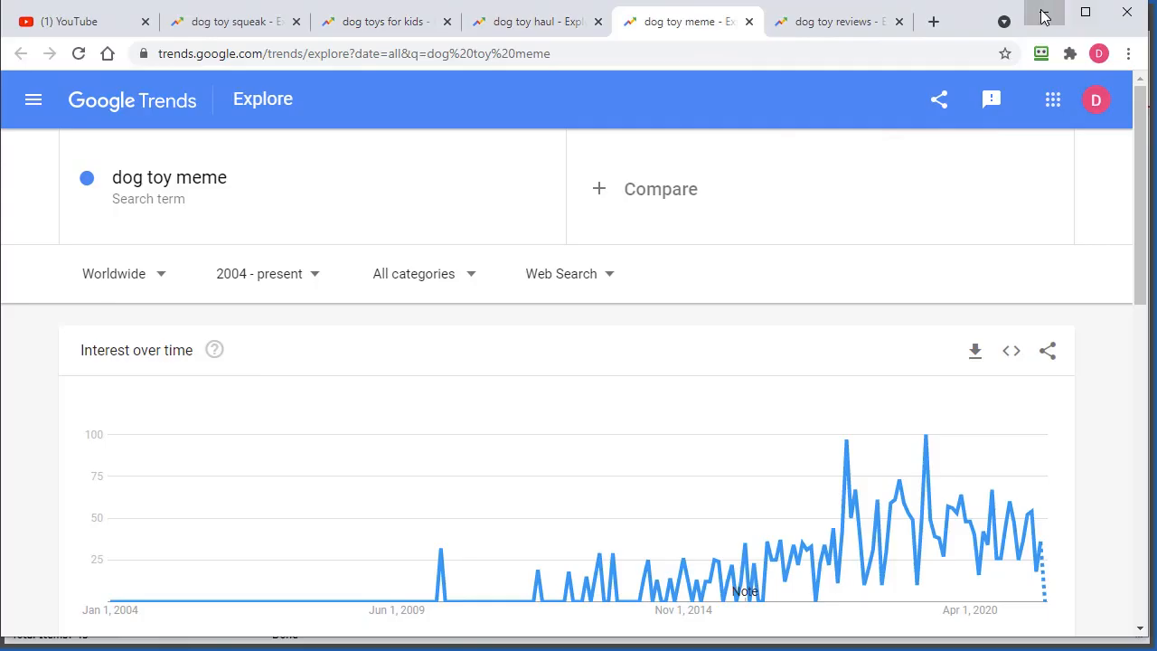
click(1044, 17)
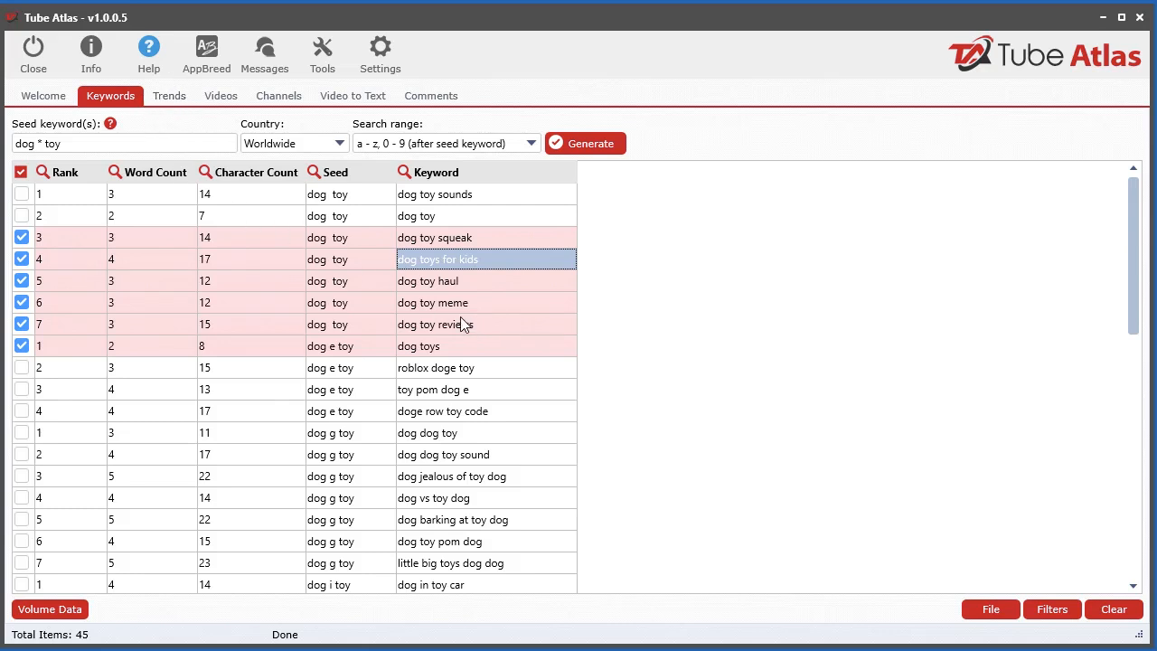
- Search for the checked keywords on Etsy using the search actions for the keyword rows
right_click(418, 299)
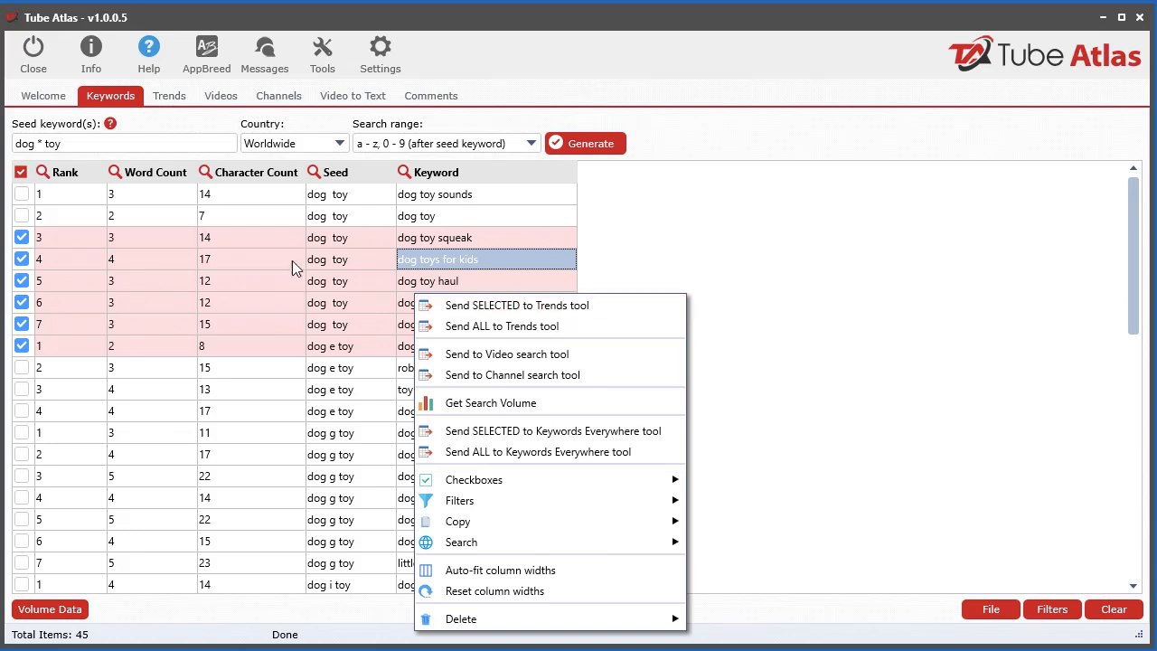
mouse_move(558, 540)
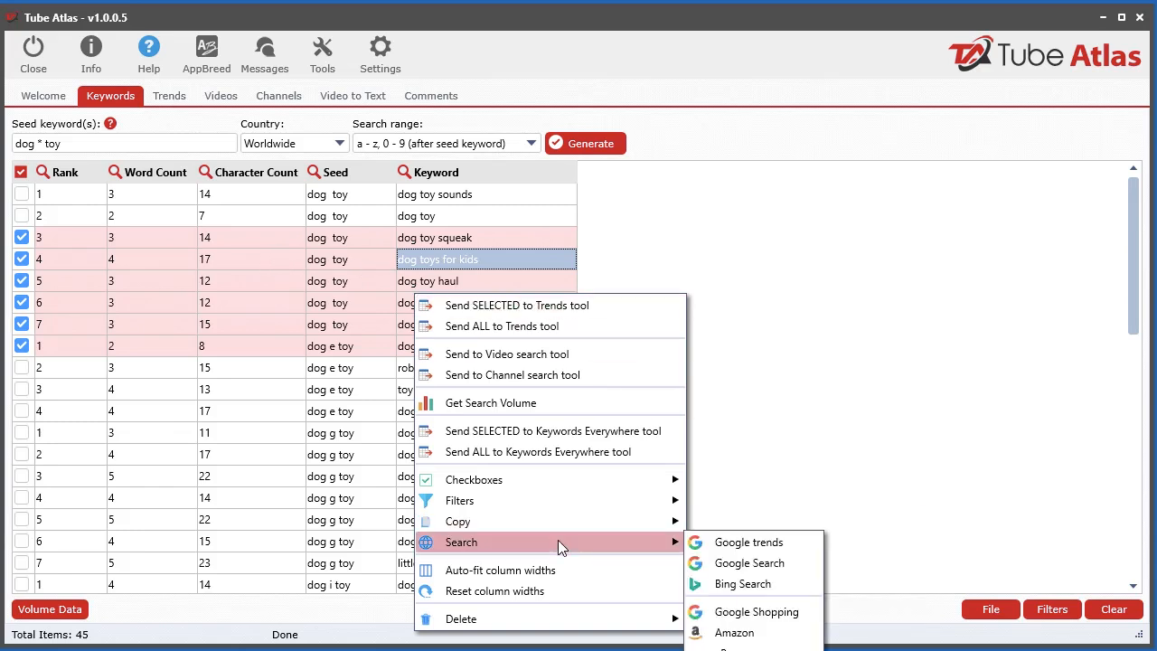
right_click(391, 211)
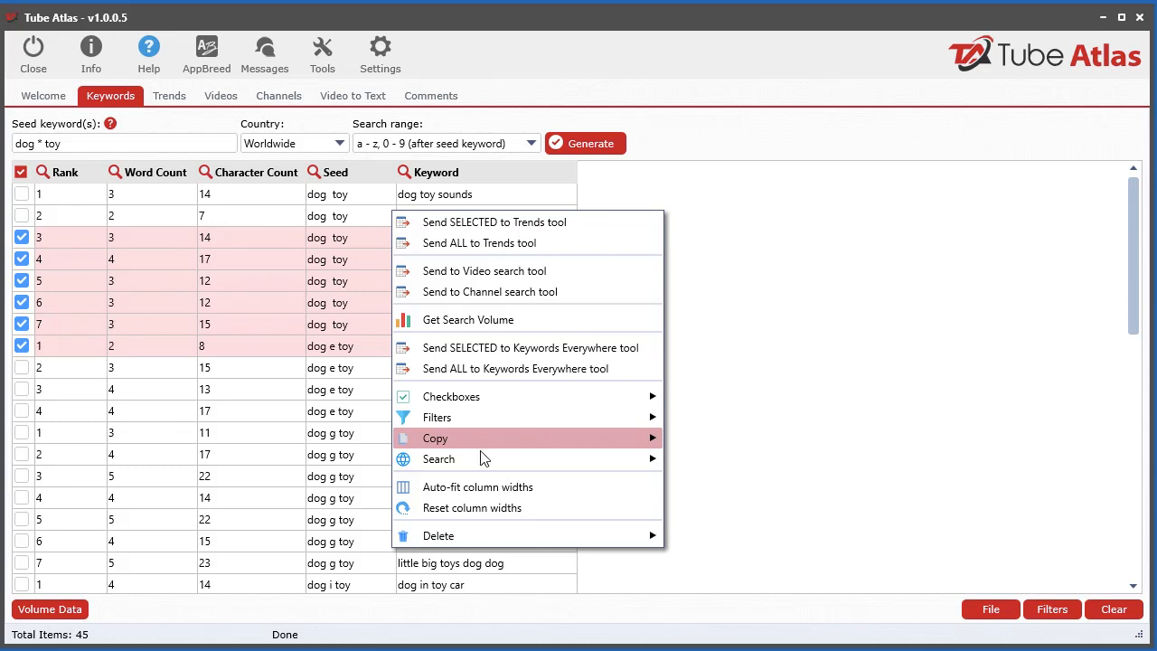
mouse_move(480, 457)
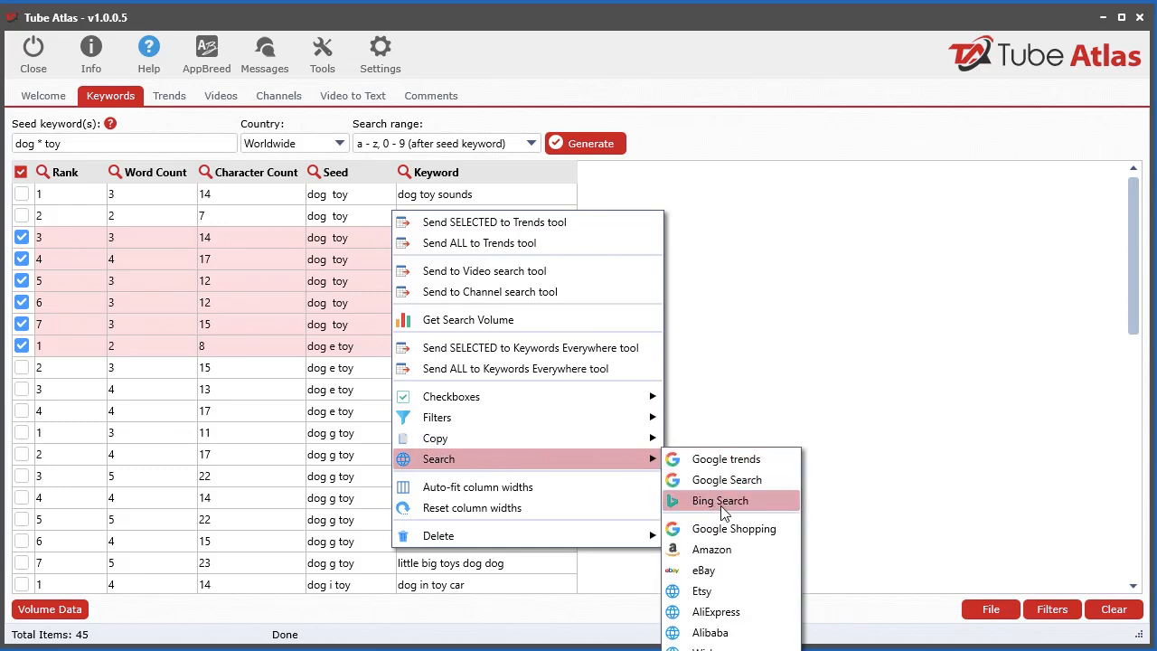
click(714, 593)
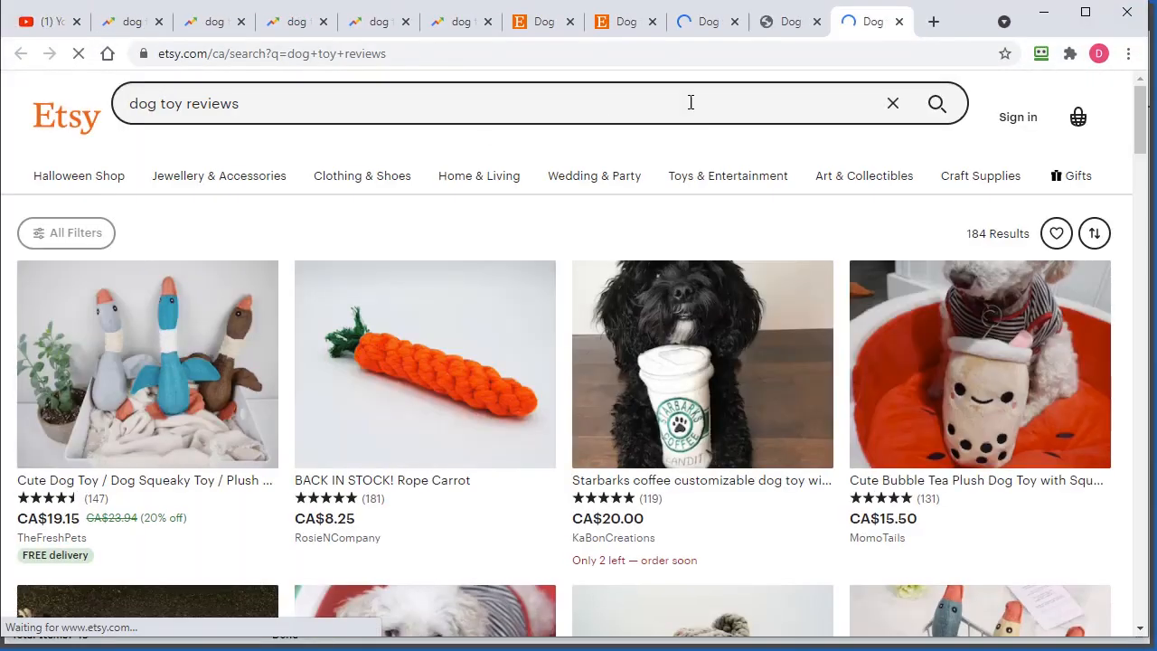
- Look through the Etsy result pages, including "dog toys for kids" and "dog toy reviews", and minimize the browser
click(533, 22)
click(623, 22)
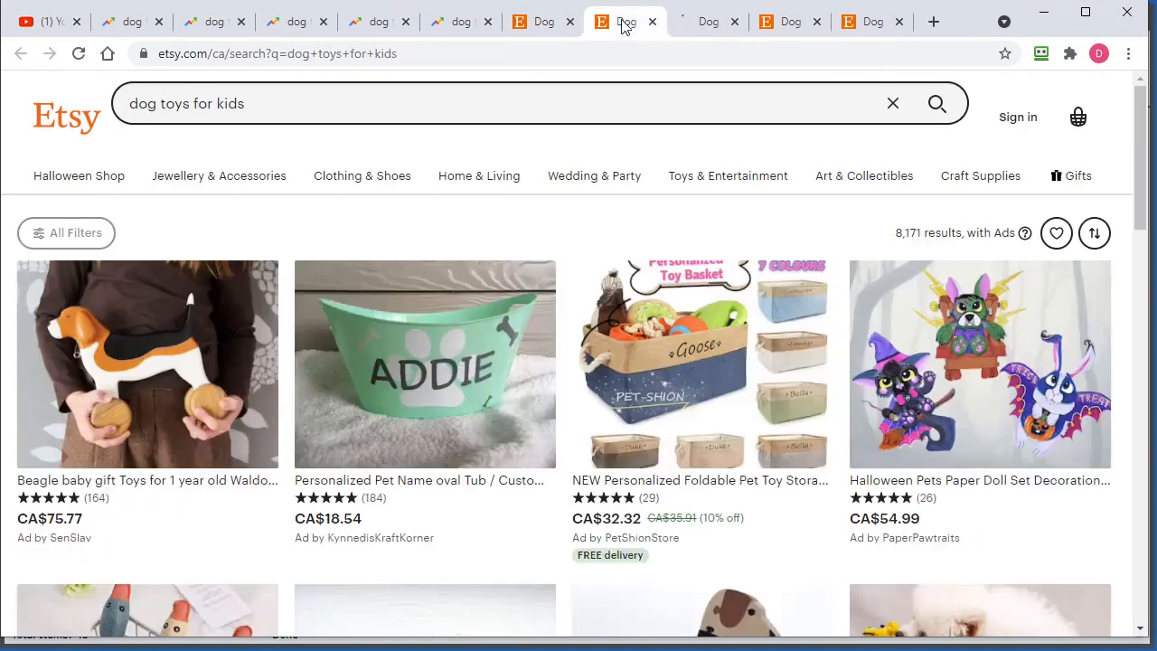
click(702, 32)
click(860, 16)
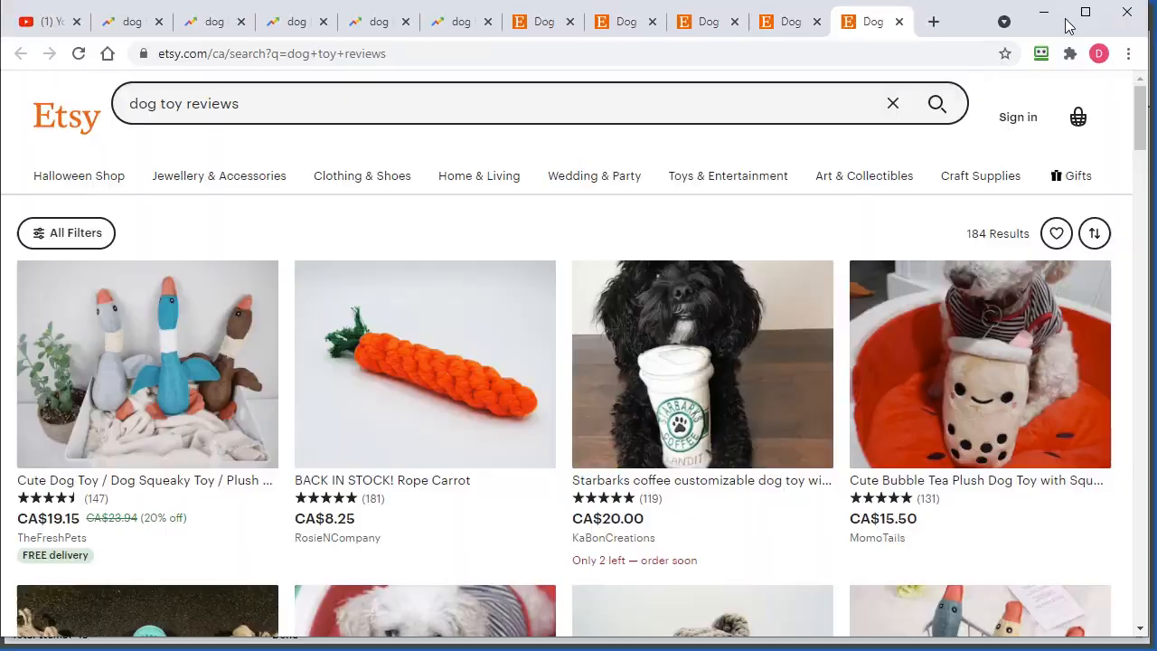
click(1045, 12)
- View the delete options offered among the actions for the keyword rows and dismiss them
right_click(287, 274)
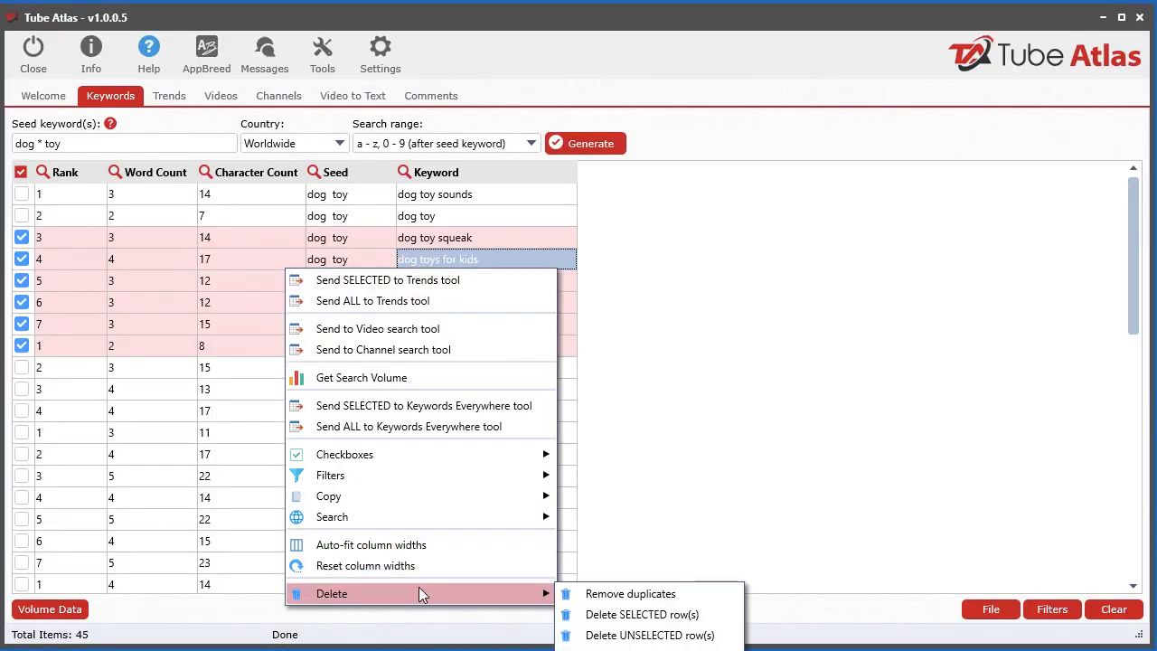
click(389, 206)
right_click(389, 206)
mouse_move(478, 526)
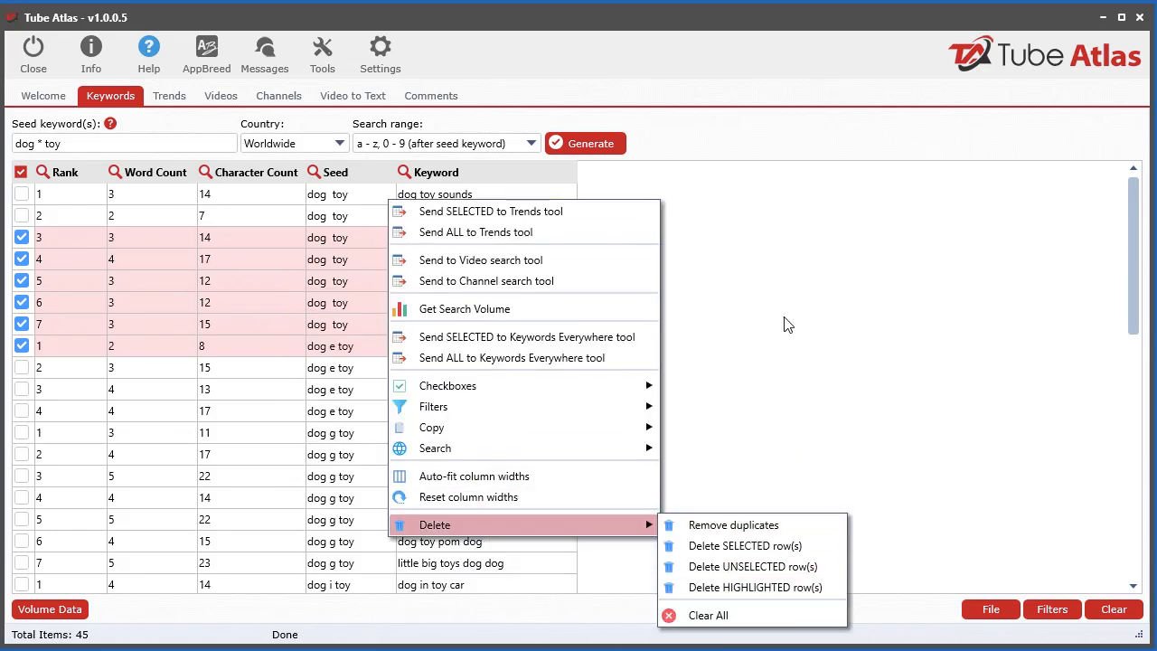
click(746, 262)
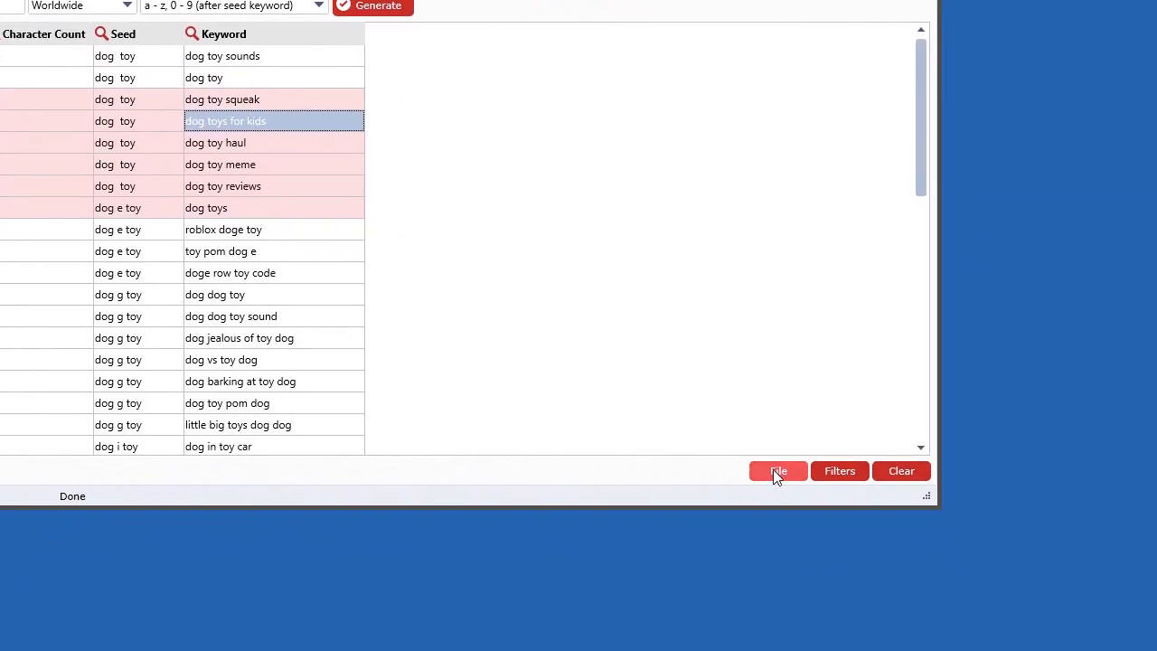
- Reduce the height of the Tube Atlas window so that all file options fit on the screen
click(775, 474)
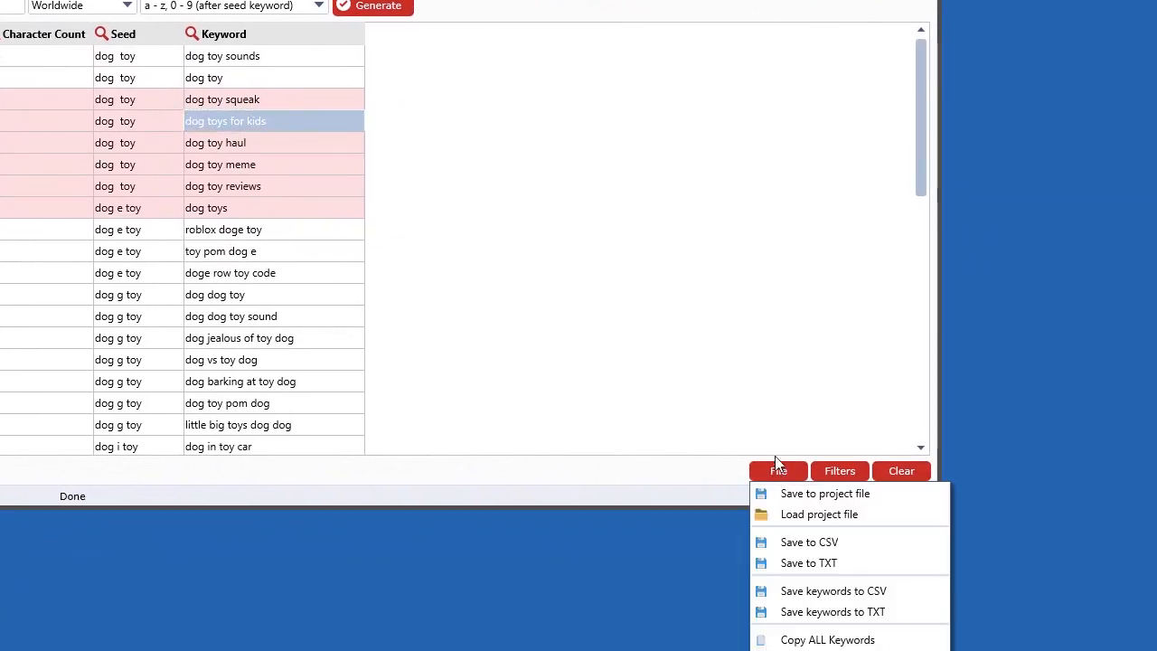
click(656, 430)
drag(663, 509, 655, 405)
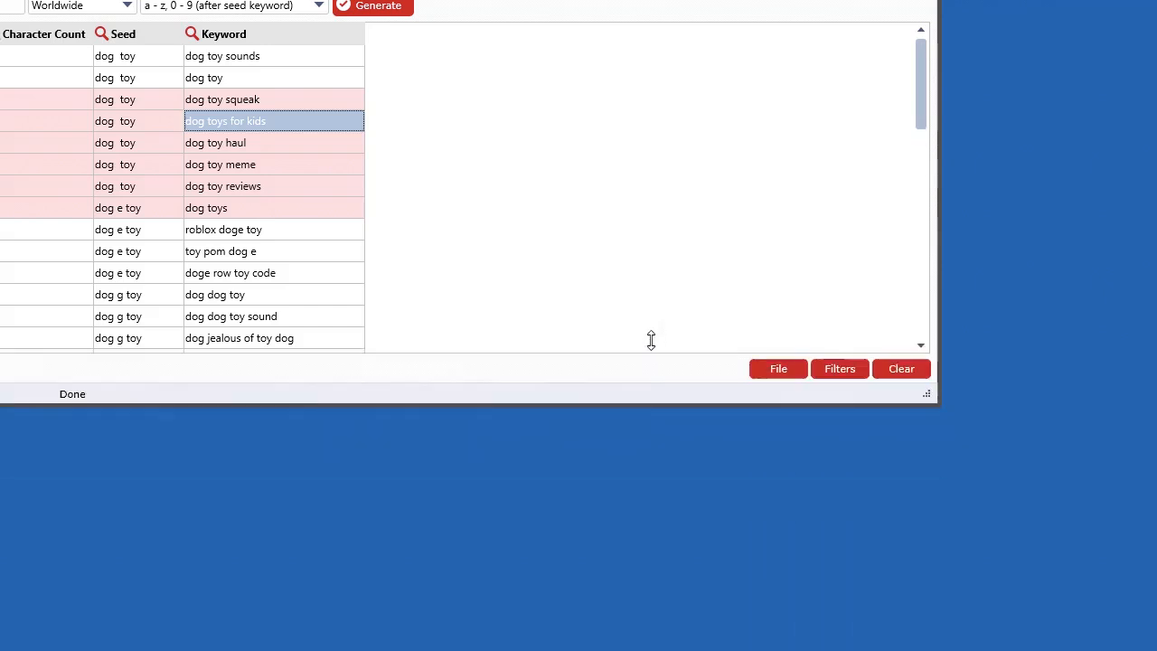
- Start saving the keywords to a project file and create a folder named "Tube Atlas Saves" in Documents
click(766, 378)
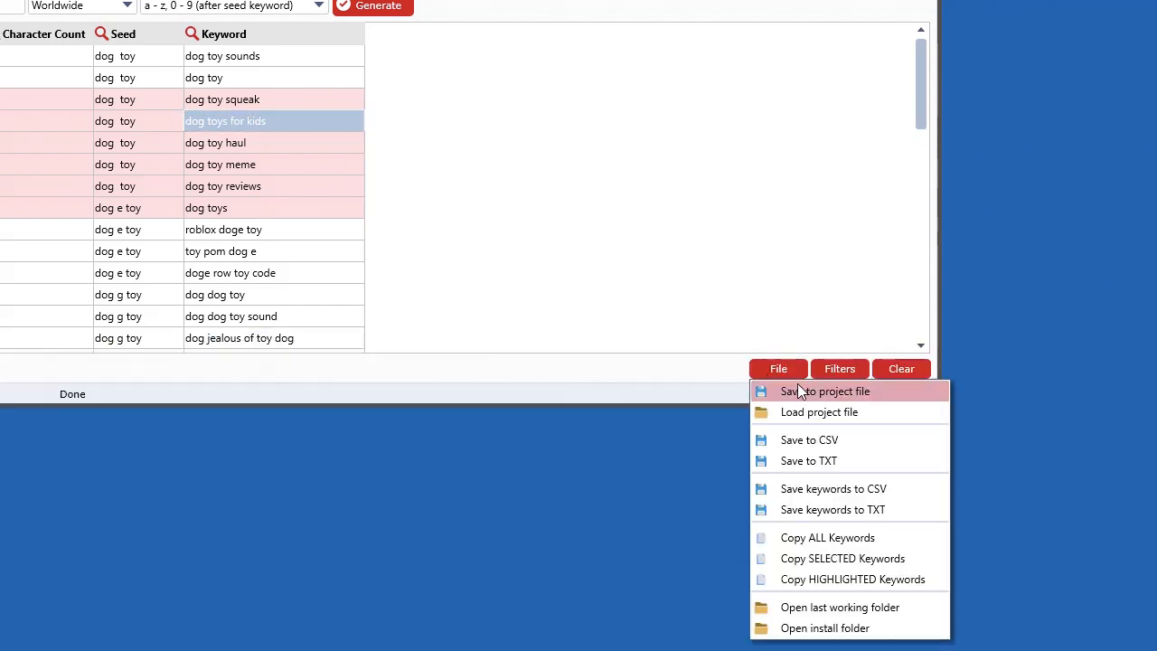
click(822, 393)
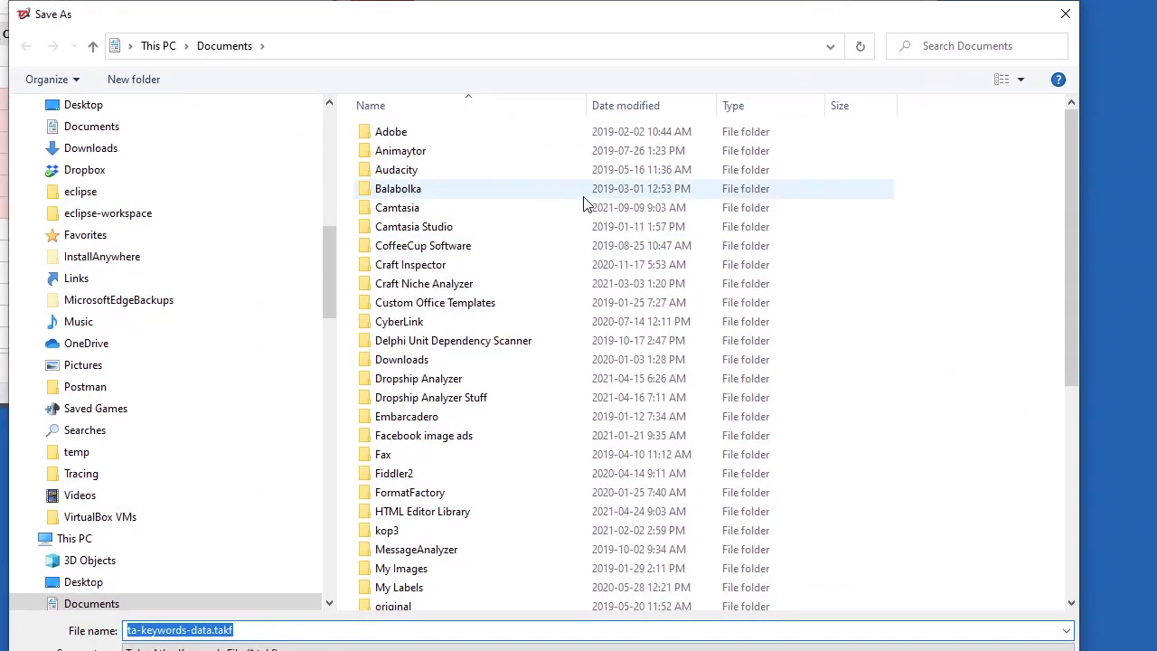
click(155, 83)
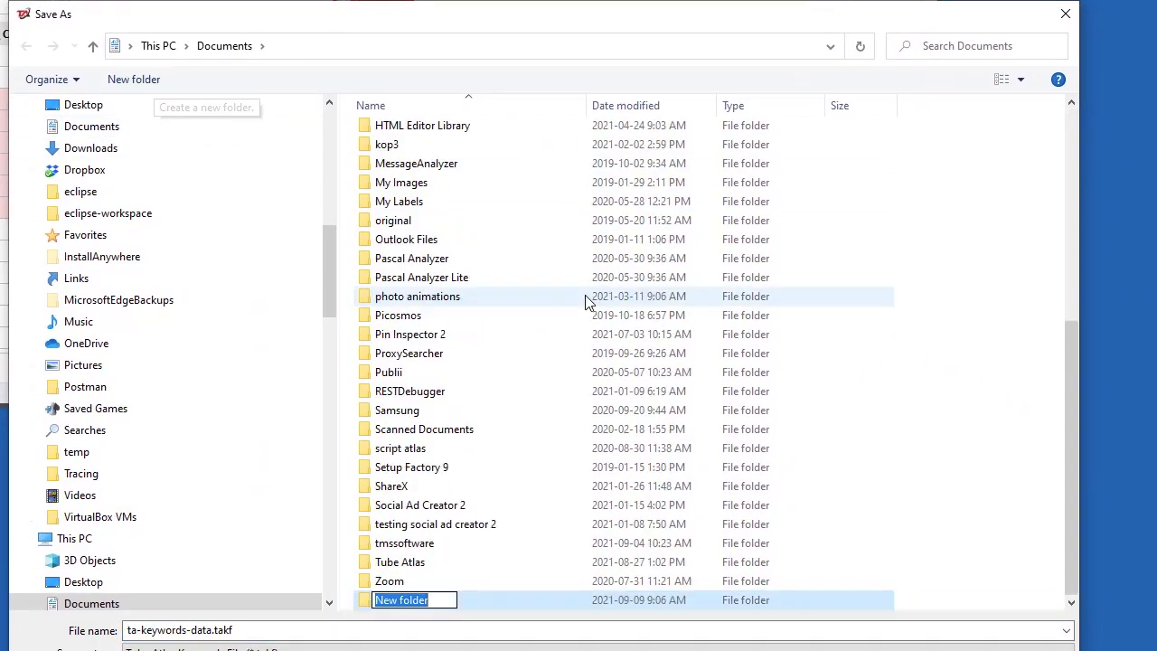
text(Tube )
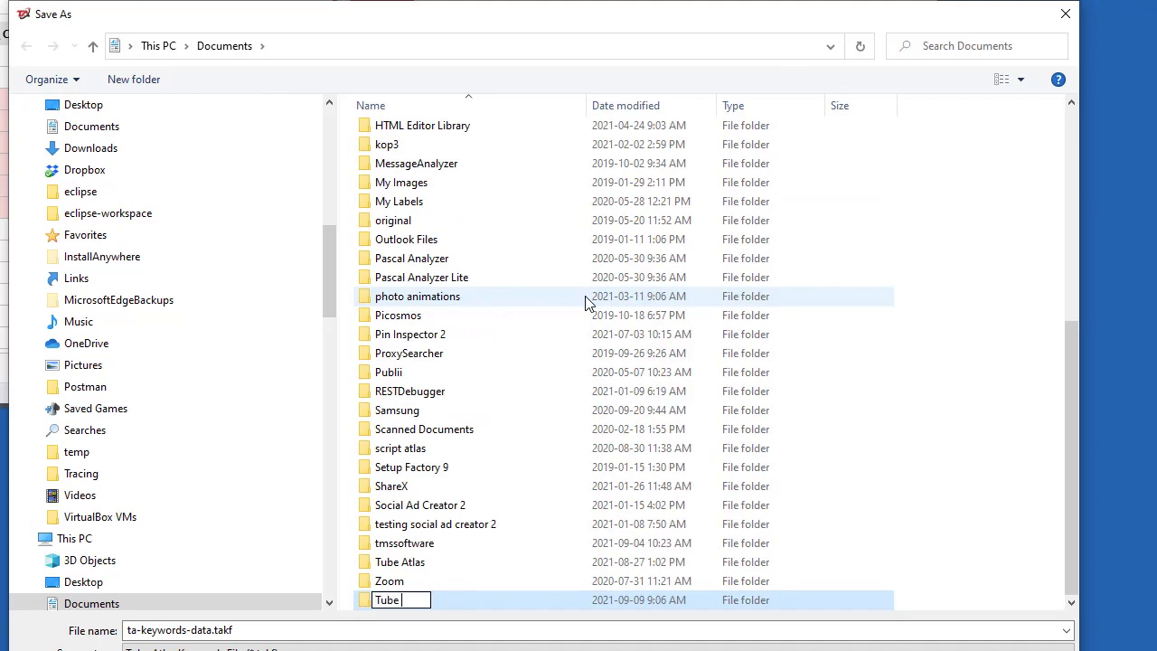
text(Atlas Saves)
key(Return)
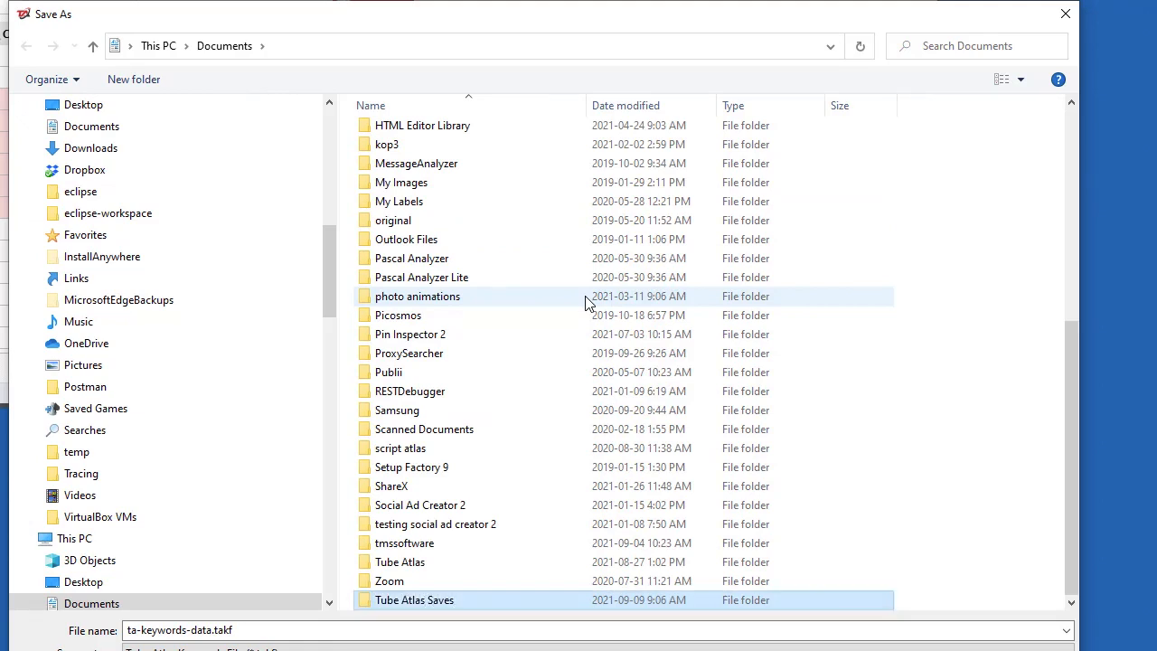
- Save the project file as ta-keywords-data.takf inside the Tube Atlas Saves folder
key(Return)
drag(796, 650, 789, 611)
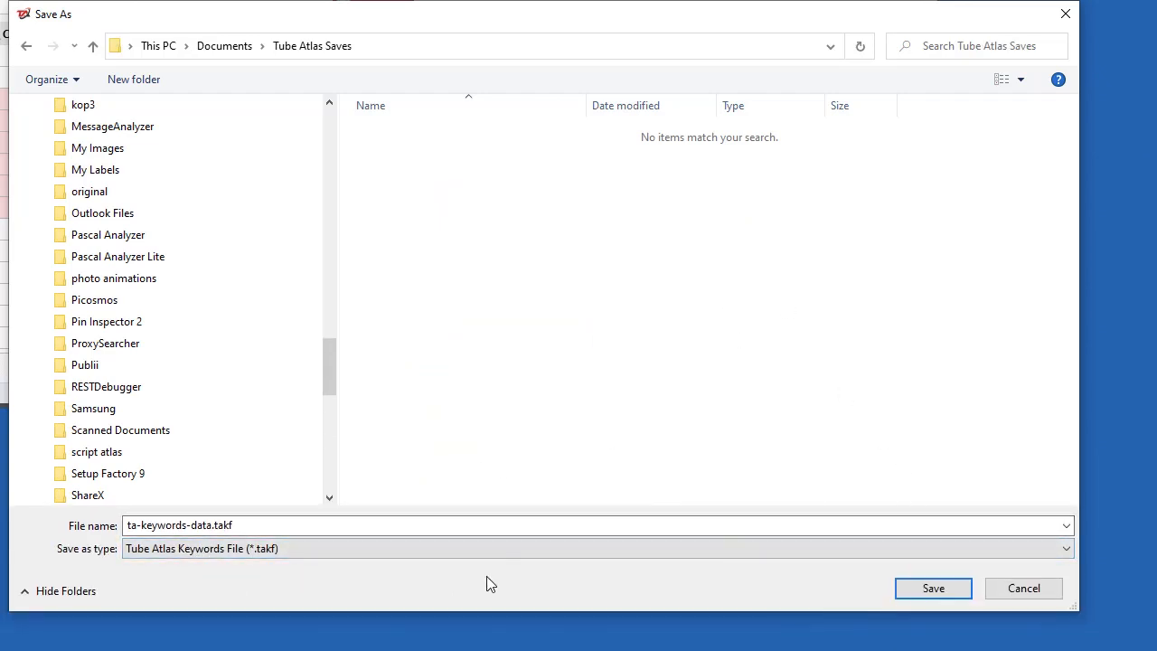
click(946, 594)
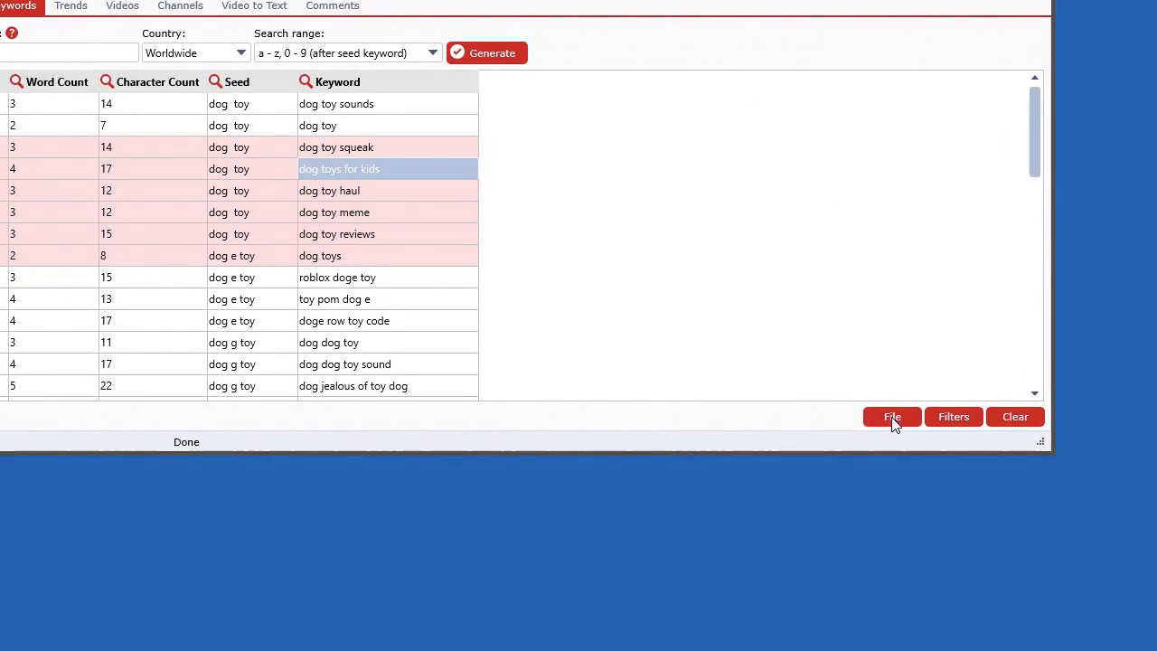
- Clear all keyword data from the table and confirm the removal
click(893, 418)
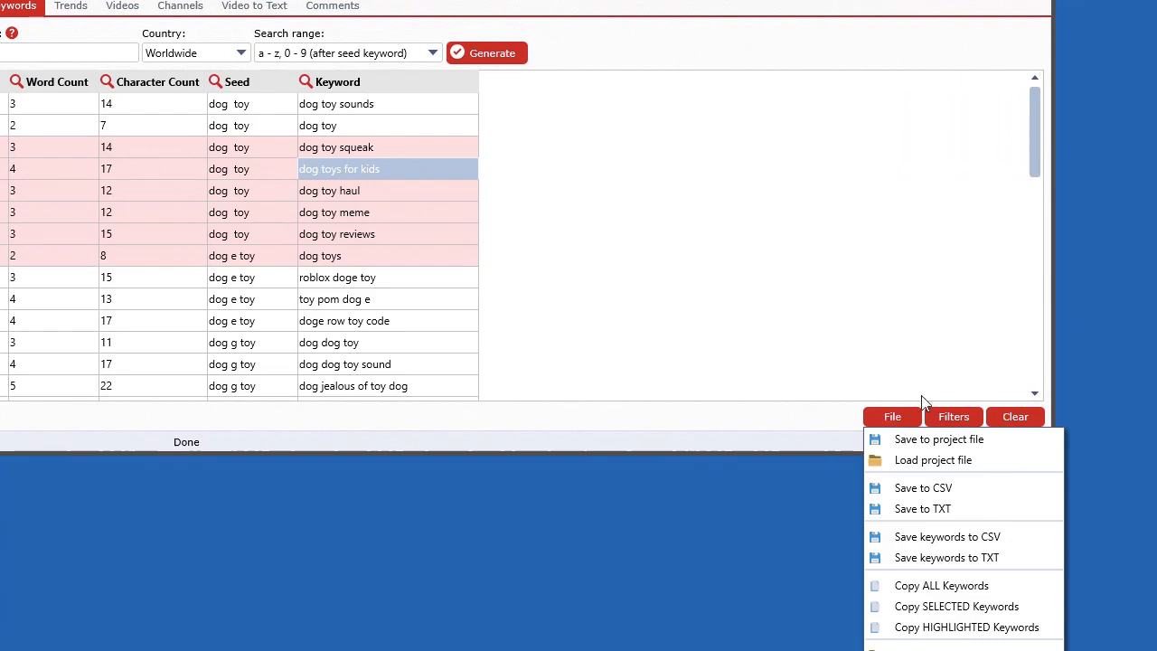
click(1020, 420)
key(Return)
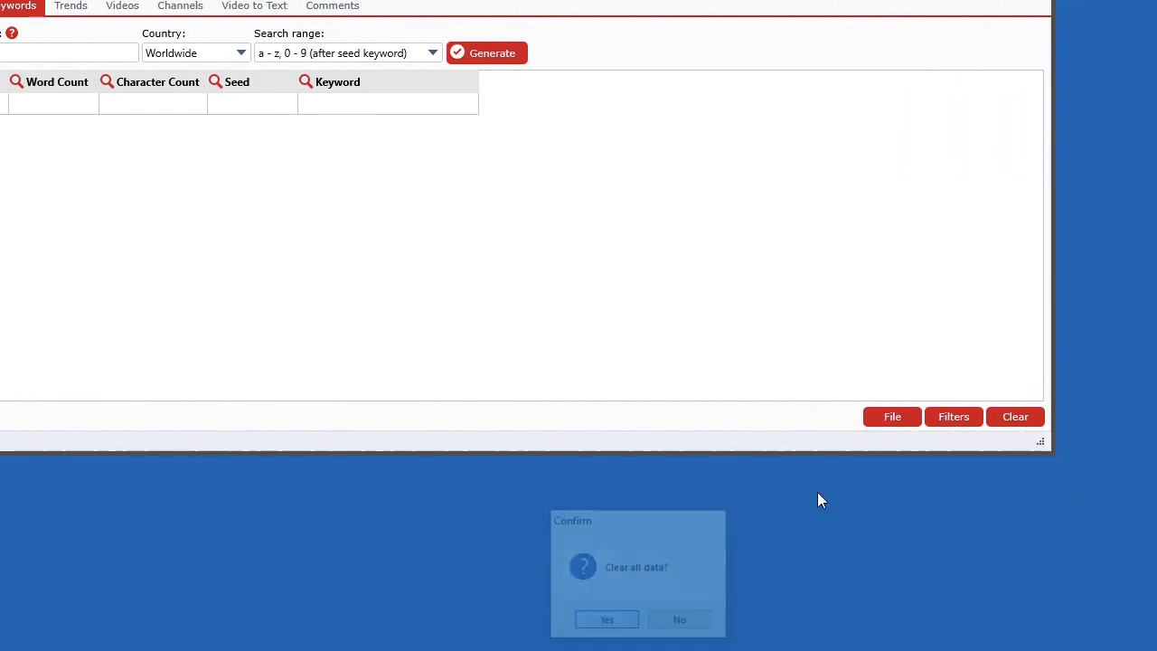
- Load the project file ta-keywords-data.takf from the Tube Atlas Saves folder
click(873, 417)
click(904, 458)
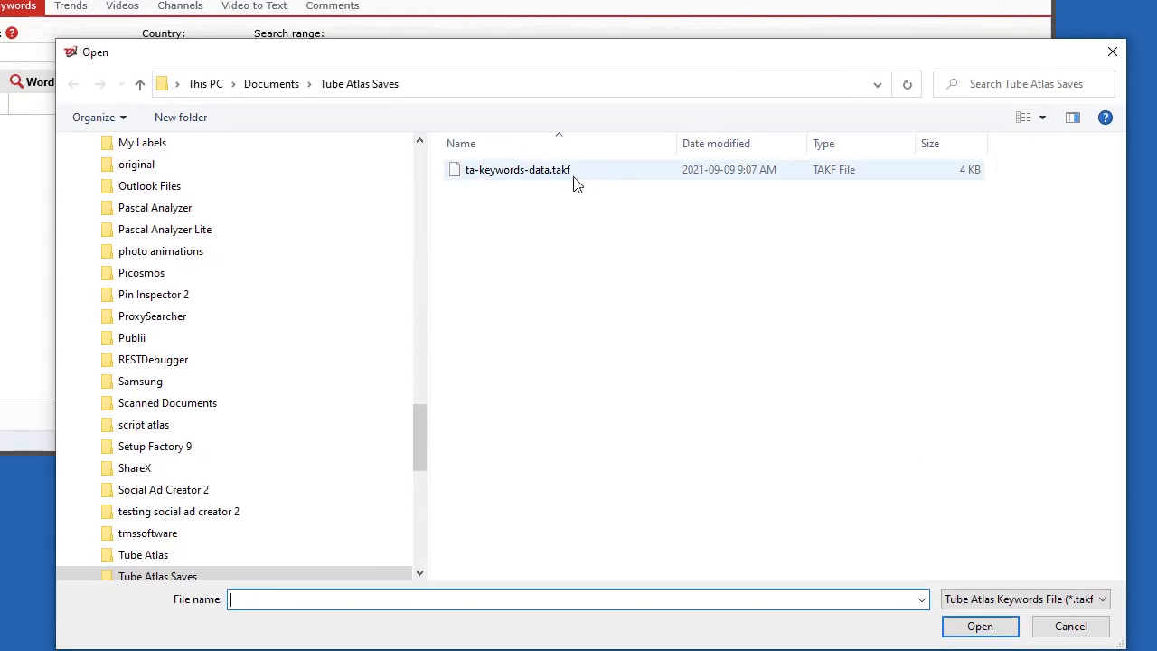
click(425, 74)
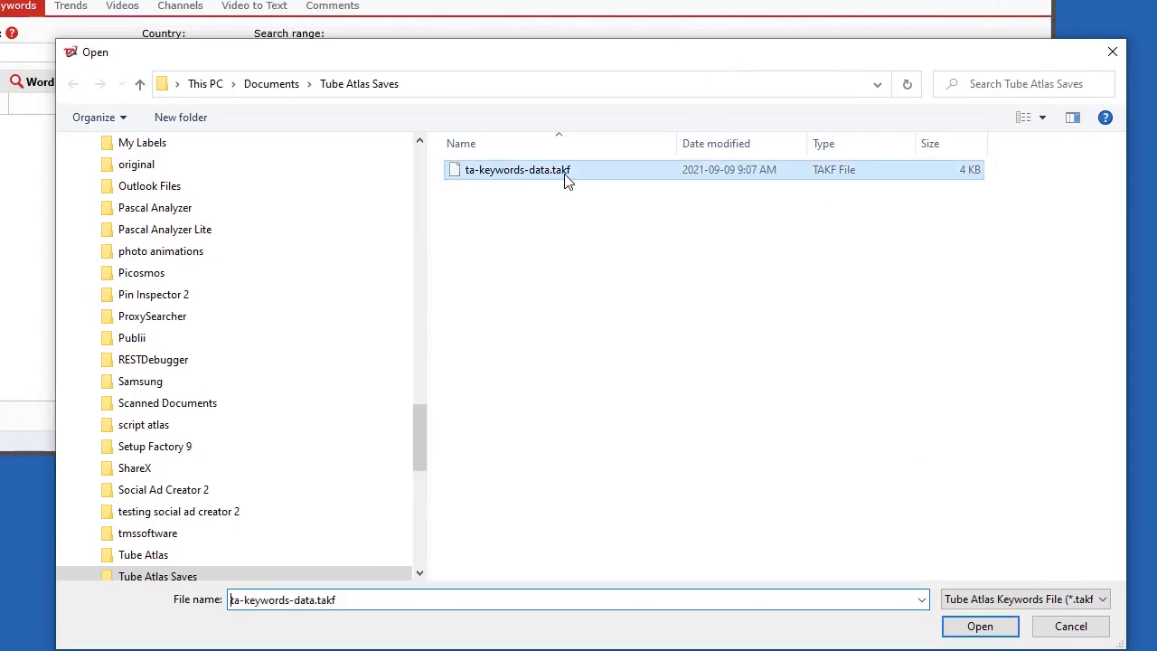
click(980, 626)
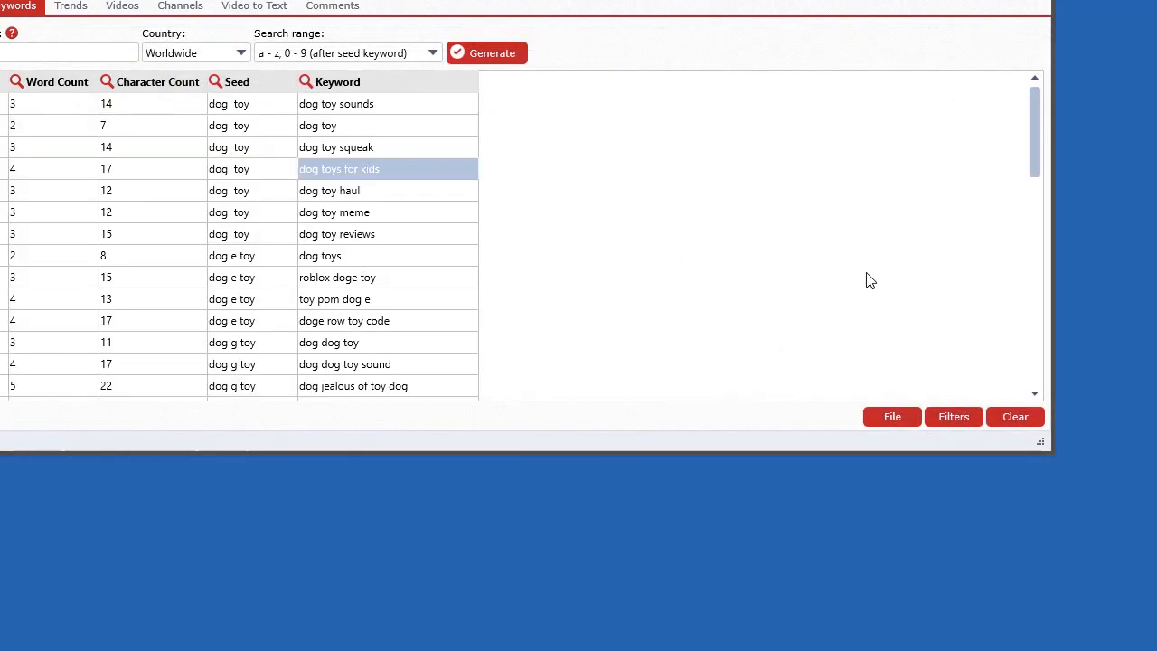
- Save the table to ta-keywords-data.csv in the Tube Atlas Saves folder and open the last working folder
click(882, 421)
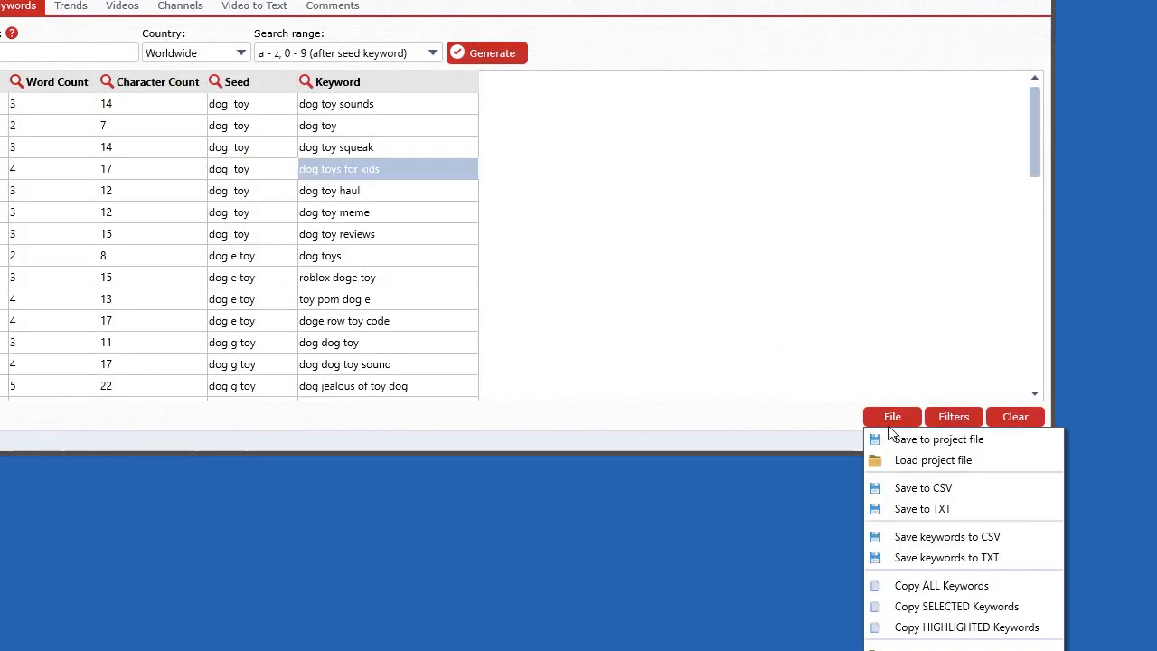
click(945, 491)
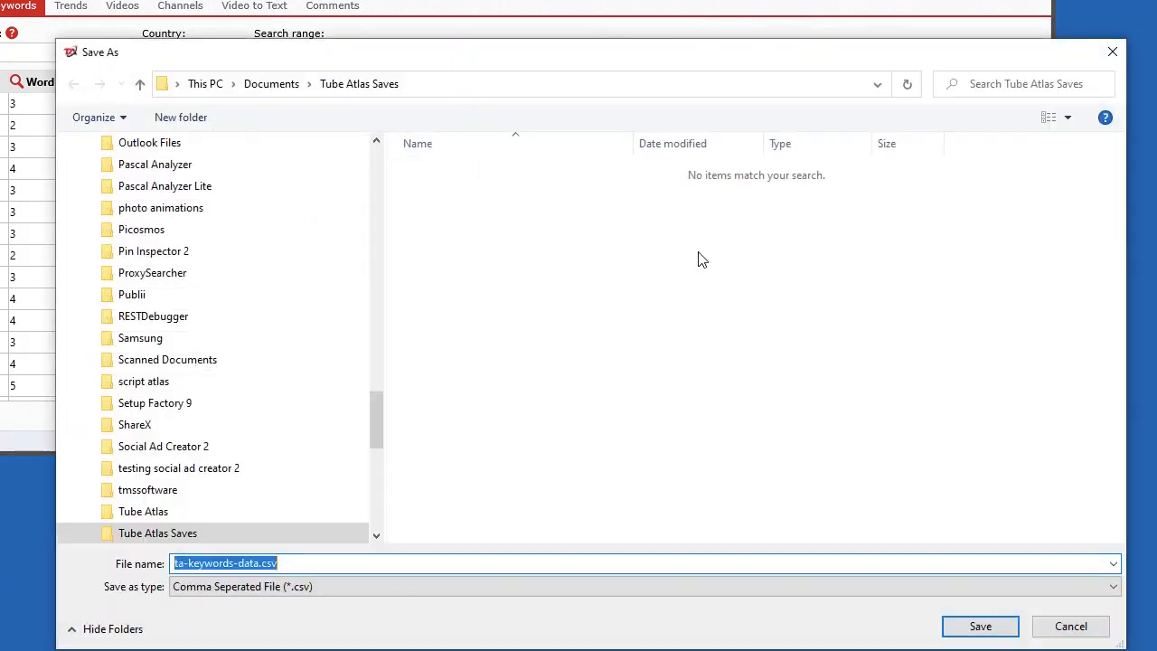
click(980, 627)
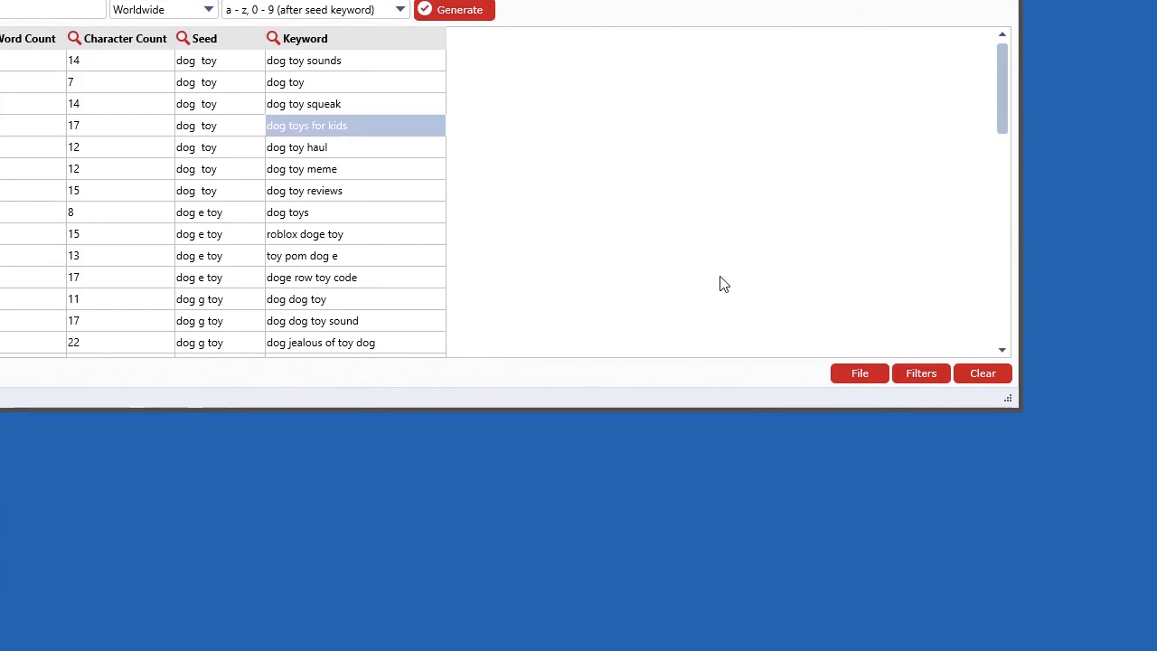
click(858, 375)
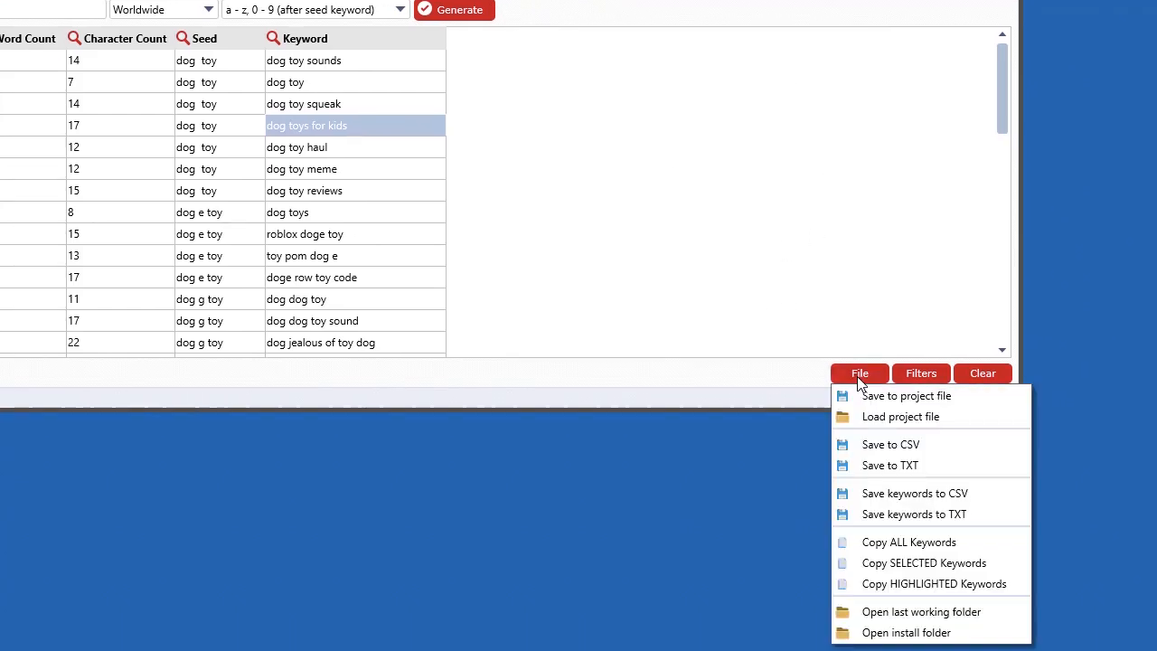
click(905, 611)
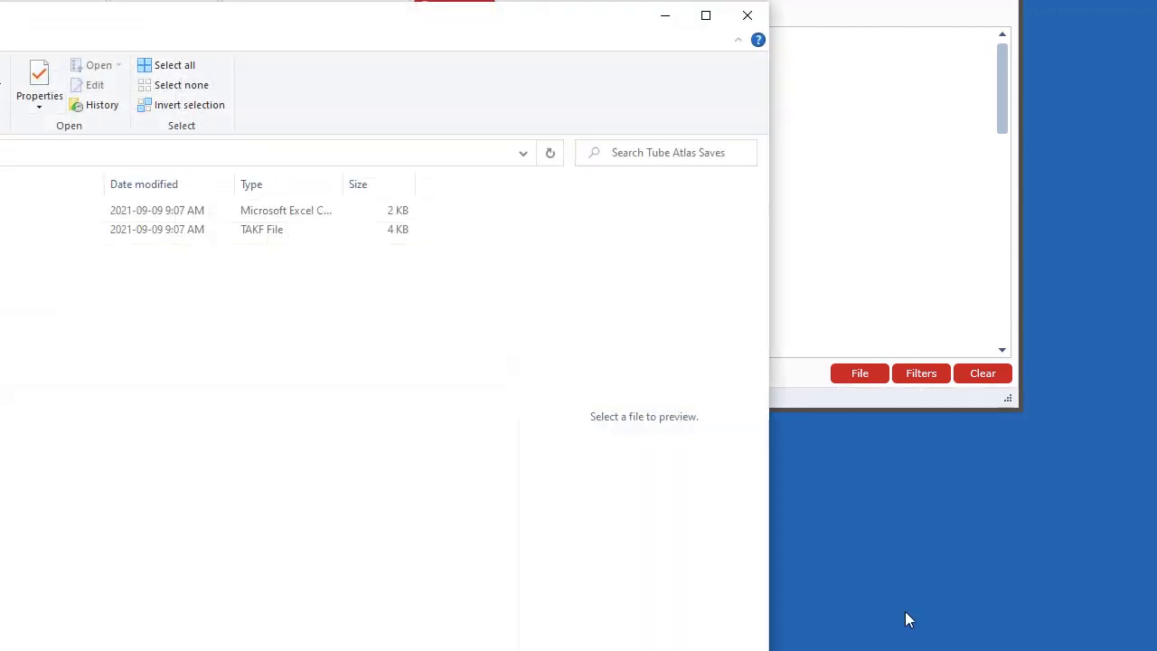
- Open ta-keywords-data.csv from the Tube Atlas Saves folder in Excel, examine its keyword columns, and close the workbook
drag(285, 41, 680, 7)
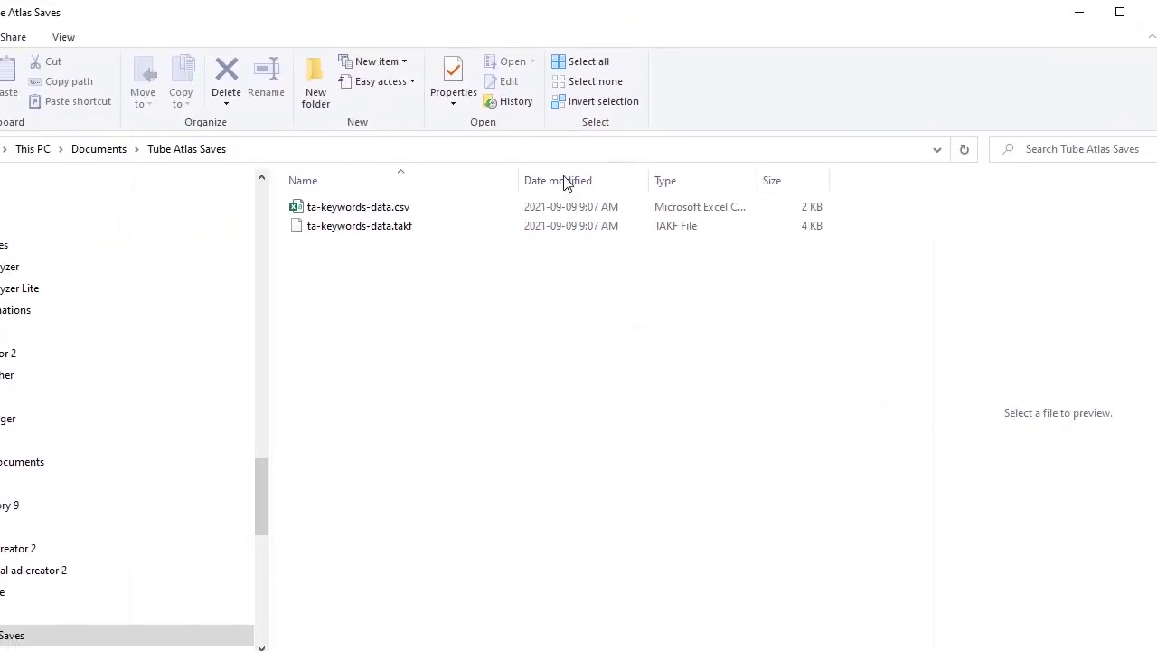
click(382, 210)
key(Return)
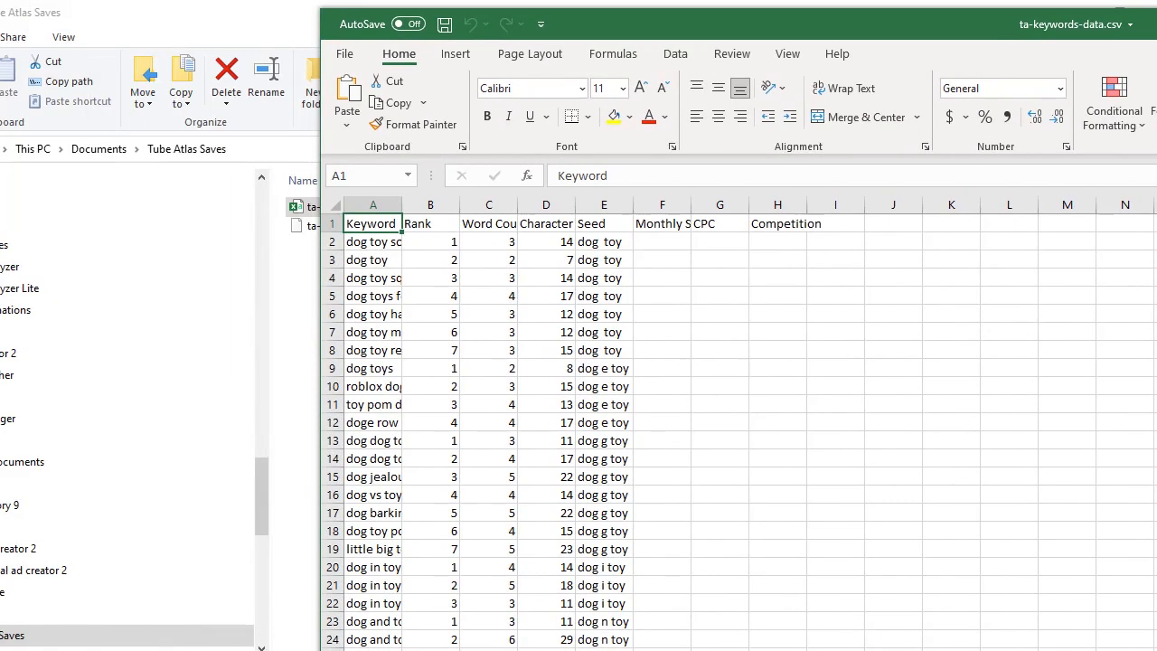
drag(814, 25, 145, 29)
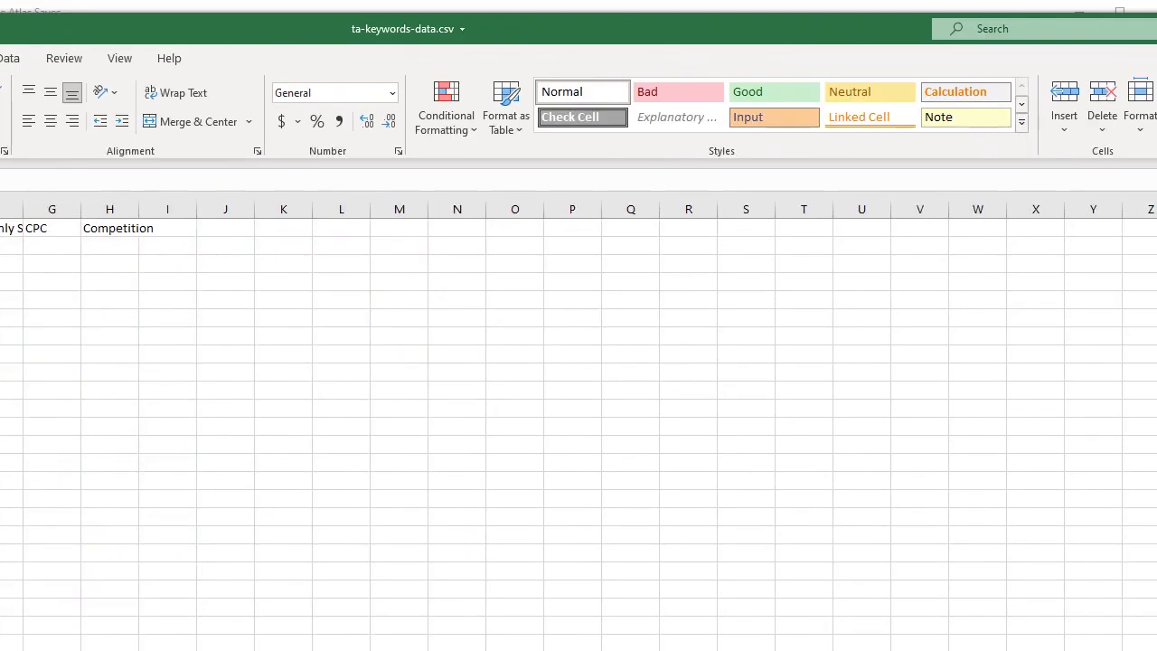
key(alt+F4)
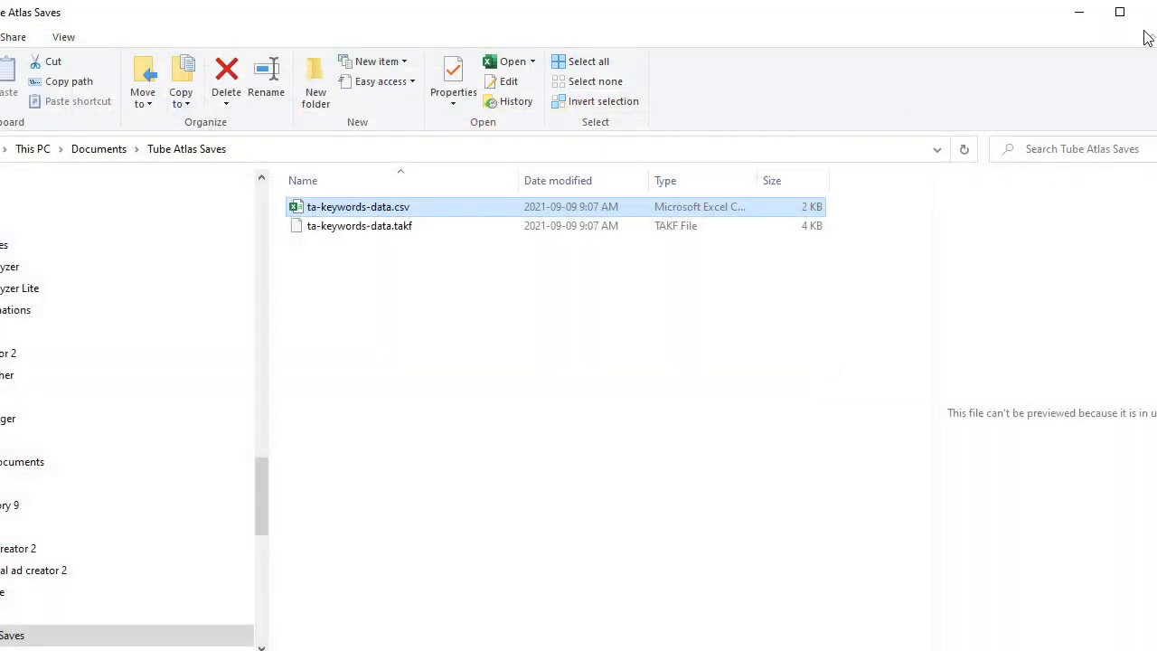
- Switch back to Tube Atlas and review the file options for saving, loading and copying keywords
click(976, 2)
click(842, 377)
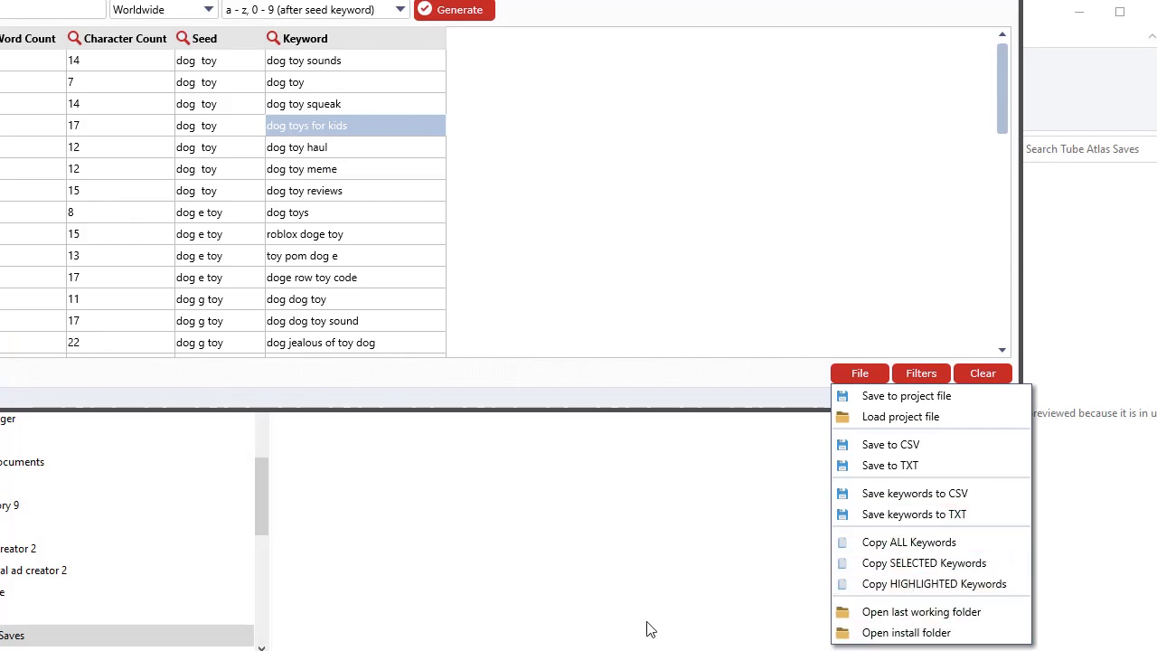
click(655, 263)
- Reposition and enlarge the Tube Atlas window to fill the visible screen, and view the volume data options
drag(681, 0, 811, 17)
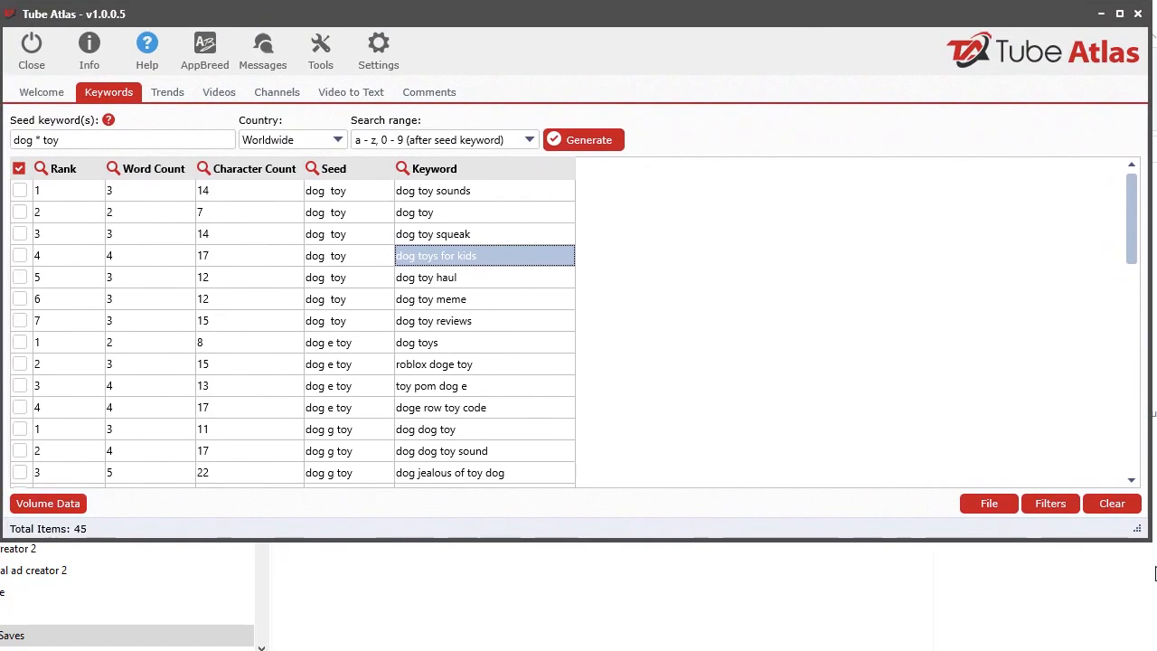
drag(1137, 529, 1150, 644)
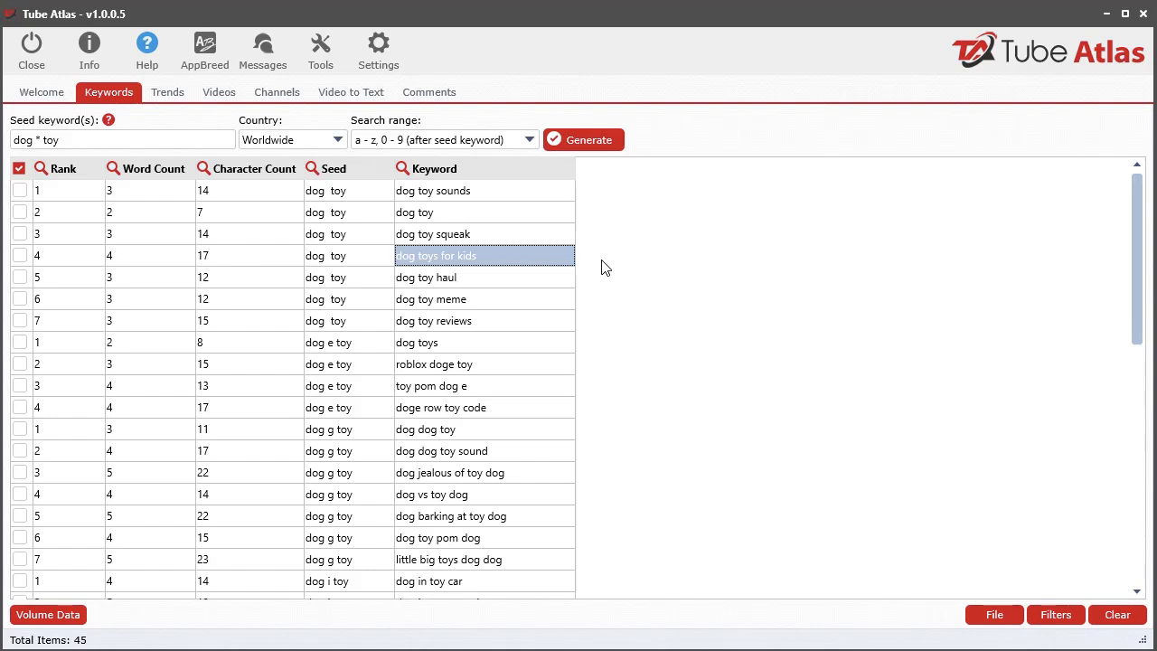
click(56, 619)
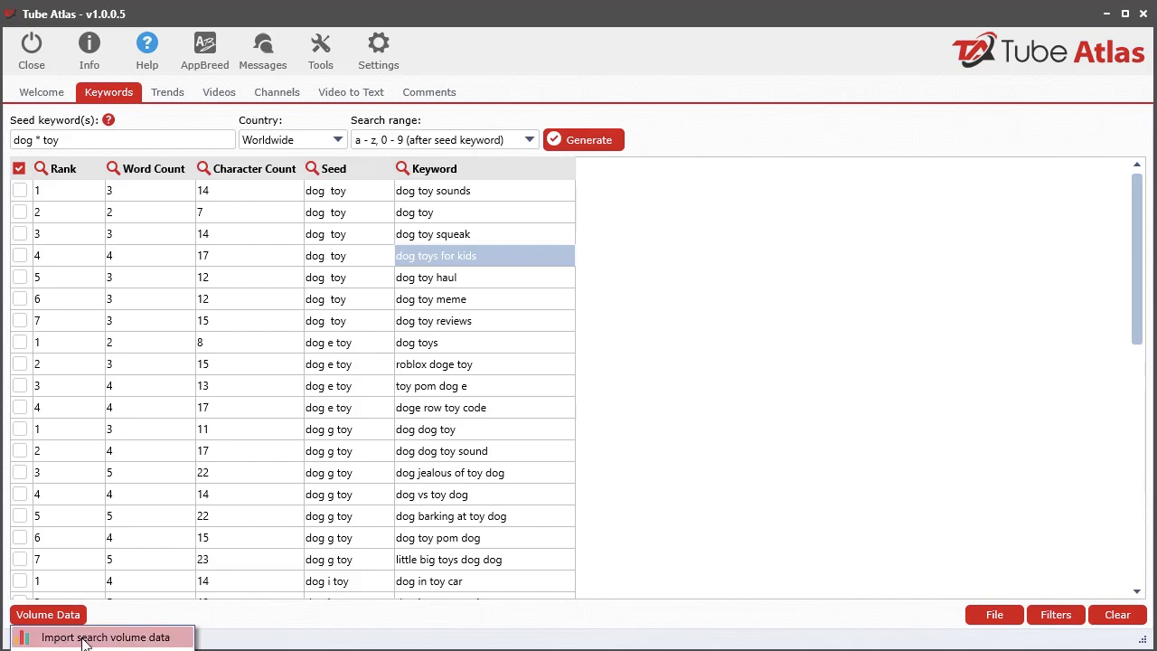
click(932, 360)
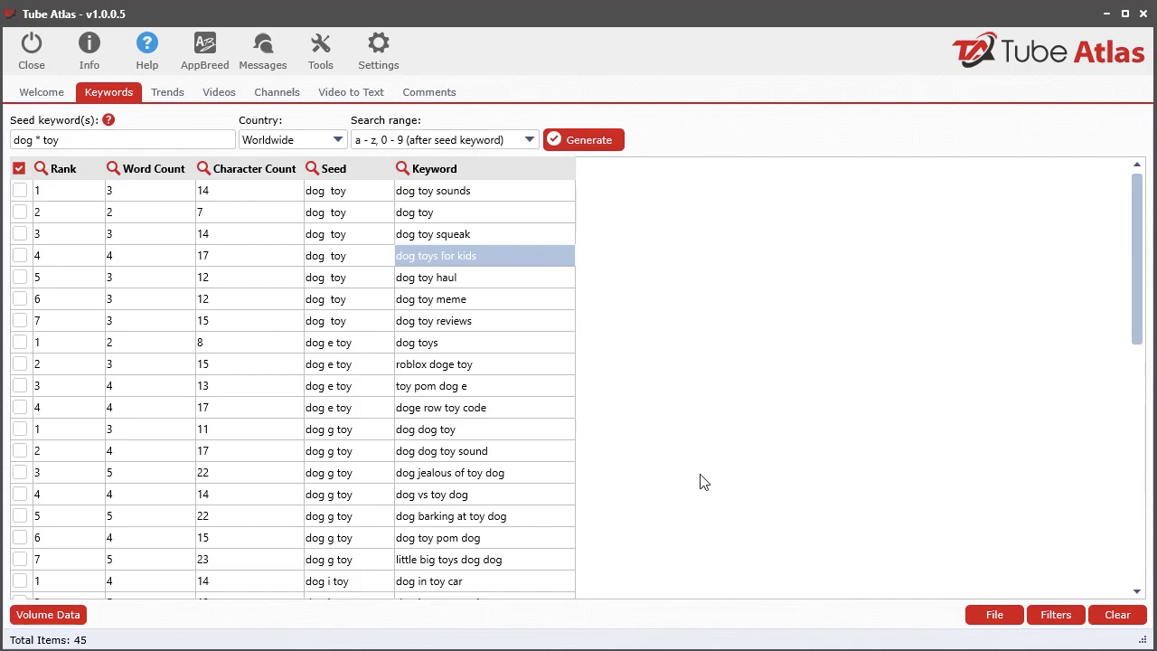